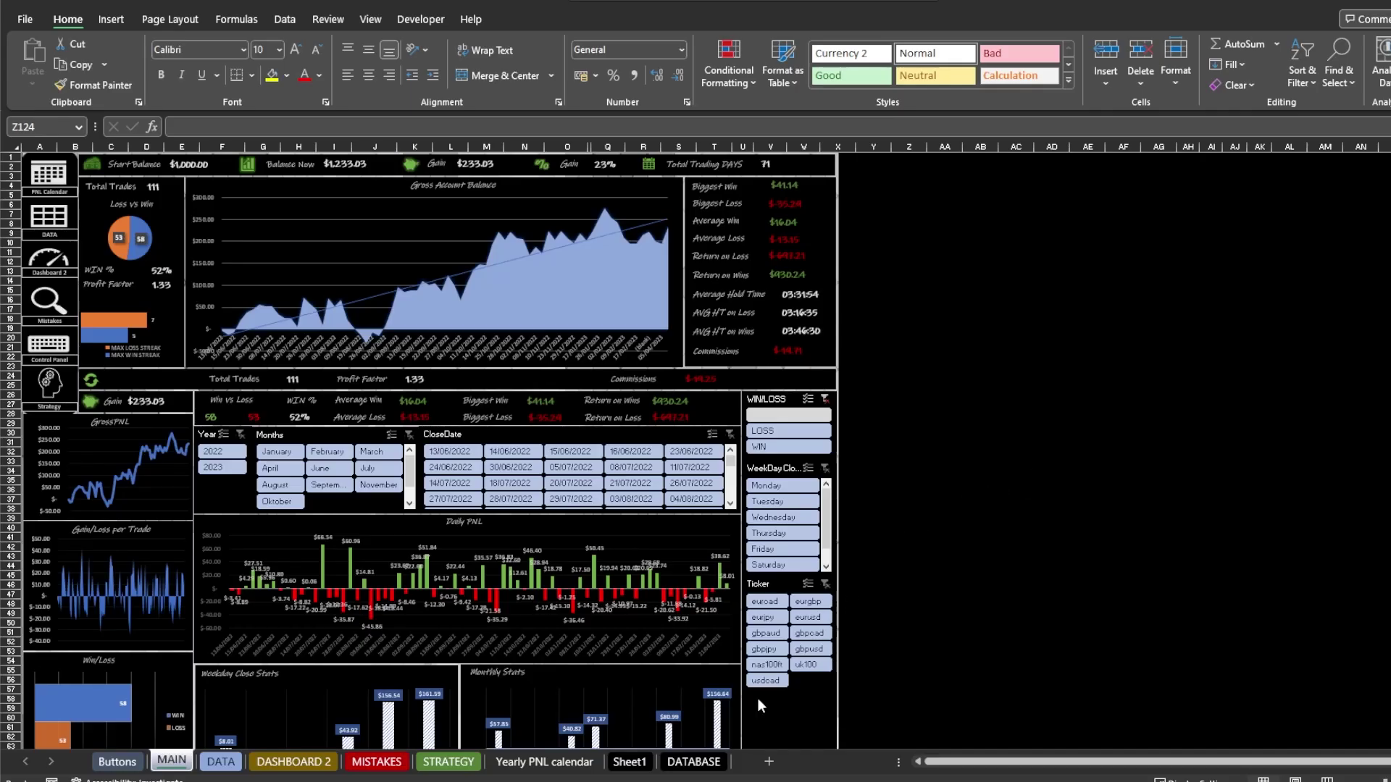
# - Scroll through the DATA sheet's trade log of symbols, prices, dates, PNL and strategies
pyautogui.click(221, 764)
pyautogui.scroll(-7, 909, 409)
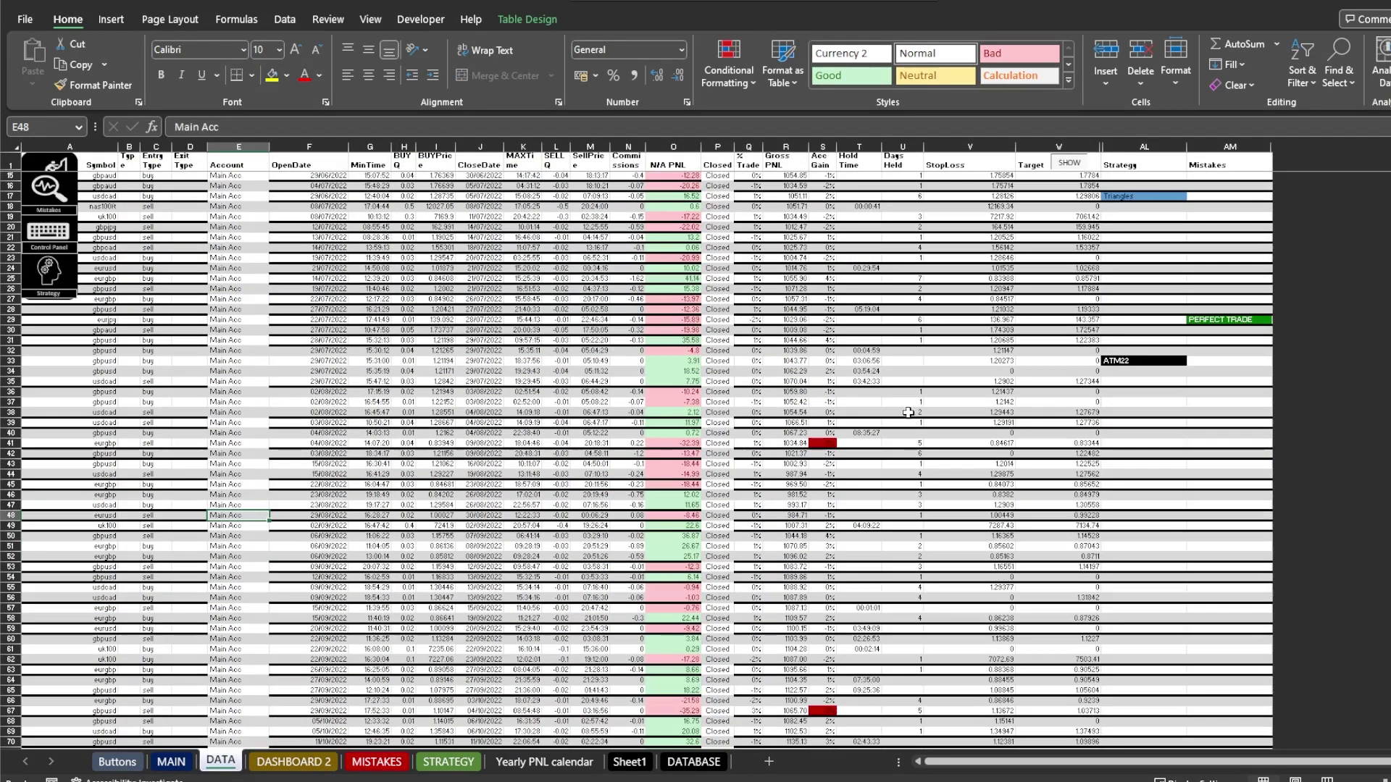
pyautogui.scroll(7, 913, 406)
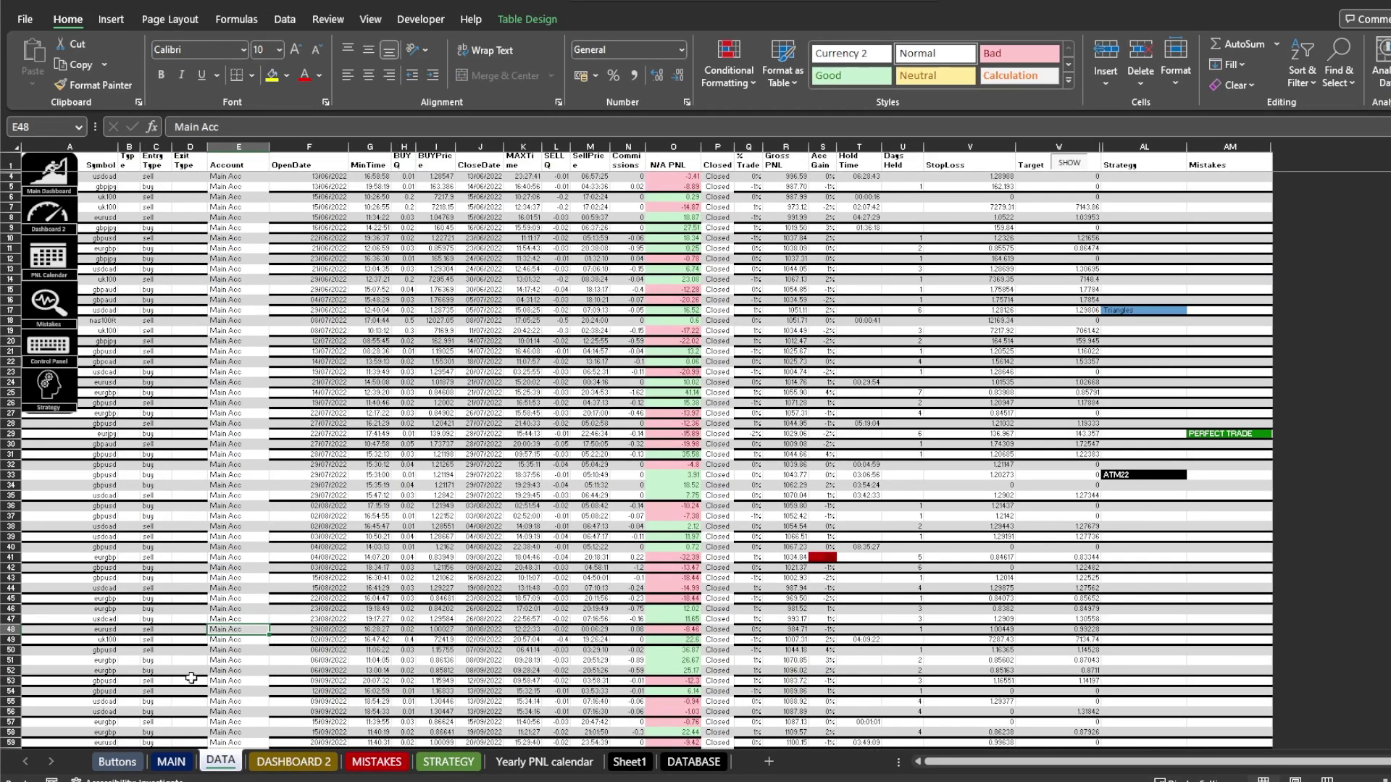
# - On the Buttons sheet, check the region choices and keep the region set to UK
pyautogui.click(132, 762)
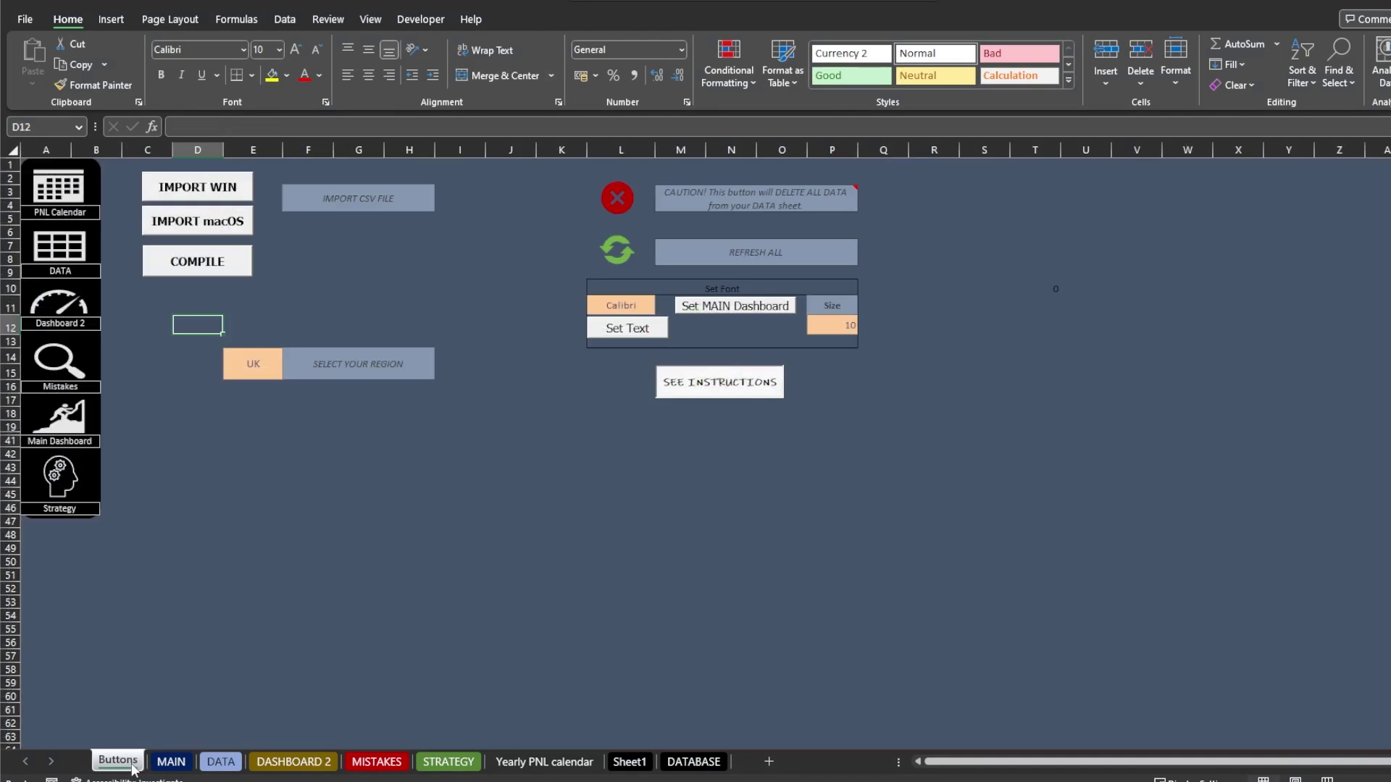
pyautogui.click(267, 373)
pyautogui.click(289, 356)
pyautogui.click(265, 428)
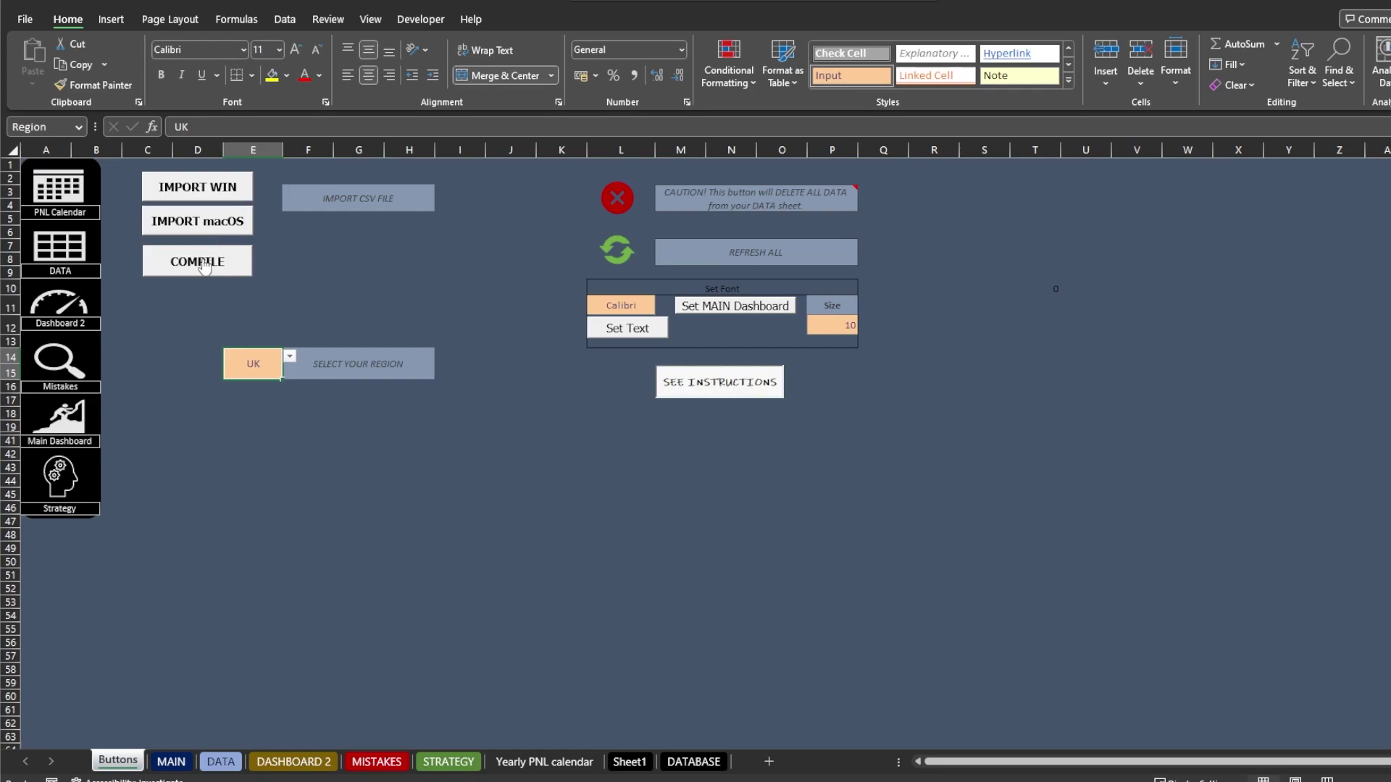
# - Start the delete-all-data routine, then cancel it and dismiss the macro error so the data survives
pyautogui.click(622, 201)
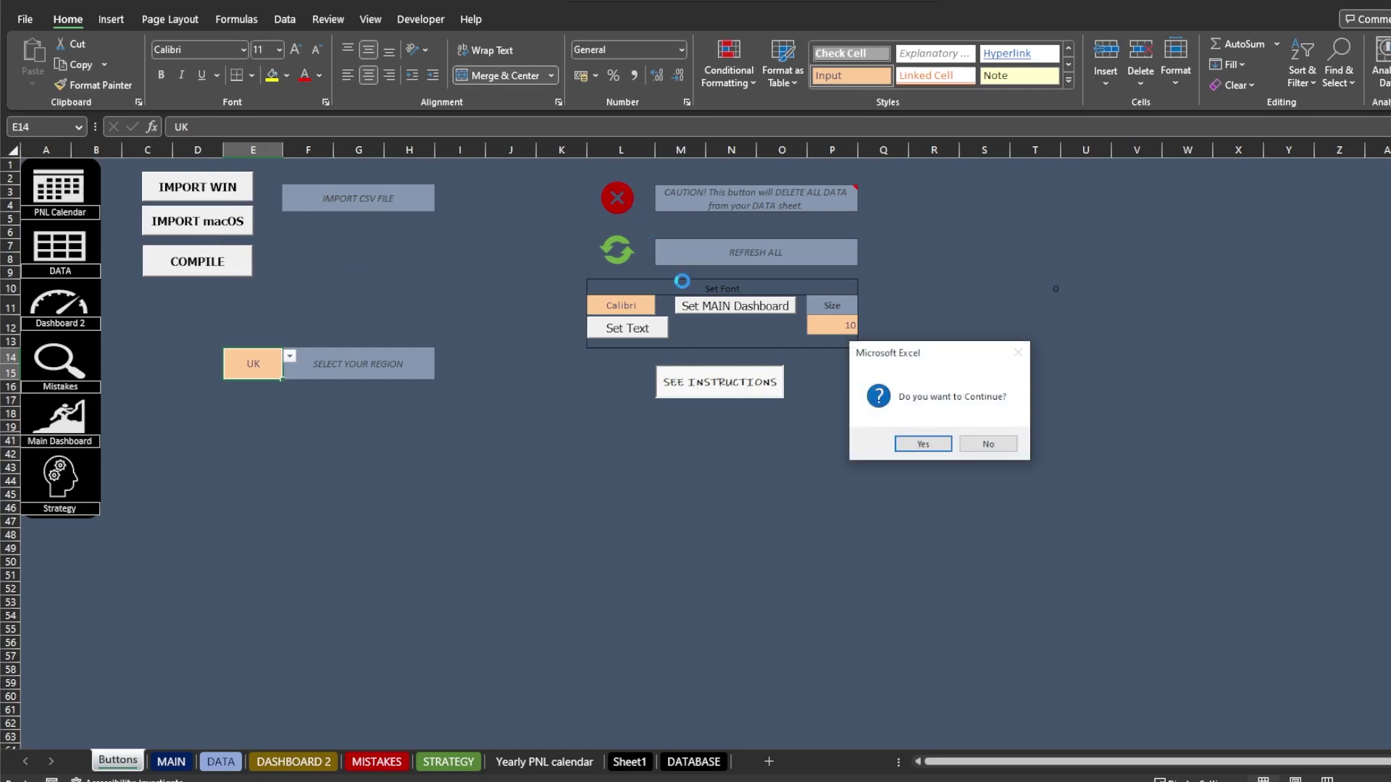
pyautogui.click(918, 447)
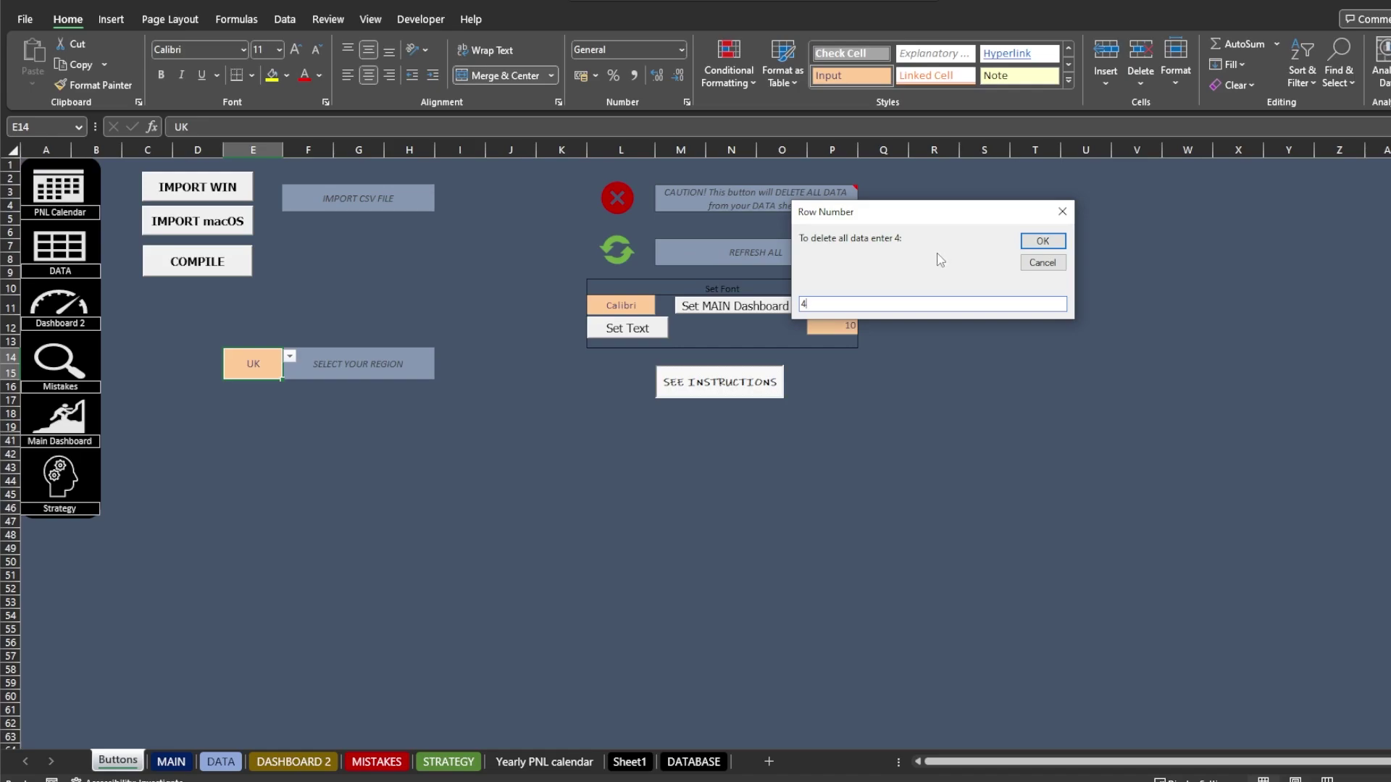
pyautogui.click(1048, 263)
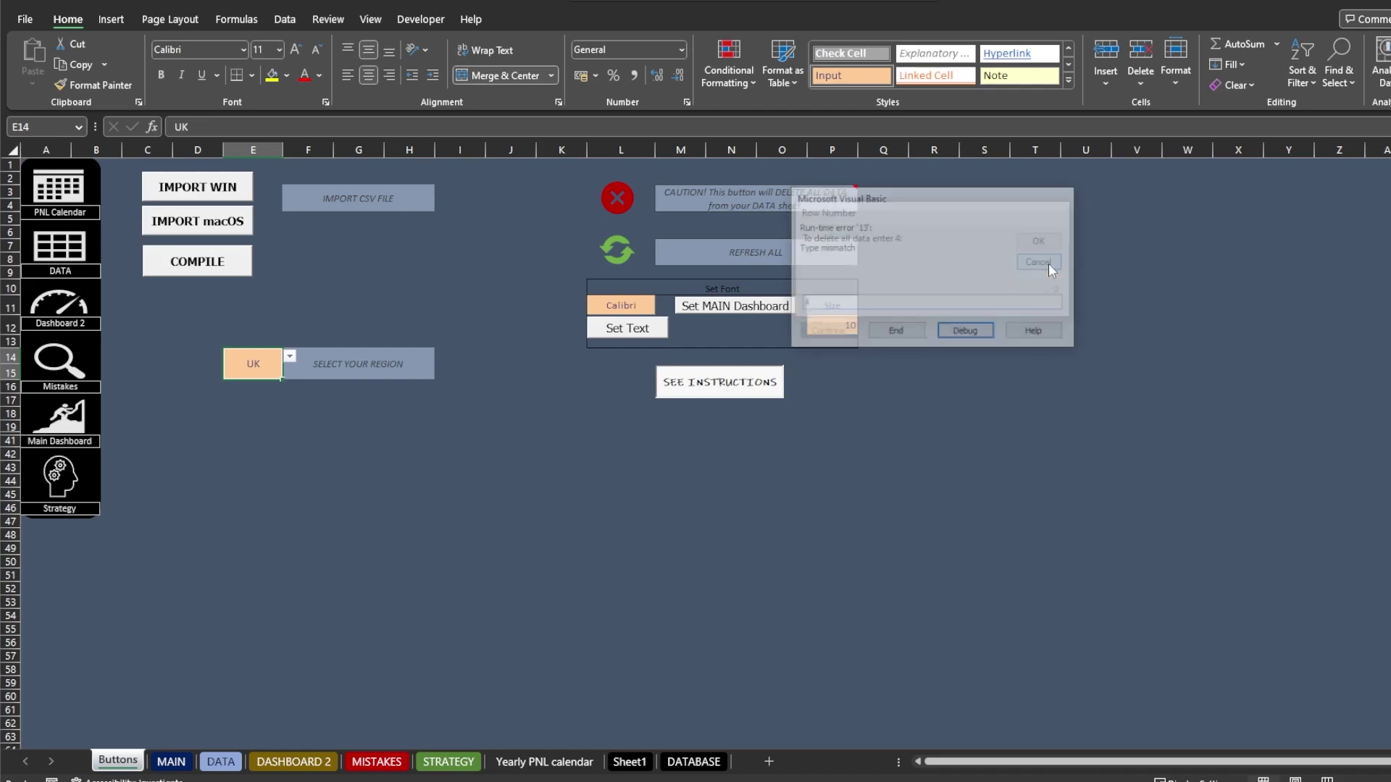
pyautogui.click(896, 333)
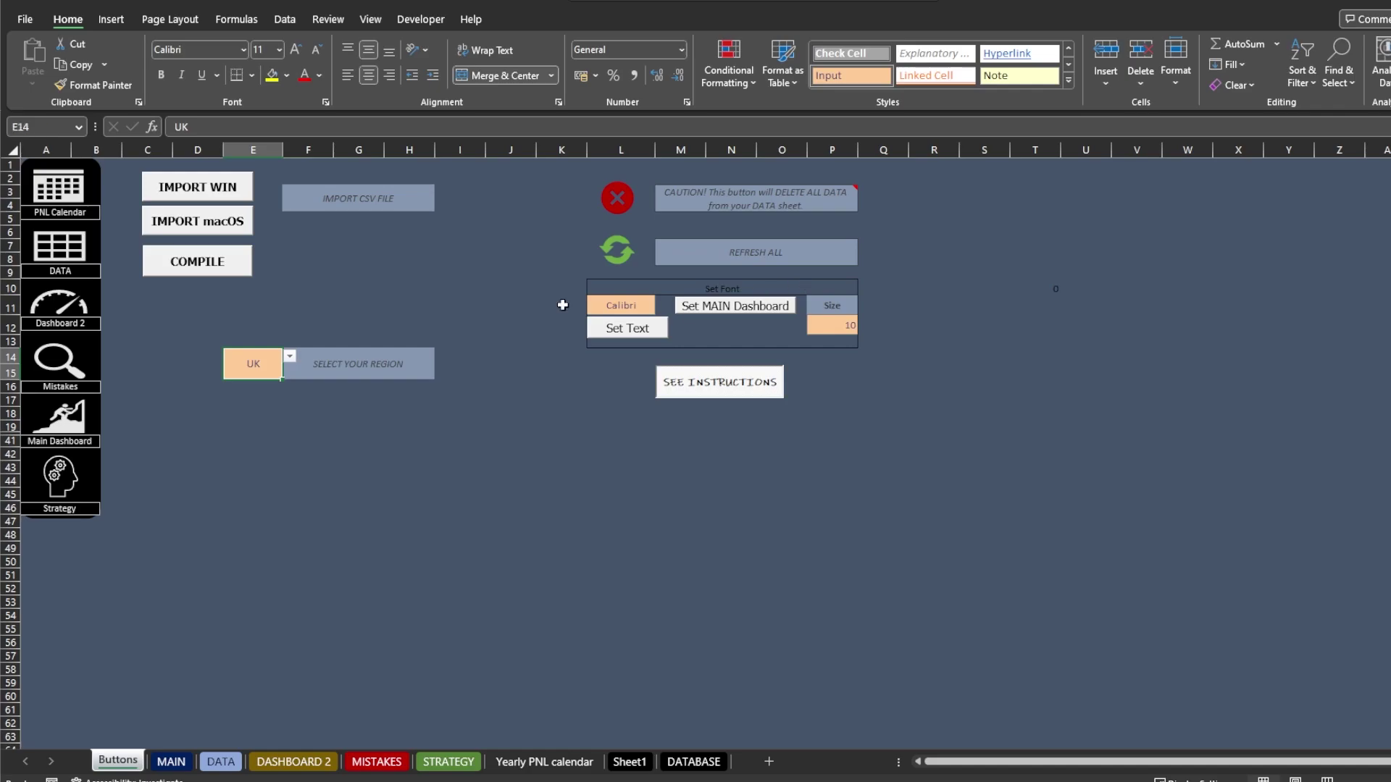
pyautogui.click(533, 261)
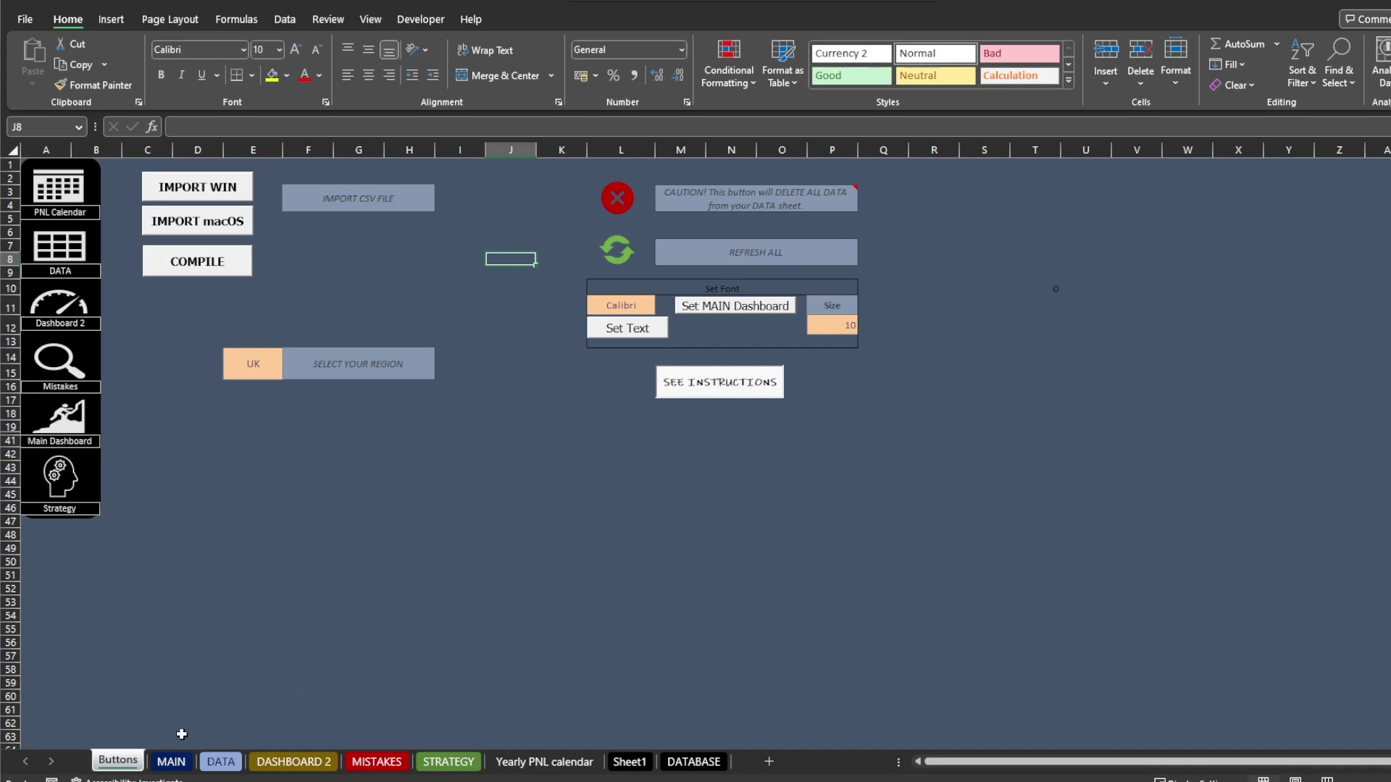
pyautogui.click(173, 763)
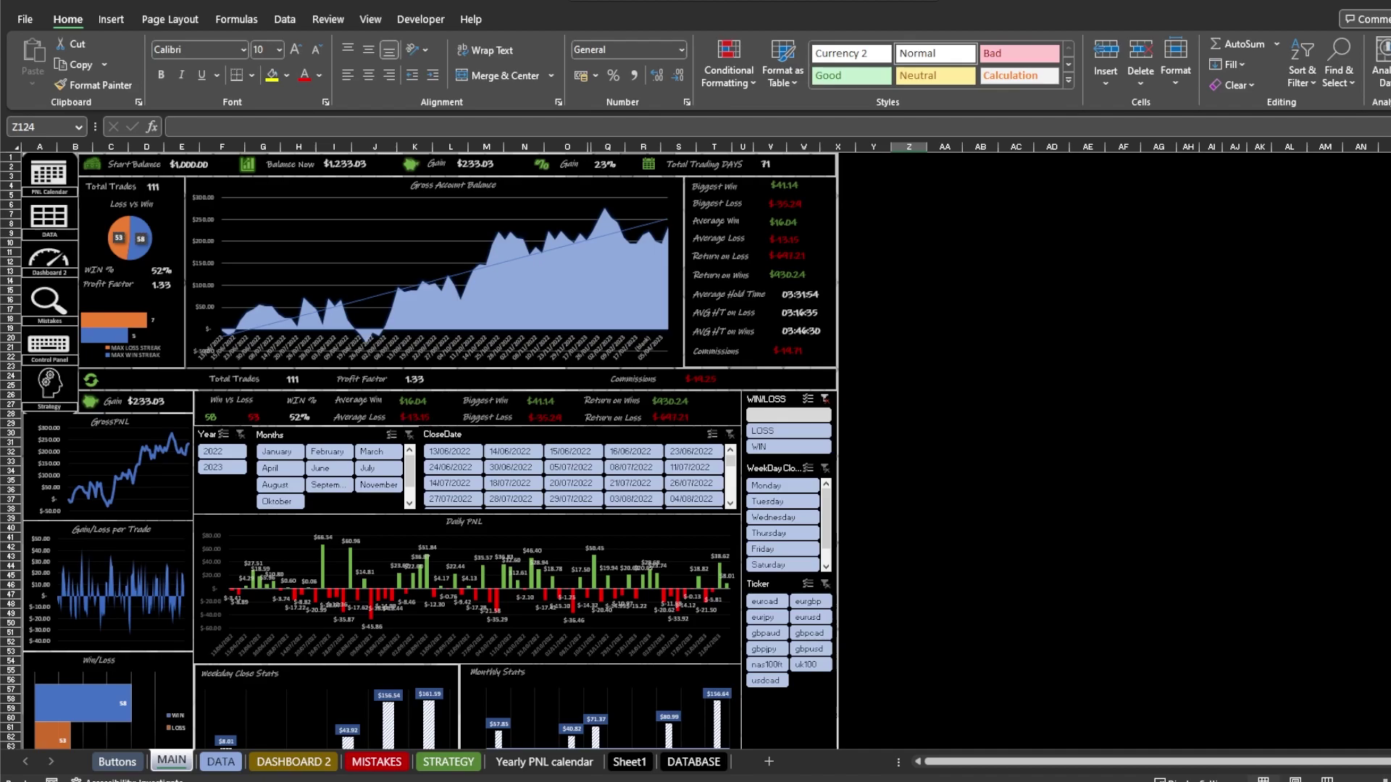
pyautogui.scroll(-7, 1232, 637)
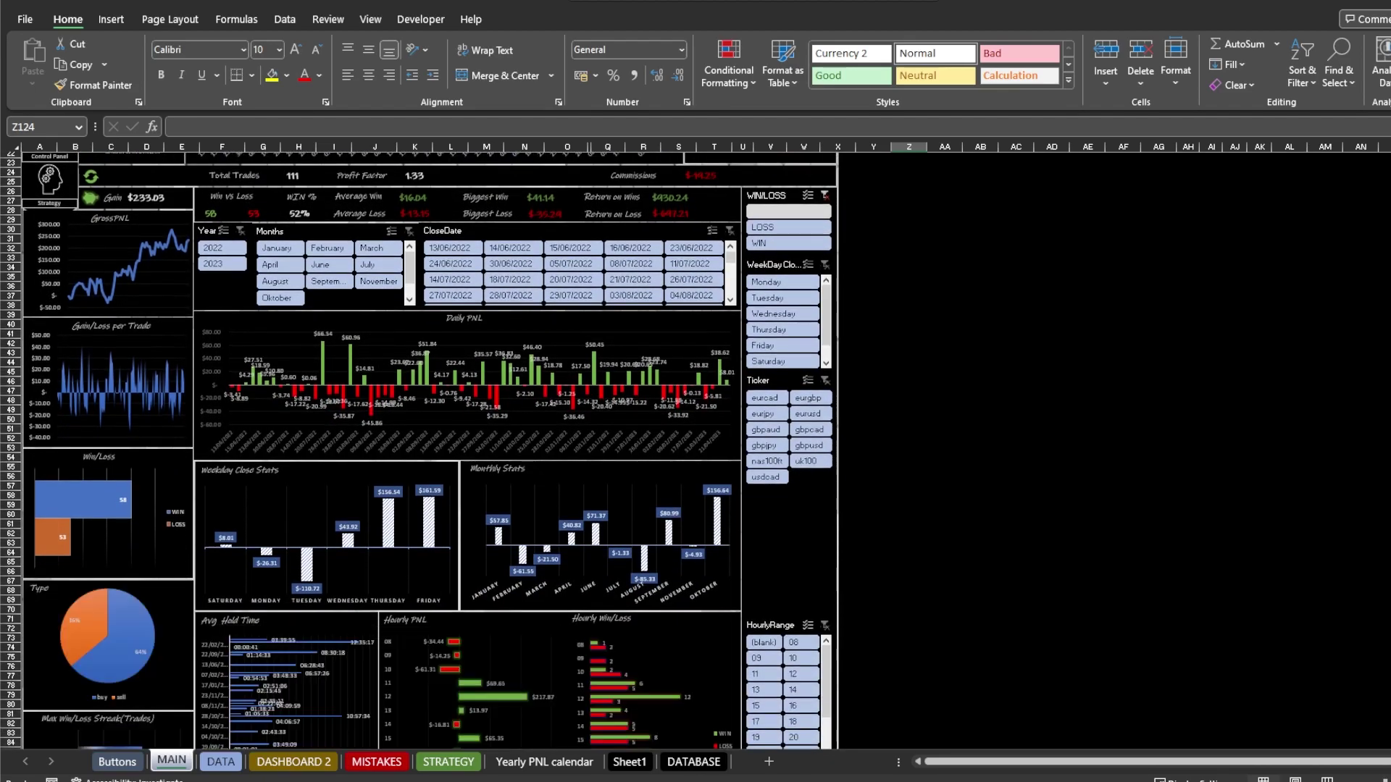
pyautogui.scroll(-10, 1232, 636)
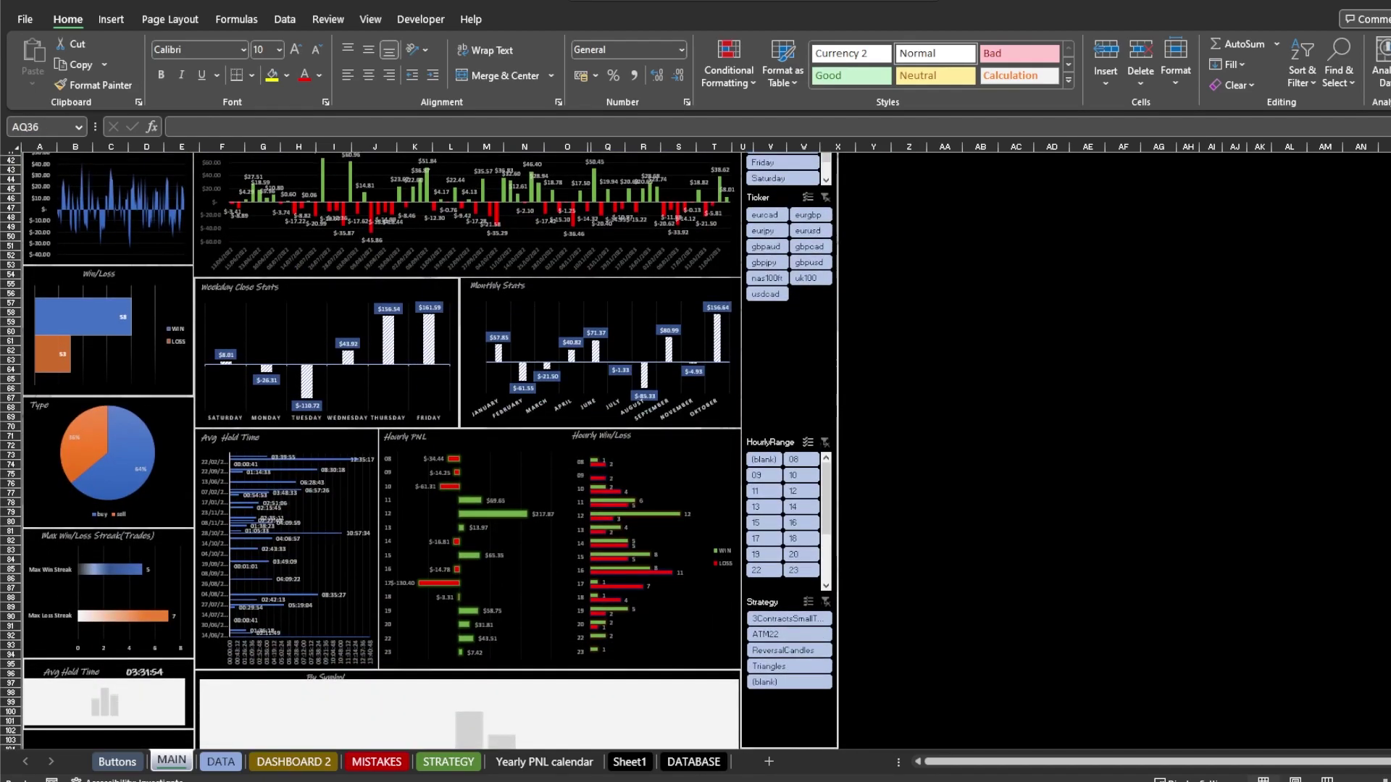
pyautogui.scroll(-12, 1233, 637)
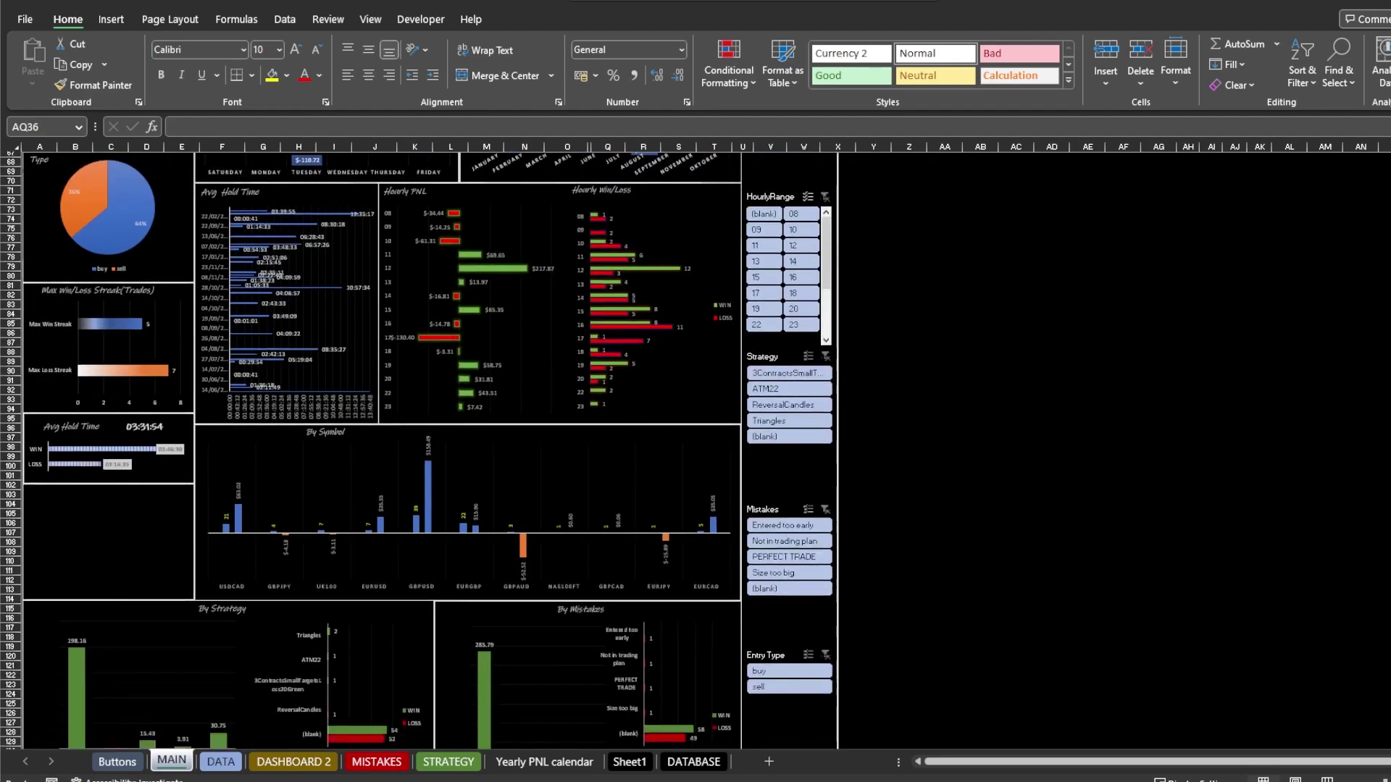
pyautogui.scroll(20, 1232, 636)
pyautogui.scroll(2, 419, 450)
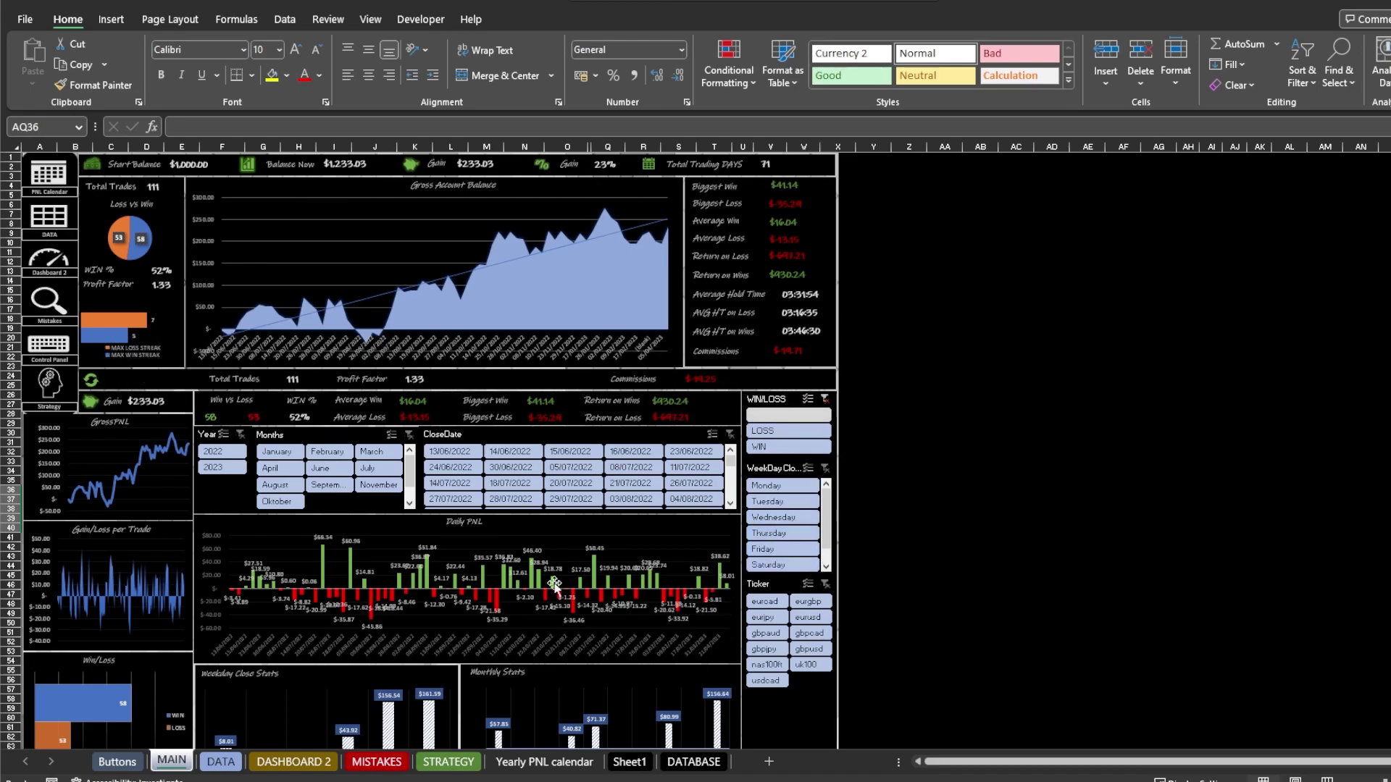
pyautogui.click(282, 487)
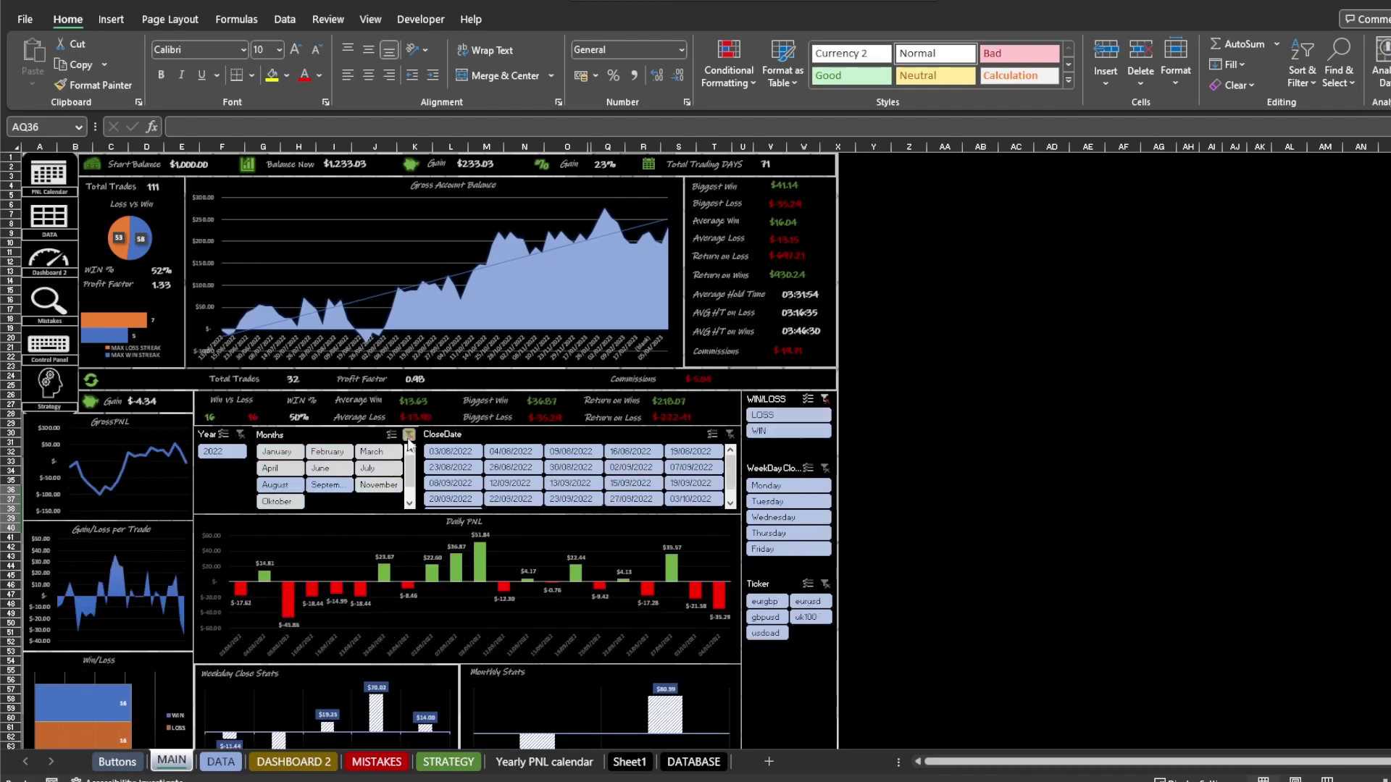
pyautogui.click(408, 435)
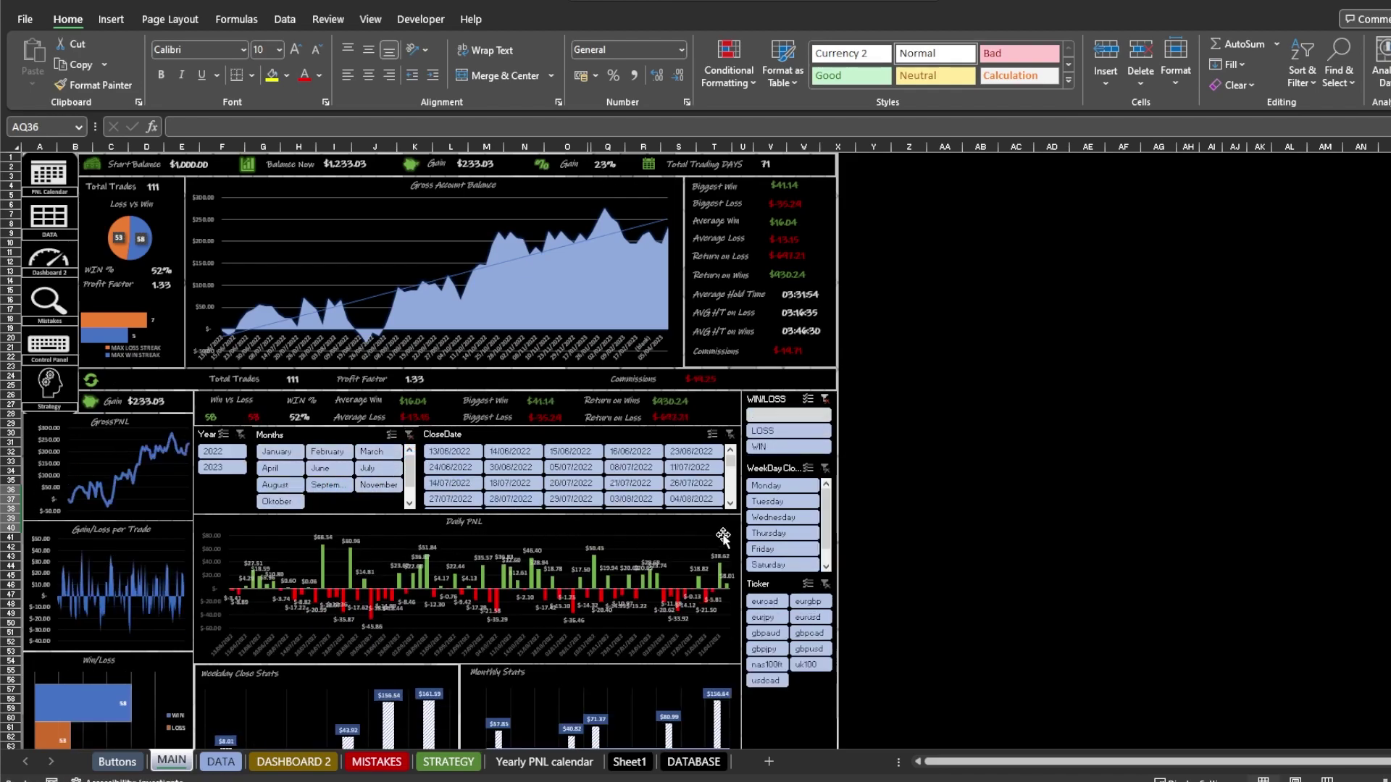
pyautogui.click(771, 431)
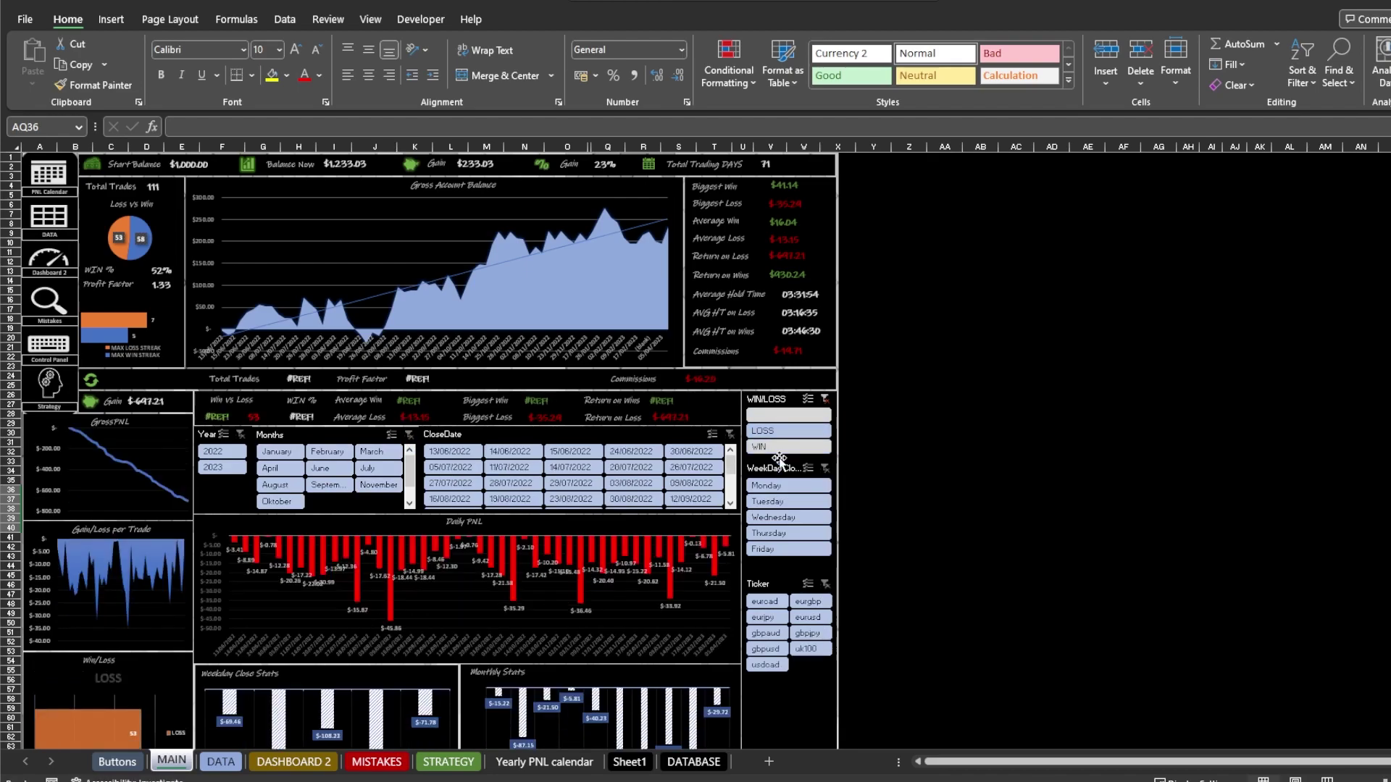
pyautogui.keyDown('ctrl'); pyautogui.click(796, 447); pyautogui.keyUp('ctrl')
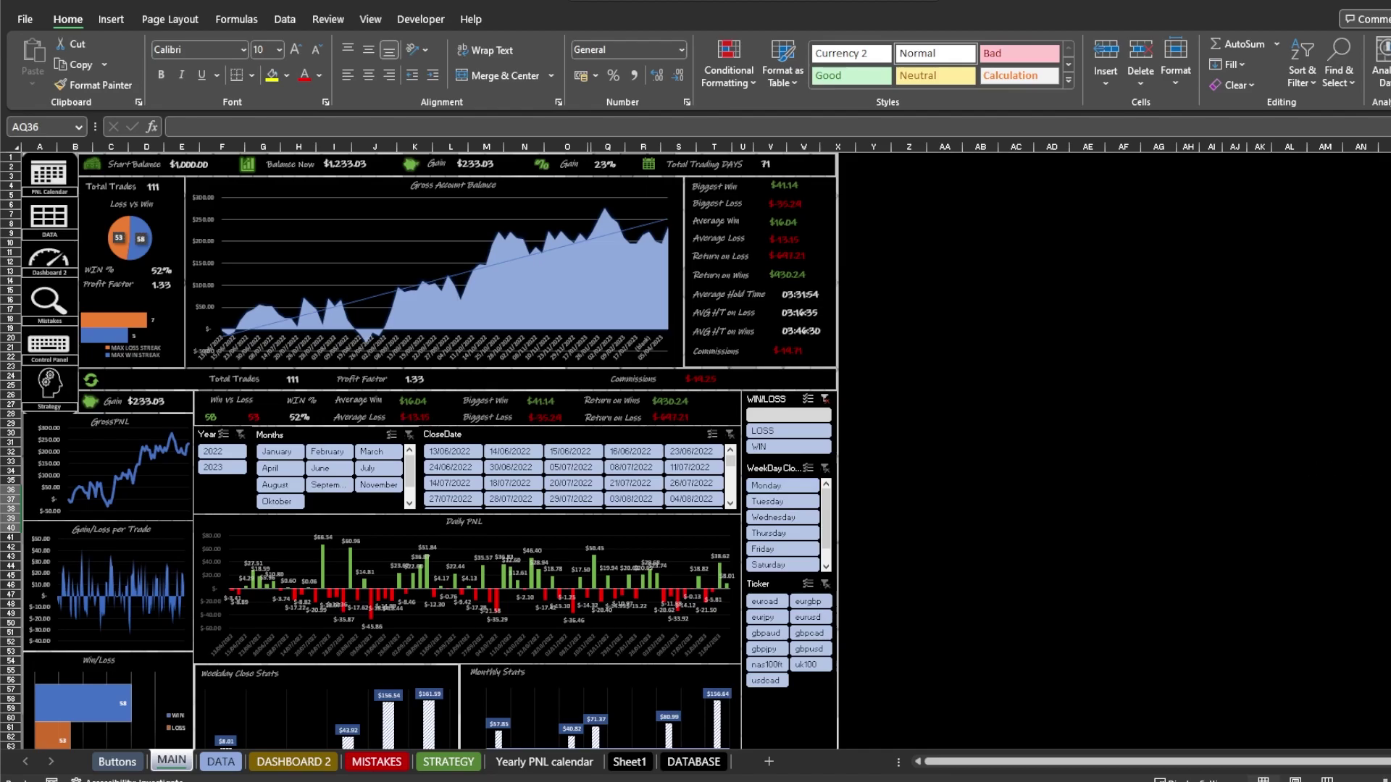
pyautogui.scroll(-19, 420, 450)
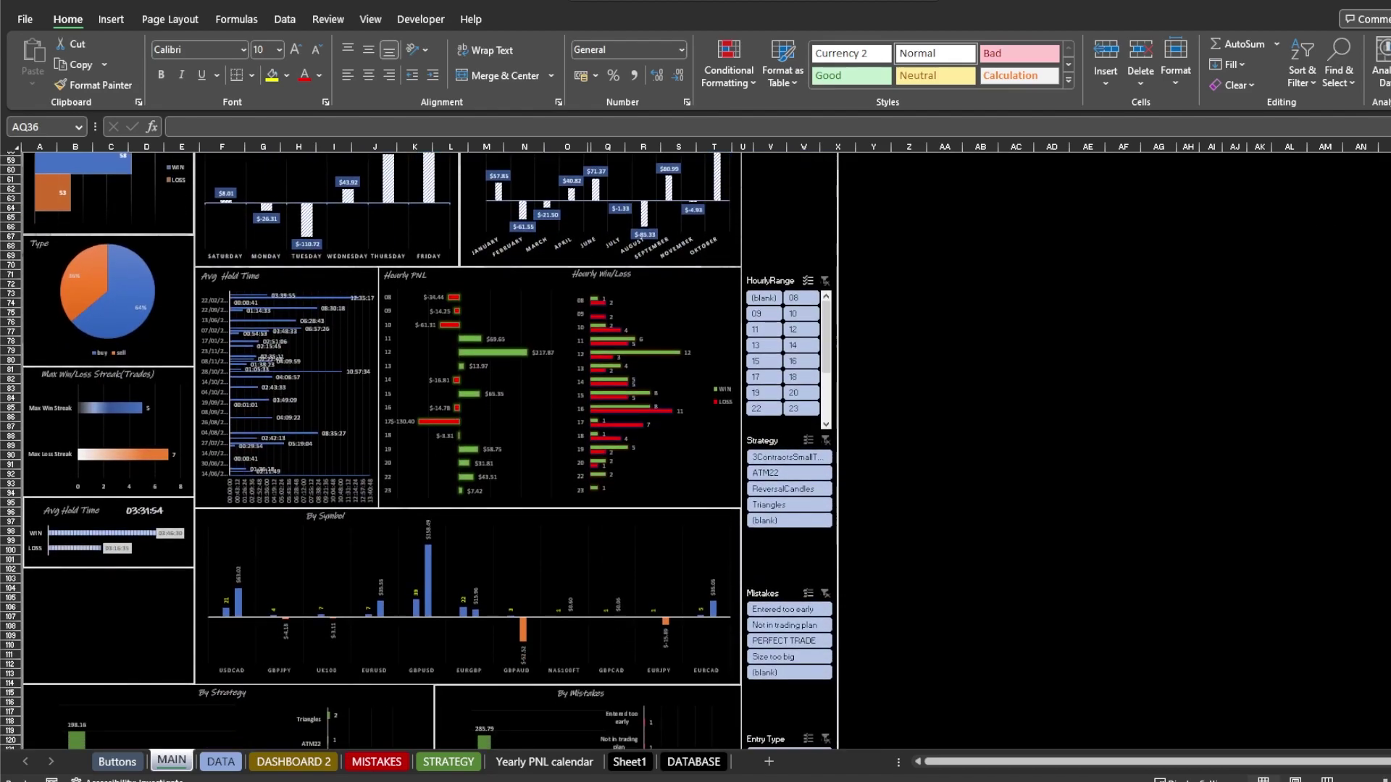
pyautogui.scroll(15, 1114, 373)
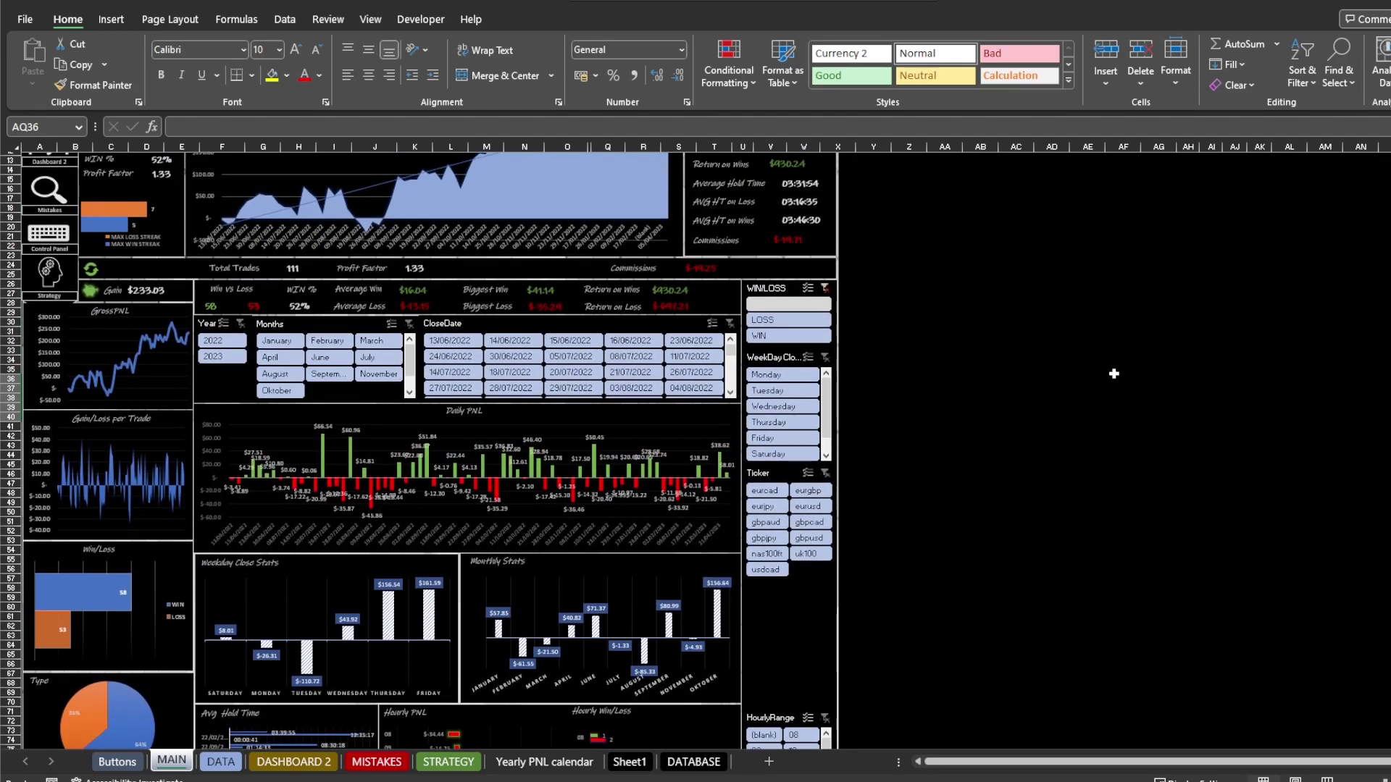
pyautogui.moveTo(783, 396); pyautogui.dragTo(779, 406)
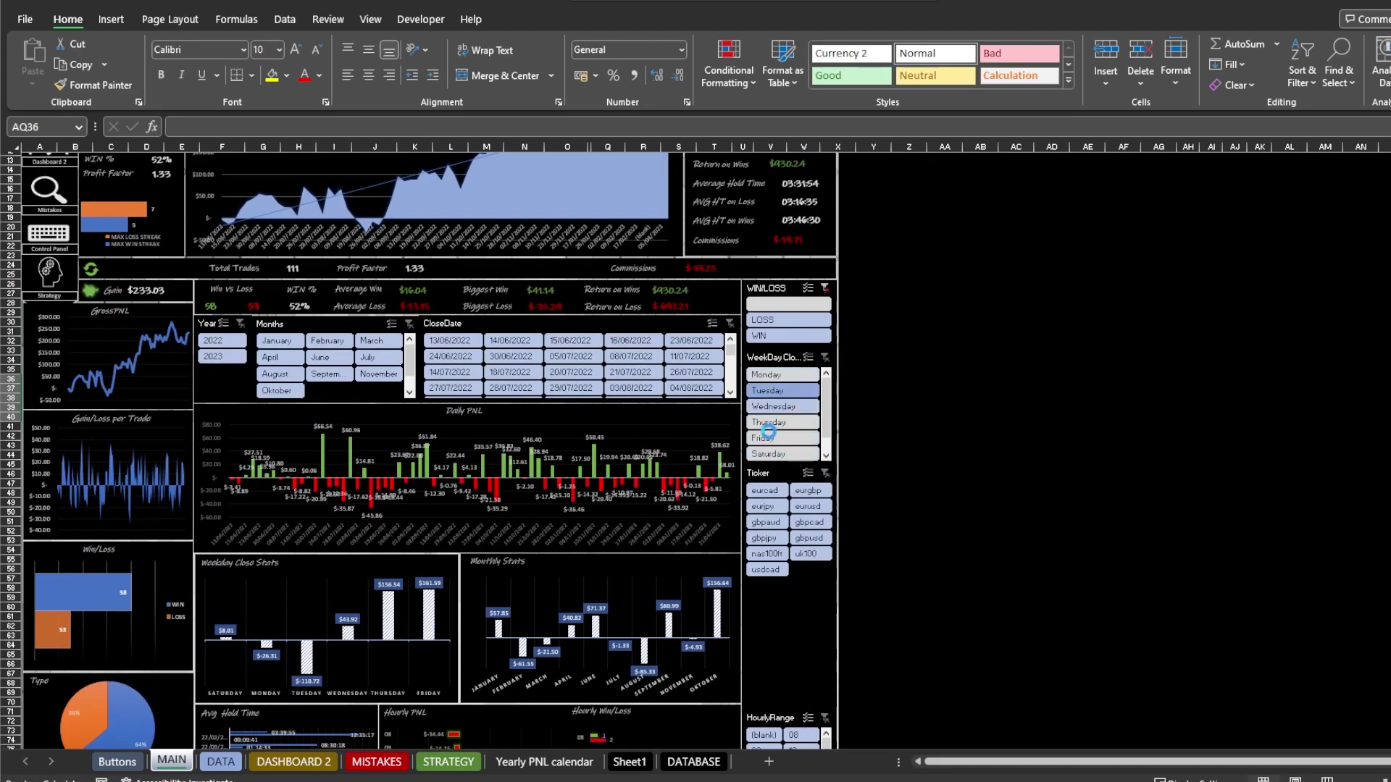
pyautogui.click(824, 358)
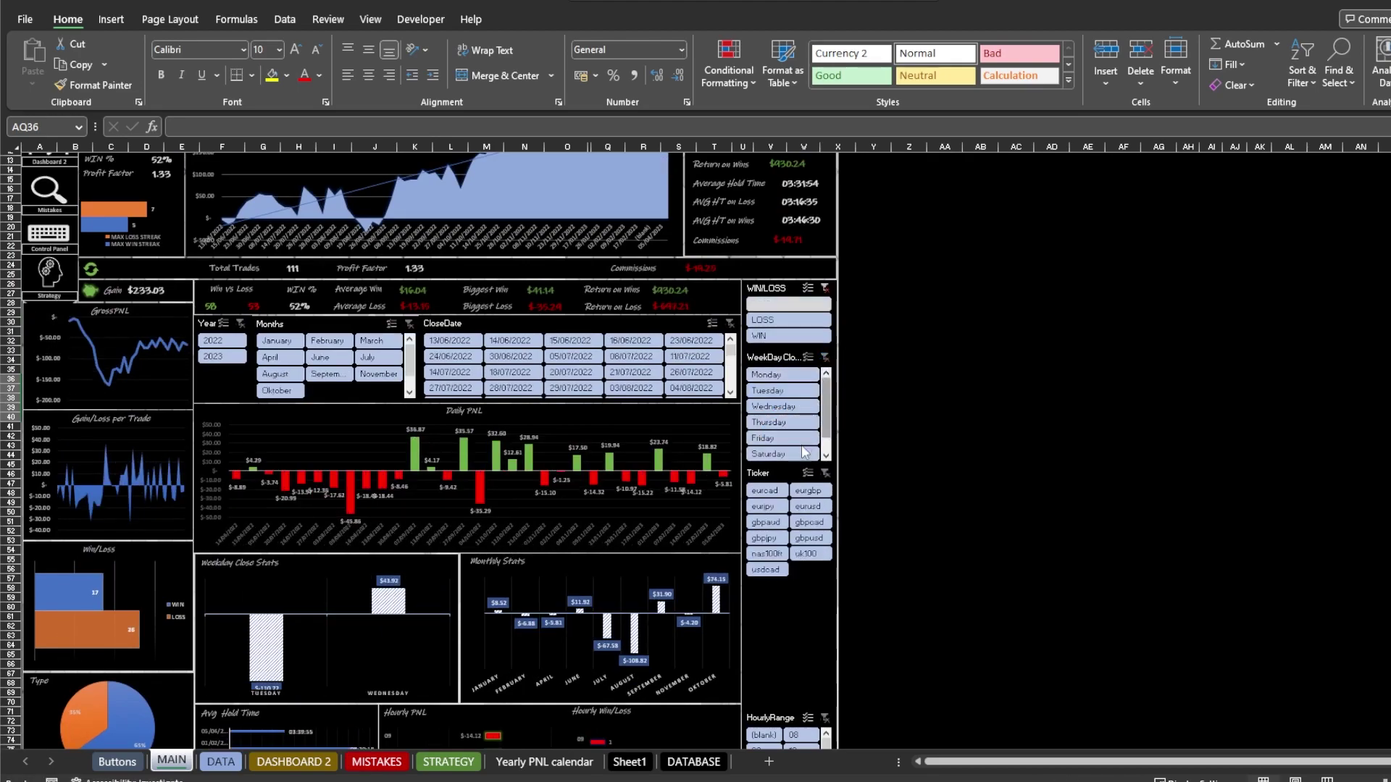
pyautogui.click(768, 489)
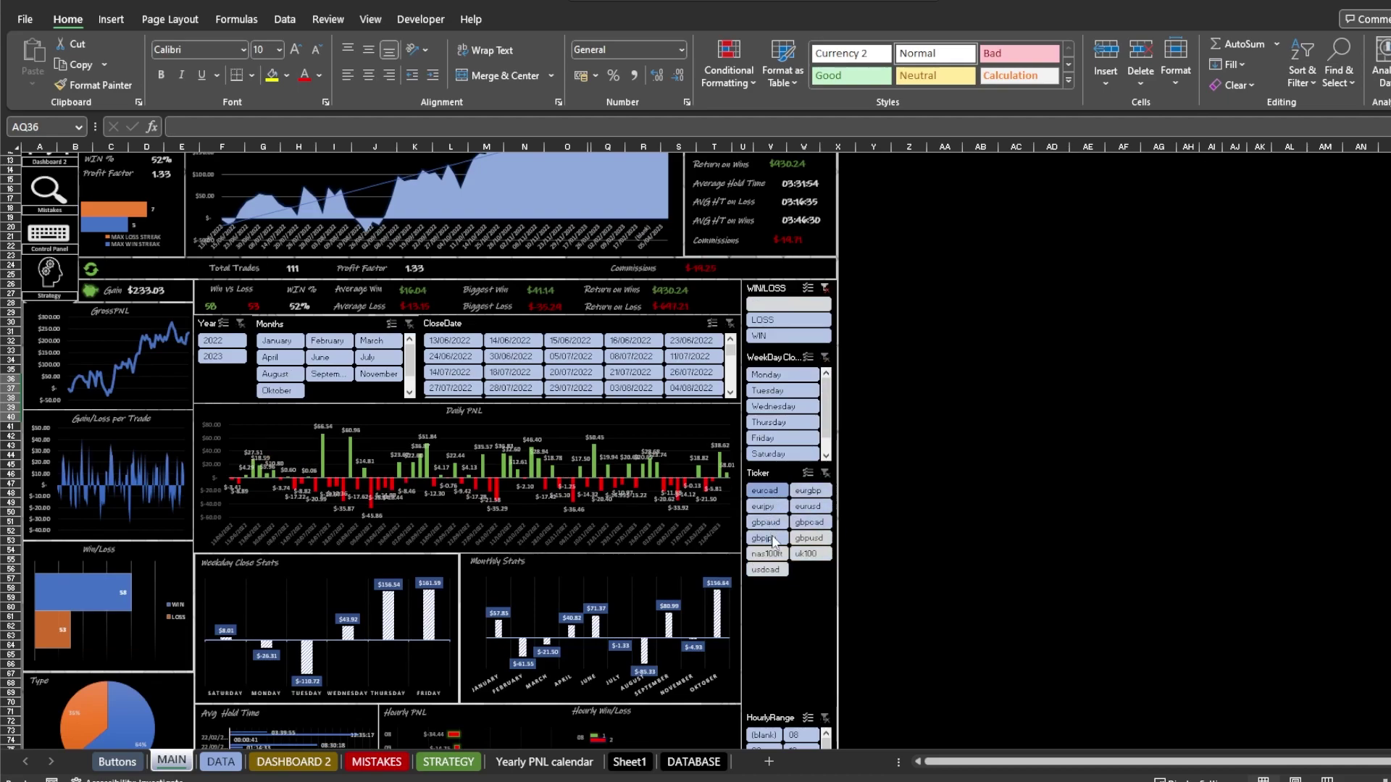
pyautogui.click(824, 473)
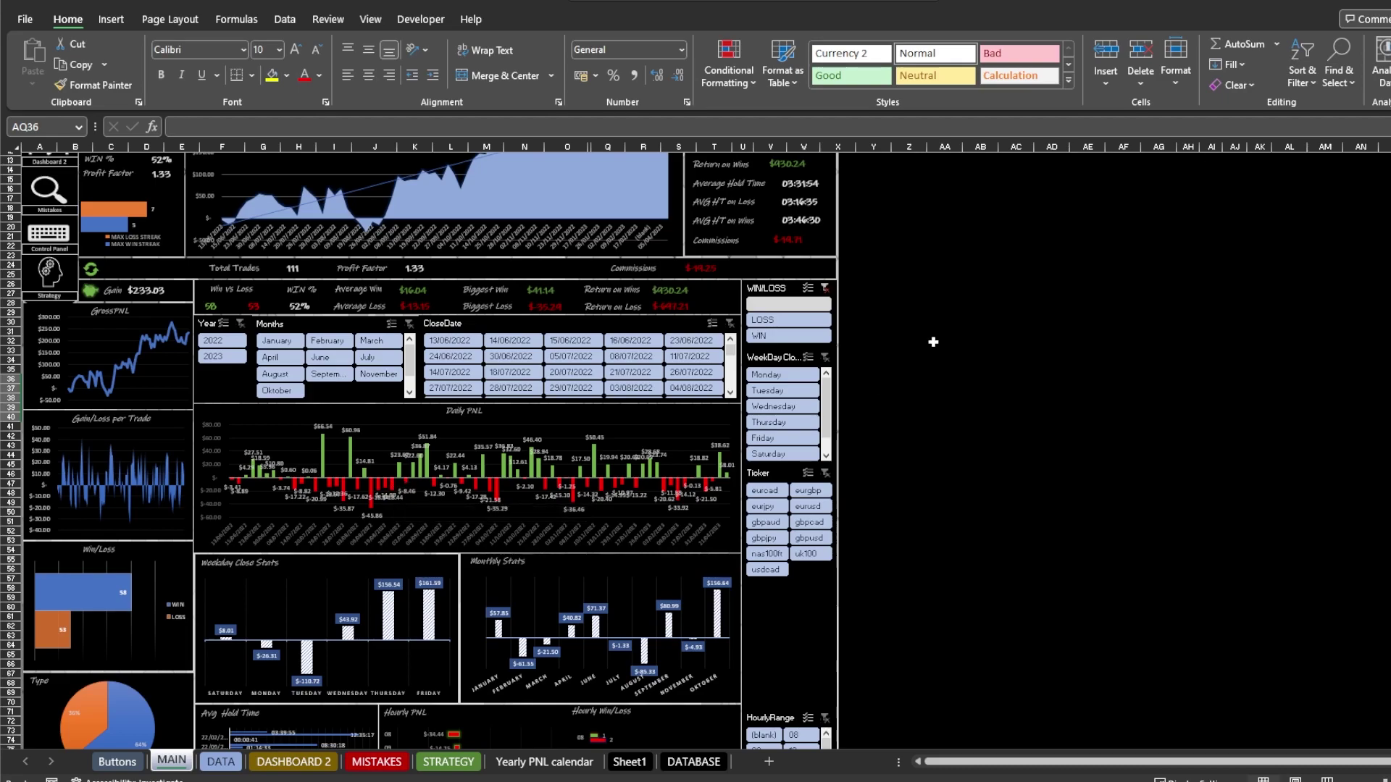
pyautogui.click(796, 320)
pyautogui.keyDown('ctrl'); pyautogui.click(796, 334); pyautogui.keyUp('ctrl')
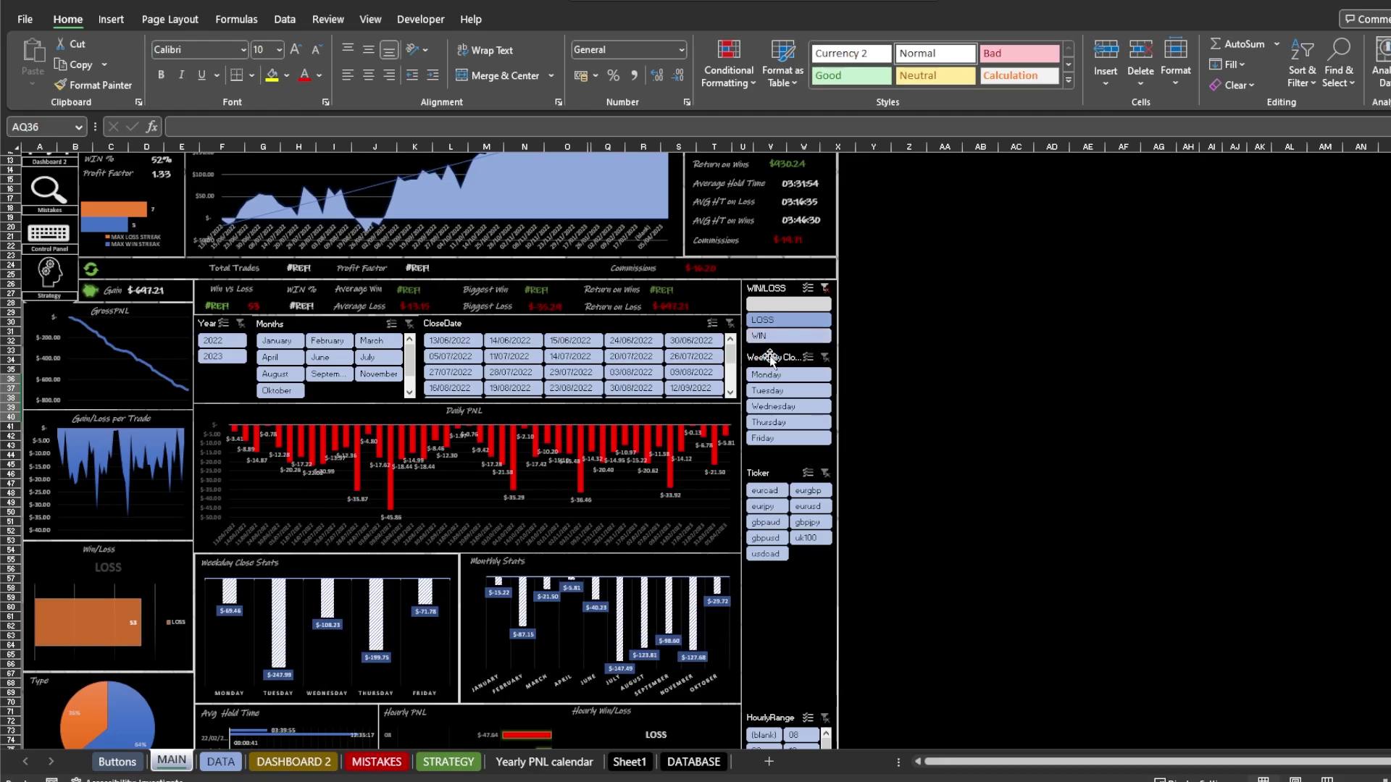
pyautogui.scroll(4, 420, 449)
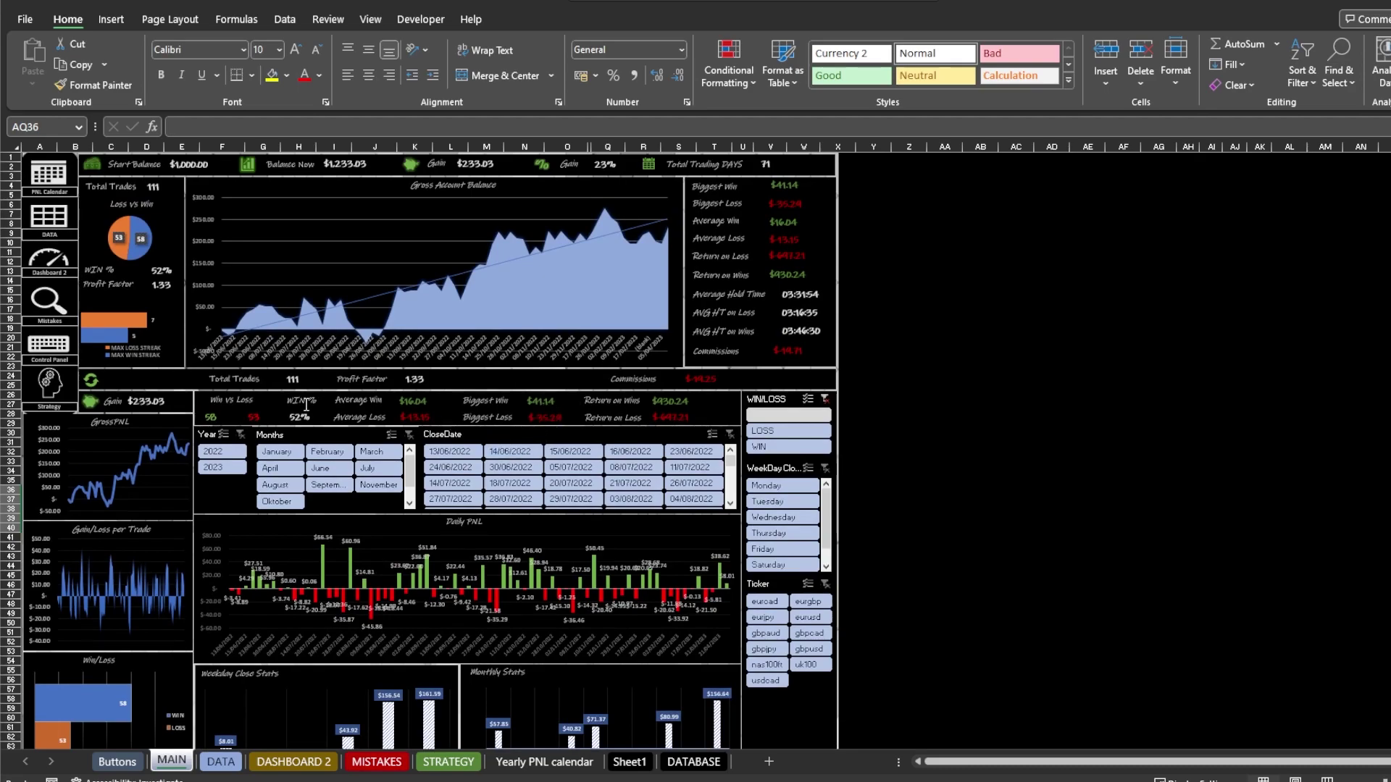
pyautogui.click(93, 383)
pyautogui.click(92, 384)
pyautogui.scroll(-20, 696, 449)
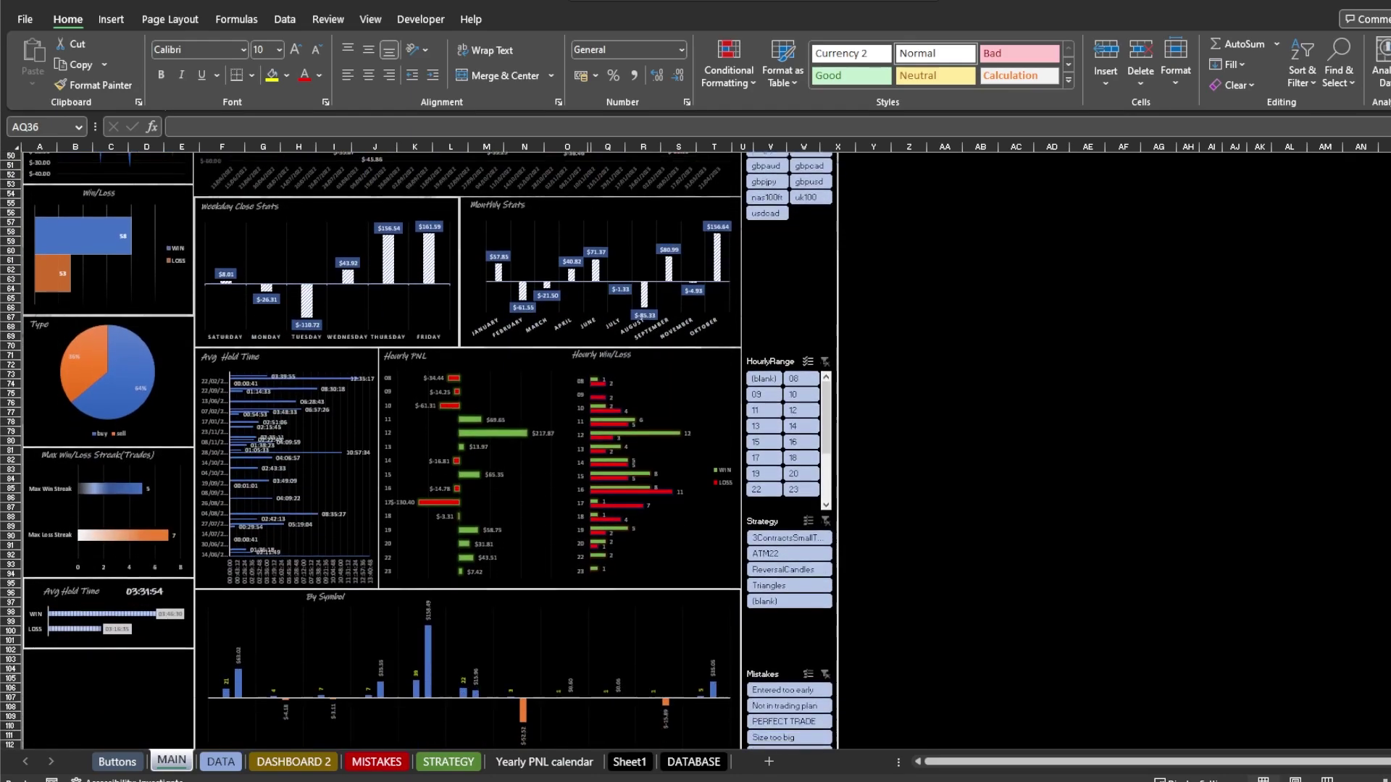
pyautogui.scroll(-1, 695, 449)
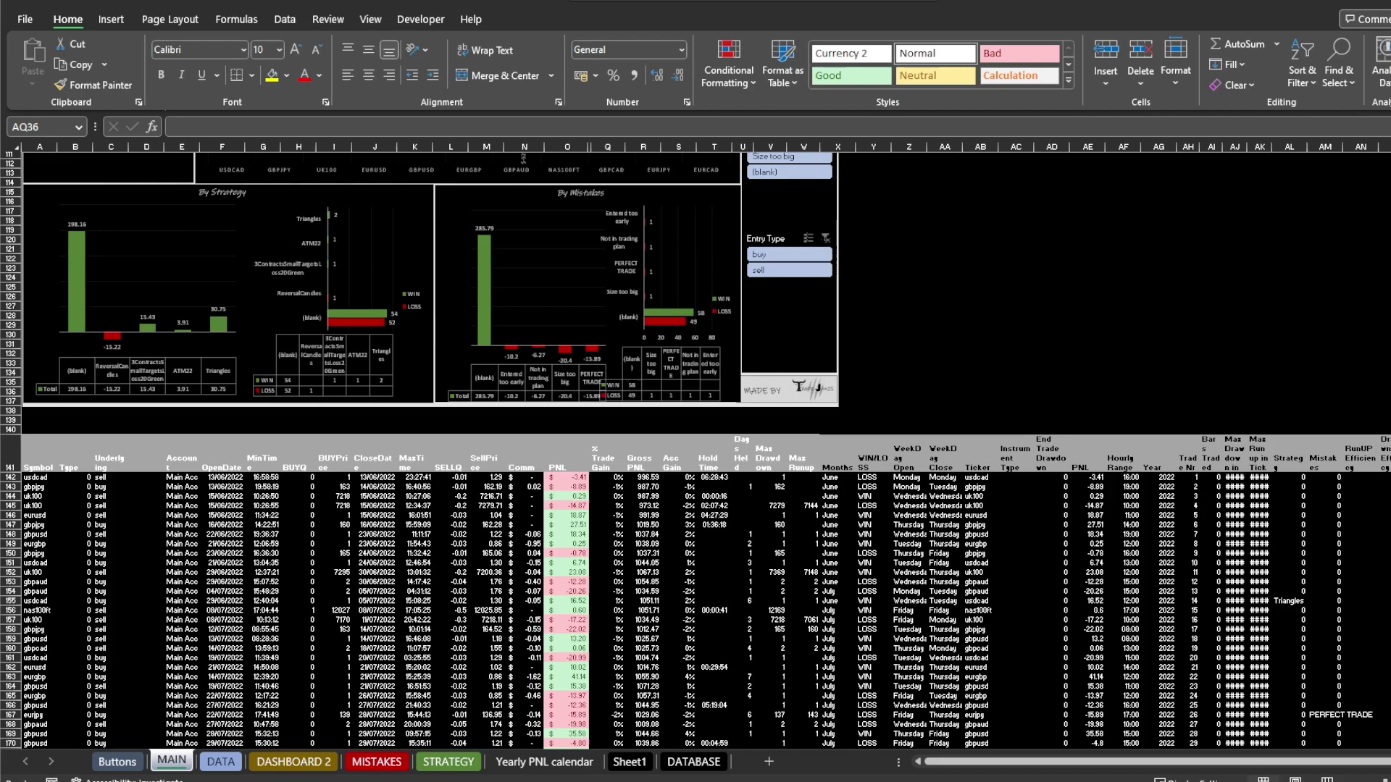
pyautogui.scroll(20, 420, 449)
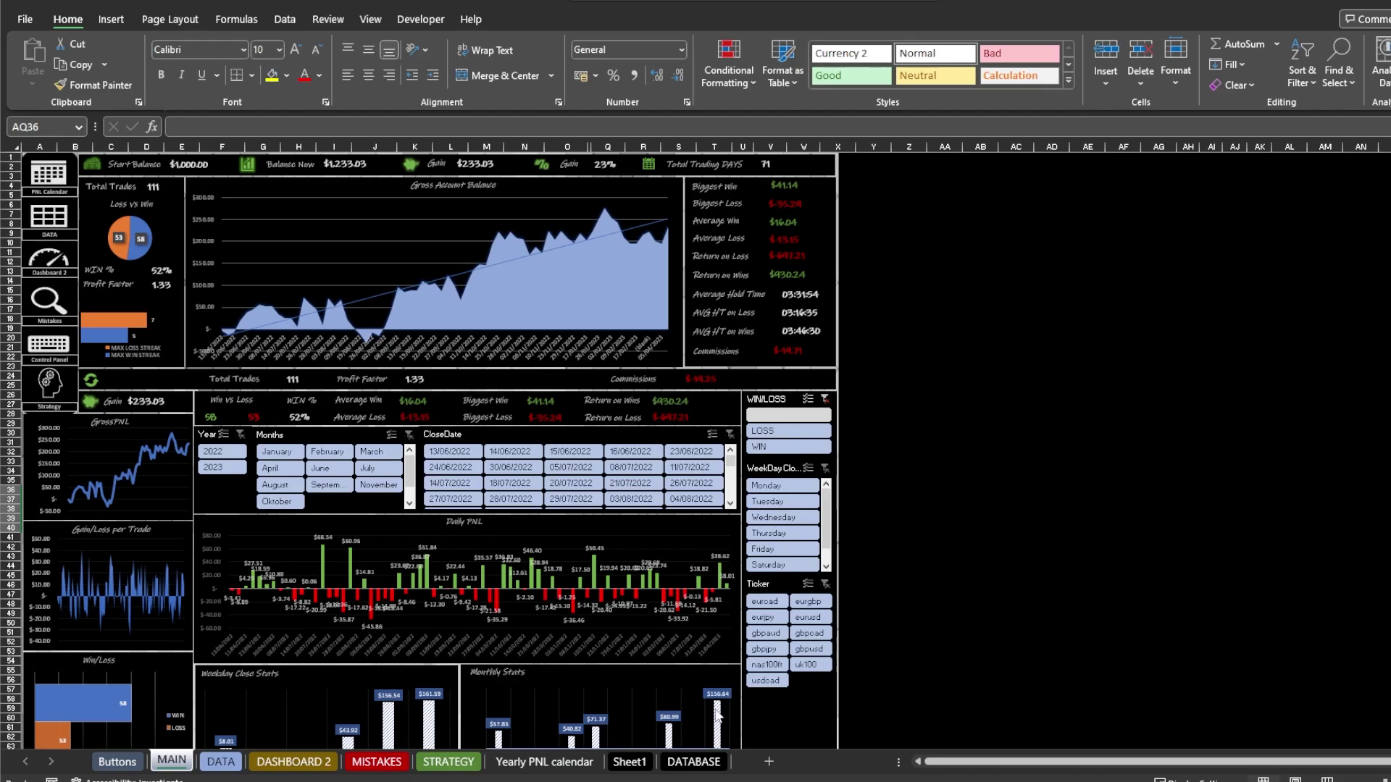
# - On the DATA sheet, tag the row 10 trade's mistake as 'Exited too late'
pyautogui.click(223, 764)
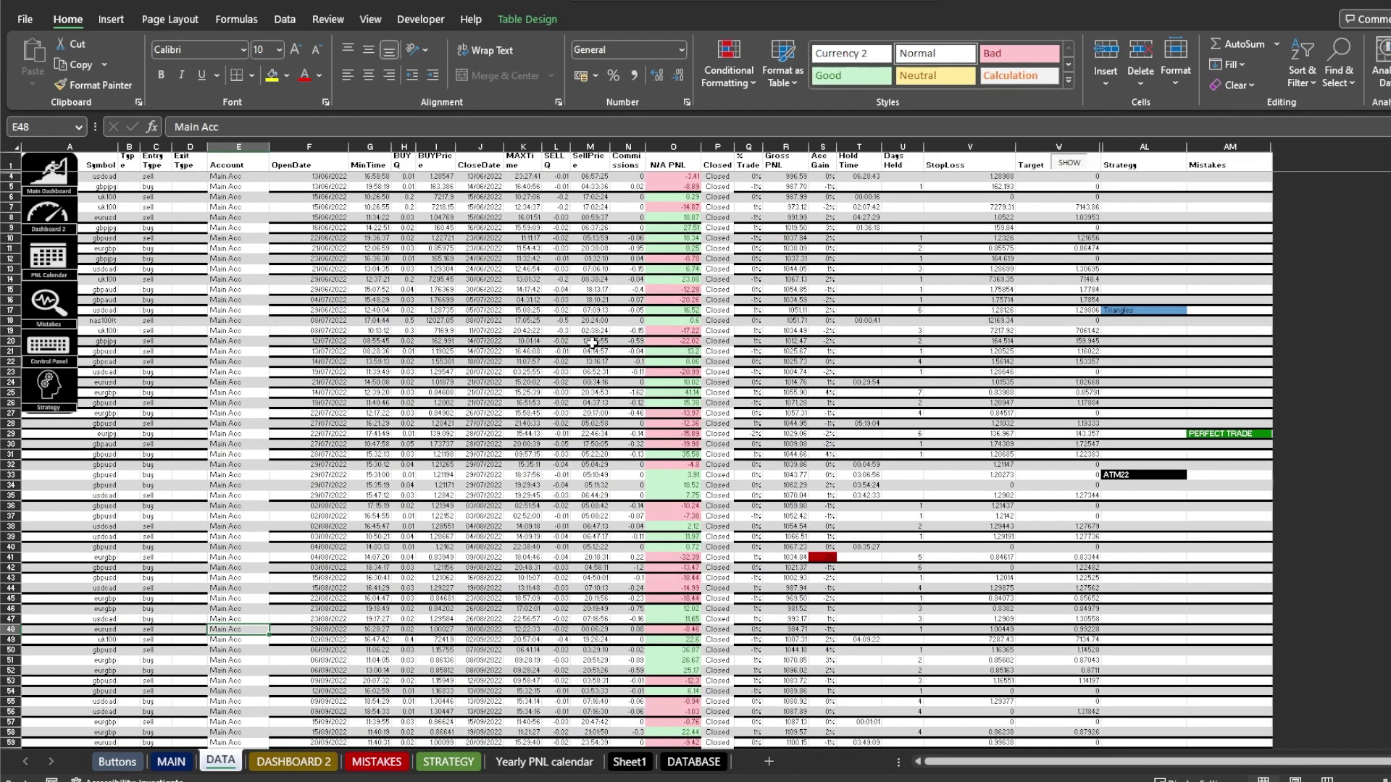
pyautogui.click(1226, 240)
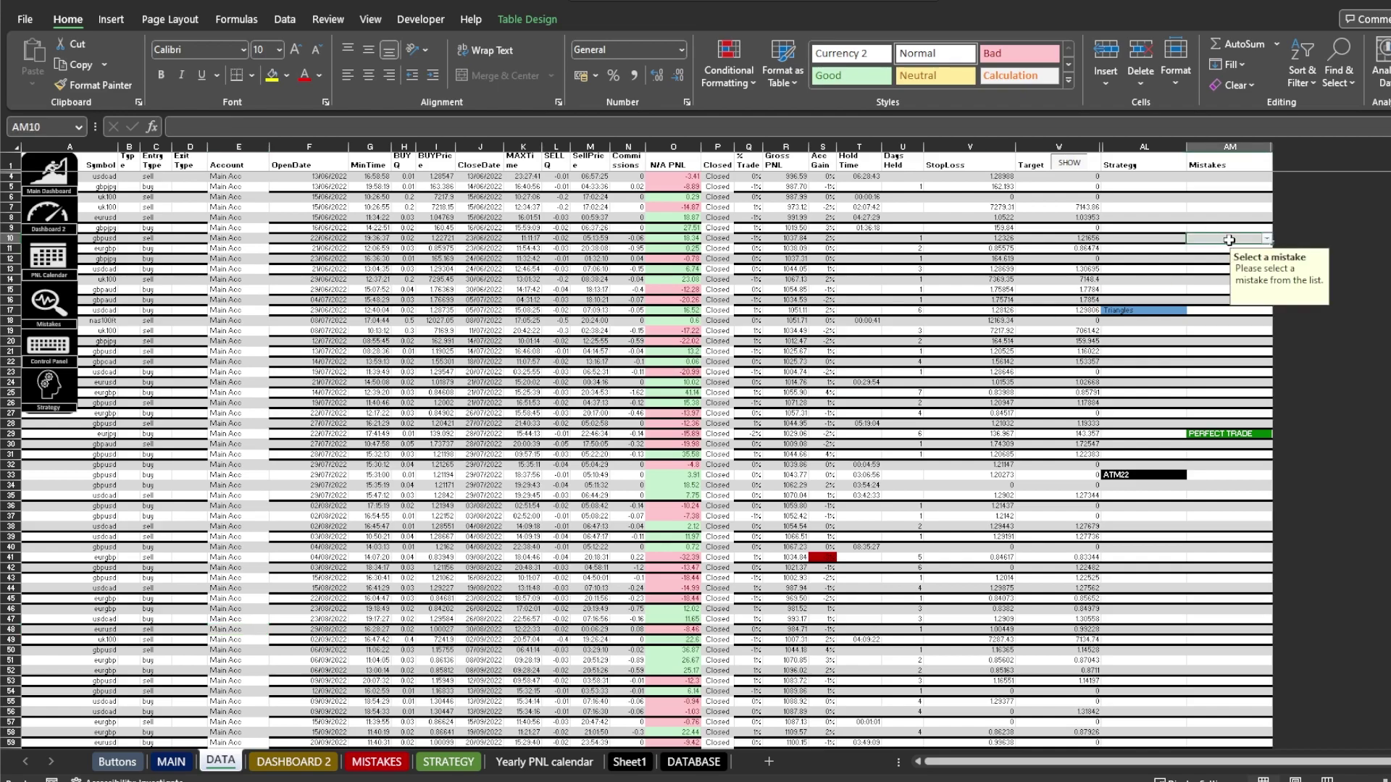
pyautogui.click(1266, 238)
pyautogui.click(1238, 257)
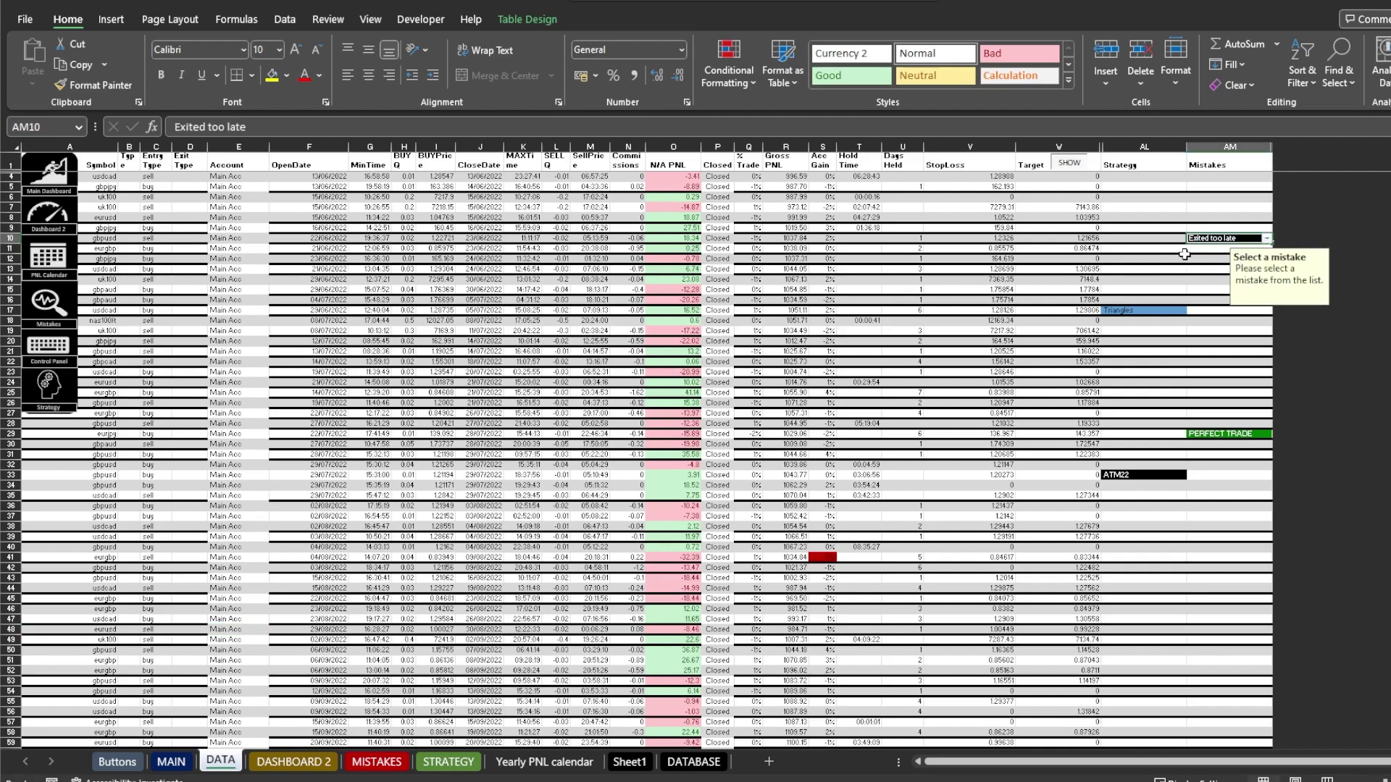
pyautogui.click(1142, 249)
# - Assign the 'Triangles' strategy to row 11, then show and re-hide the helper columns
pyautogui.click(1192, 249)
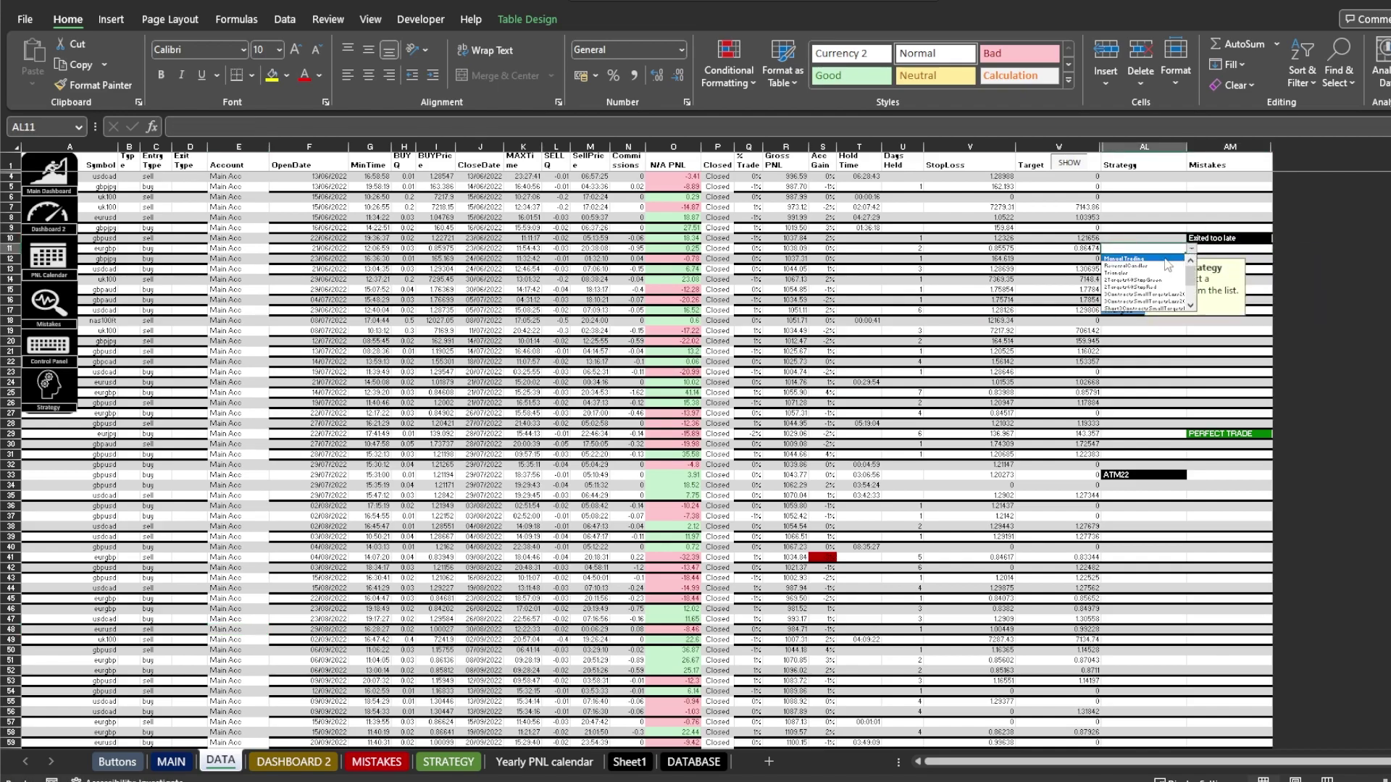
pyautogui.click(1135, 284)
pyautogui.click(1127, 362)
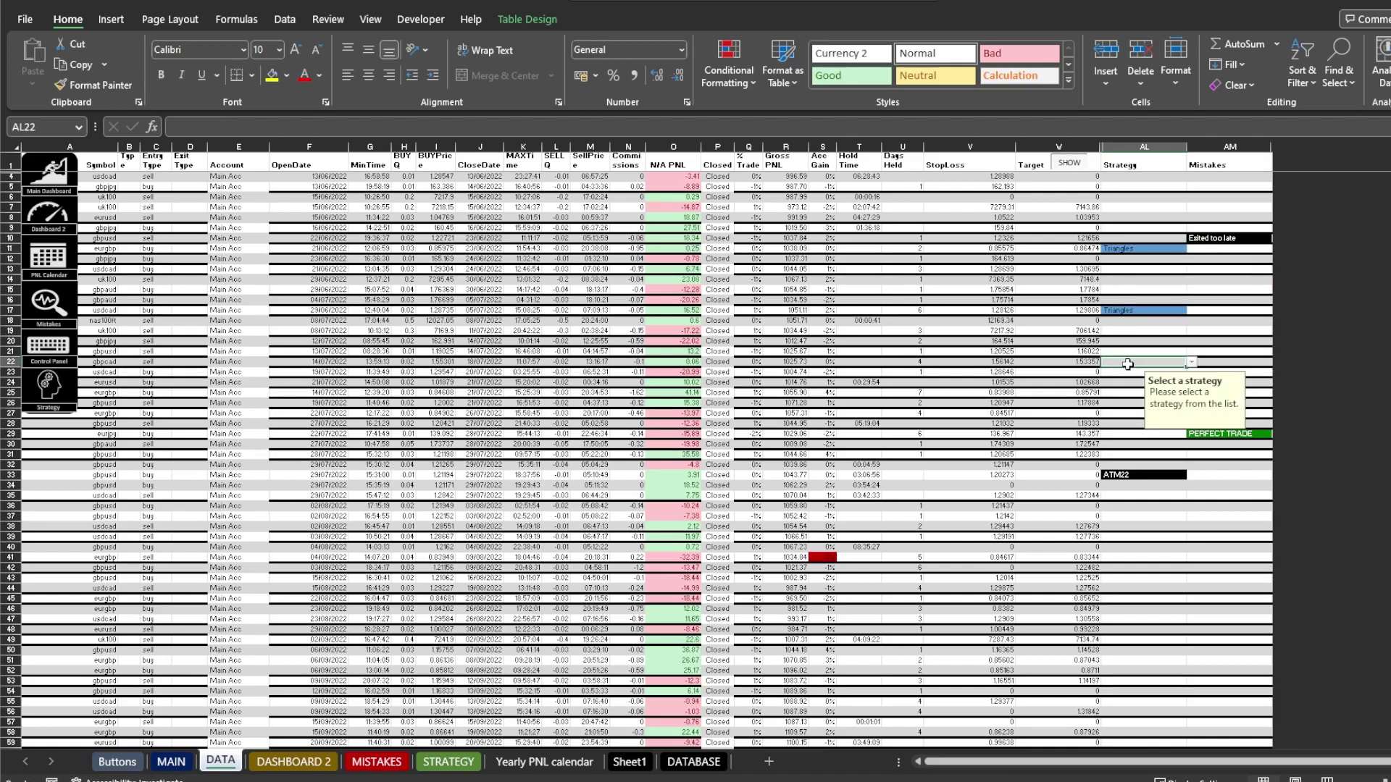
pyautogui.click(982, 454)
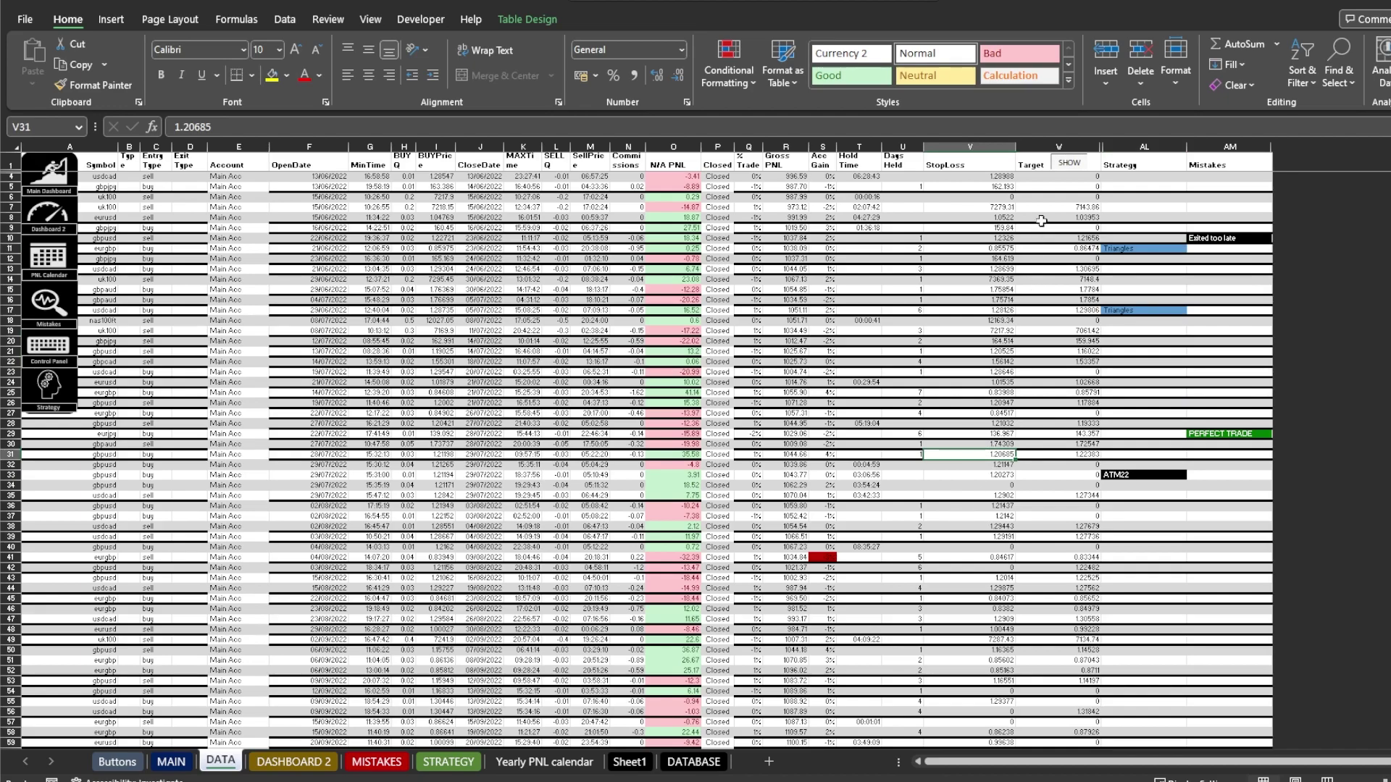
pyautogui.click(1068, 163)
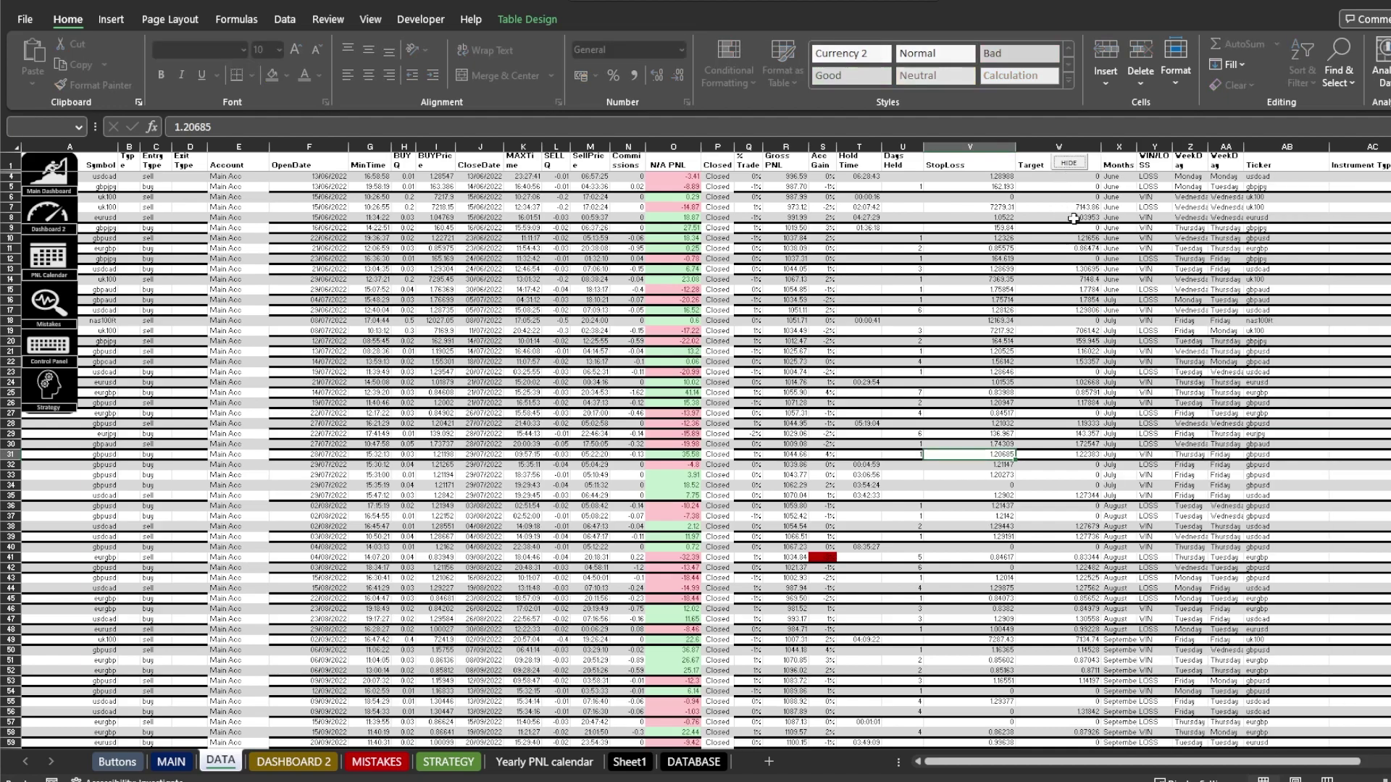
pyautogui.click(1069, 163)
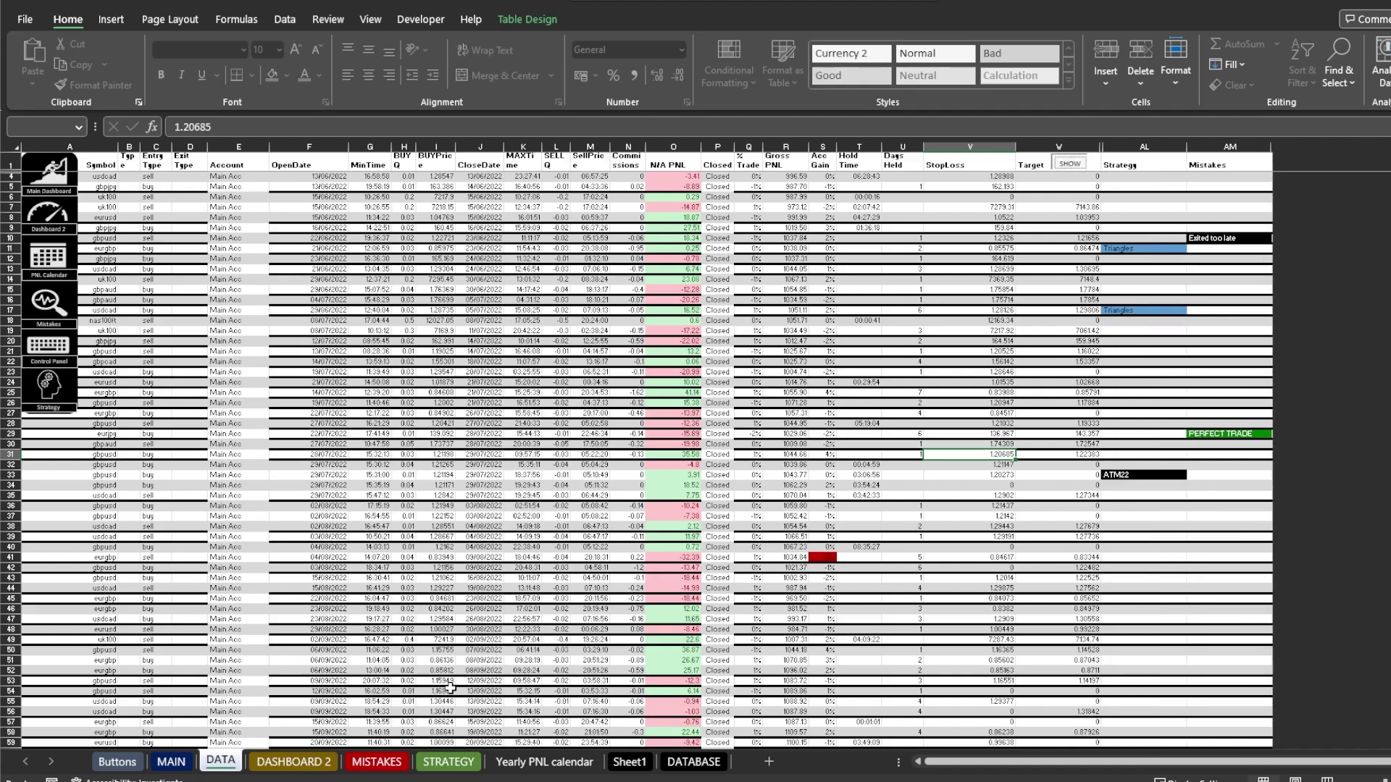
# - Check DASHBOARD 2's START BALANCE of 1000 and Daily Risk of -3%, plus DATA's S41 formula
pyautogui.click(288, 762)
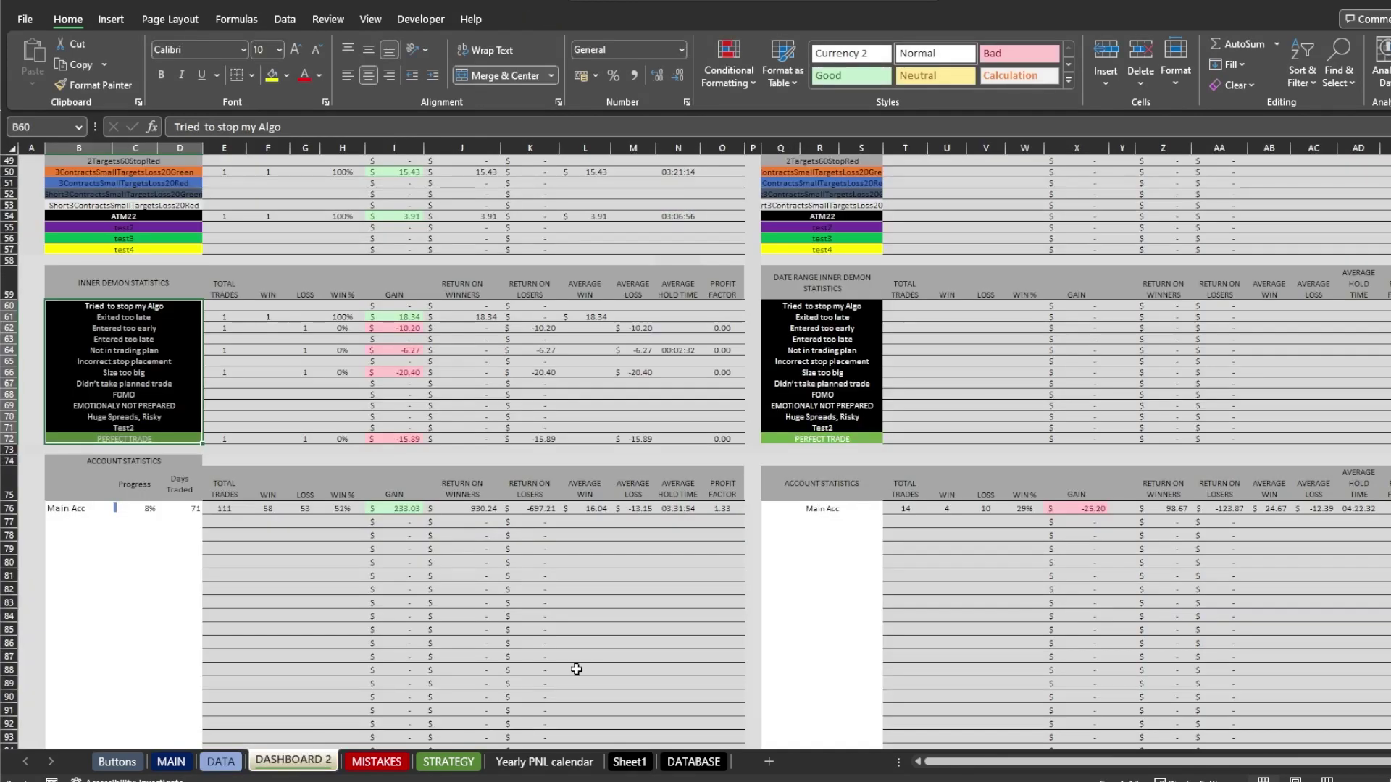
pyautogui.scroll(15, 695, 449)
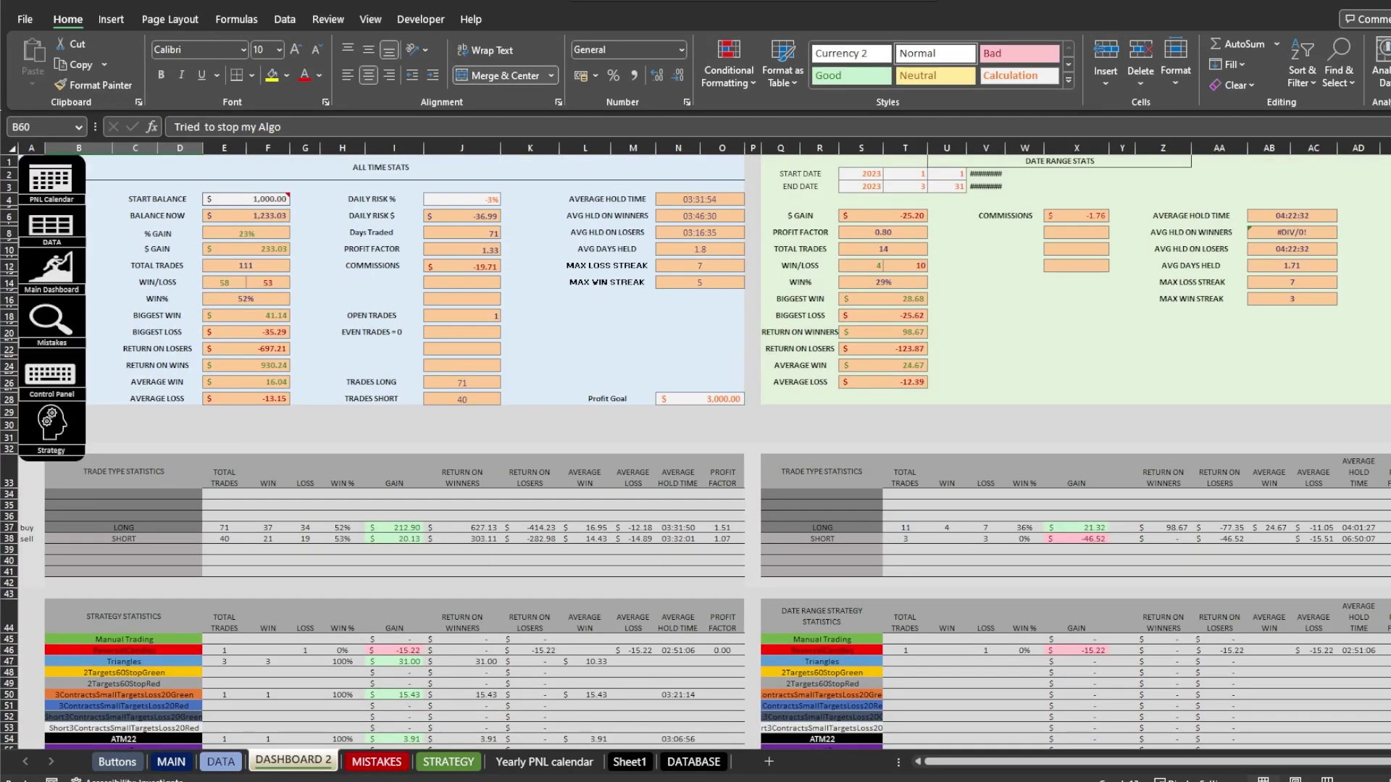
pyautogui.click(264, 202)
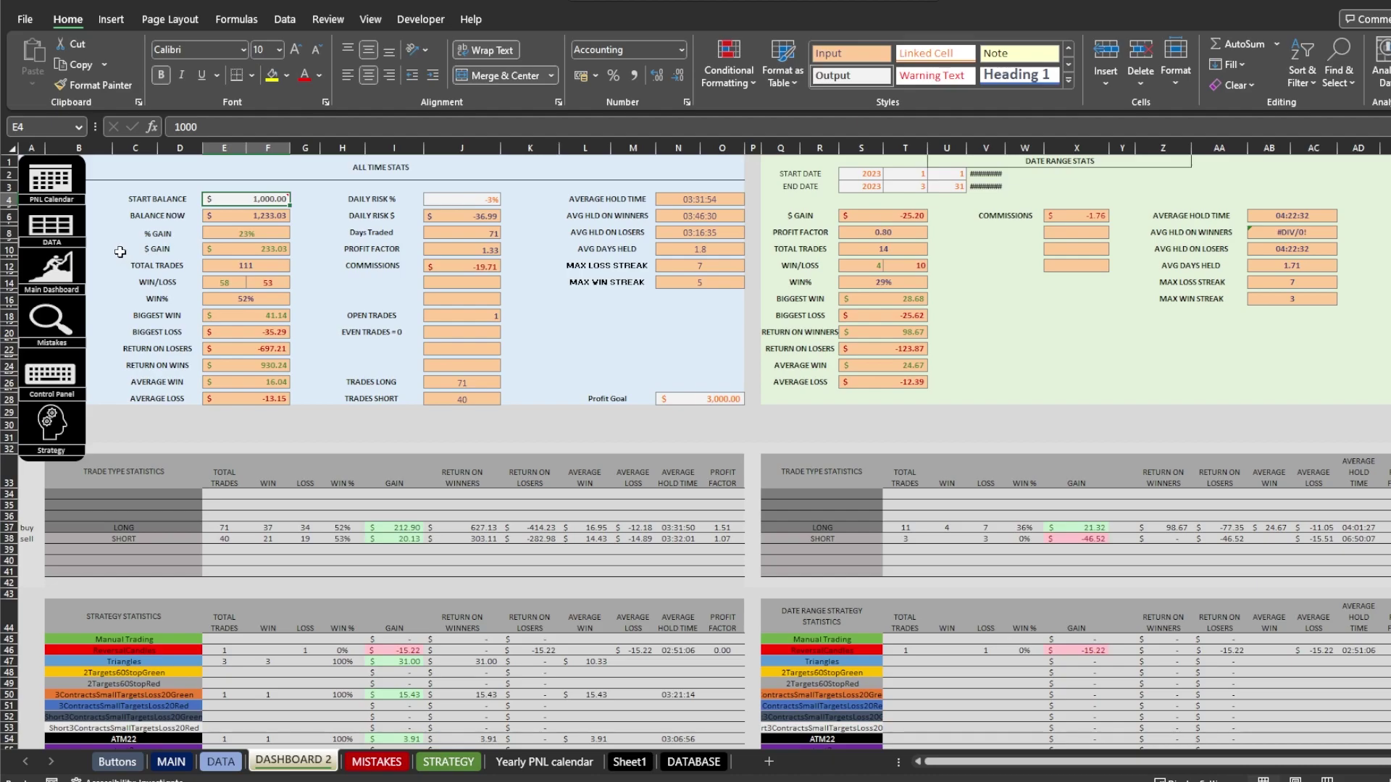
pyautogui.click(471, 198)
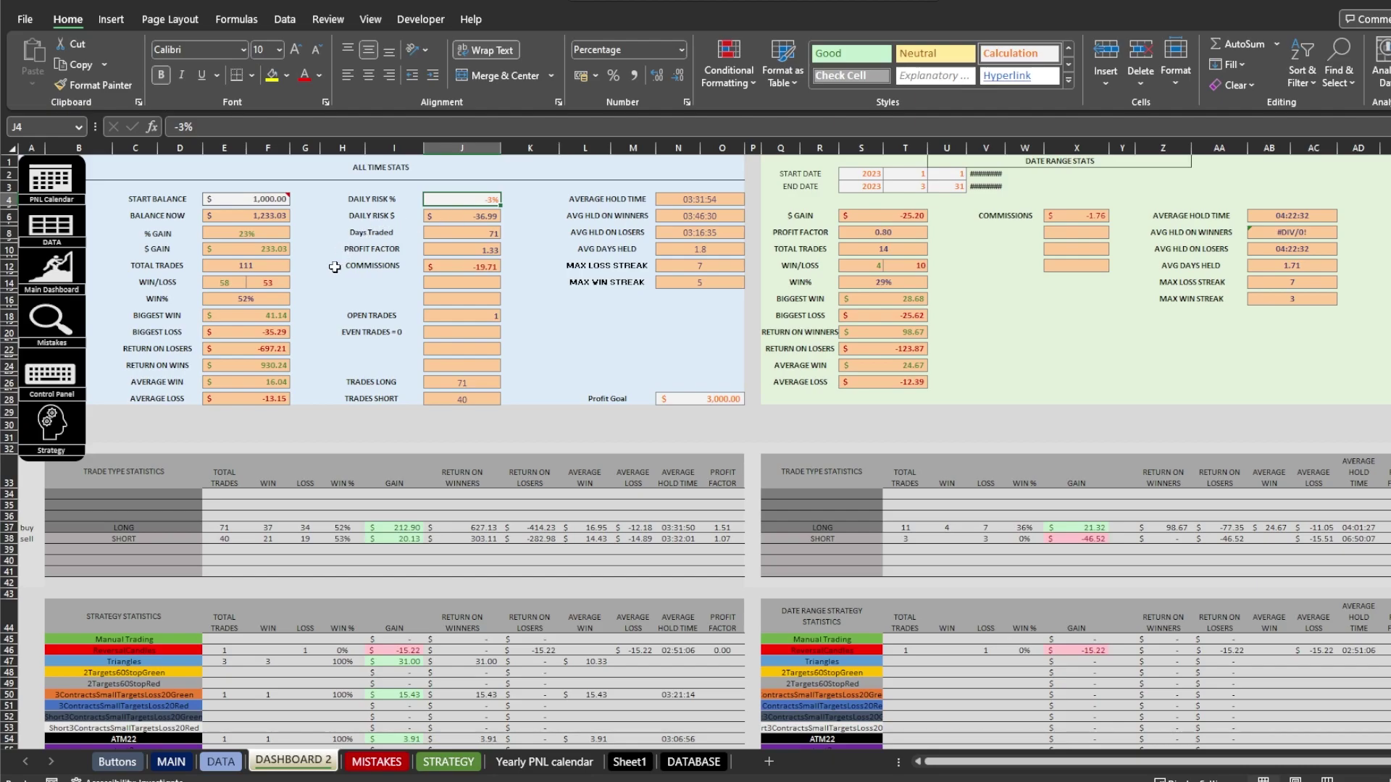
pyautogui.click(221, 761)
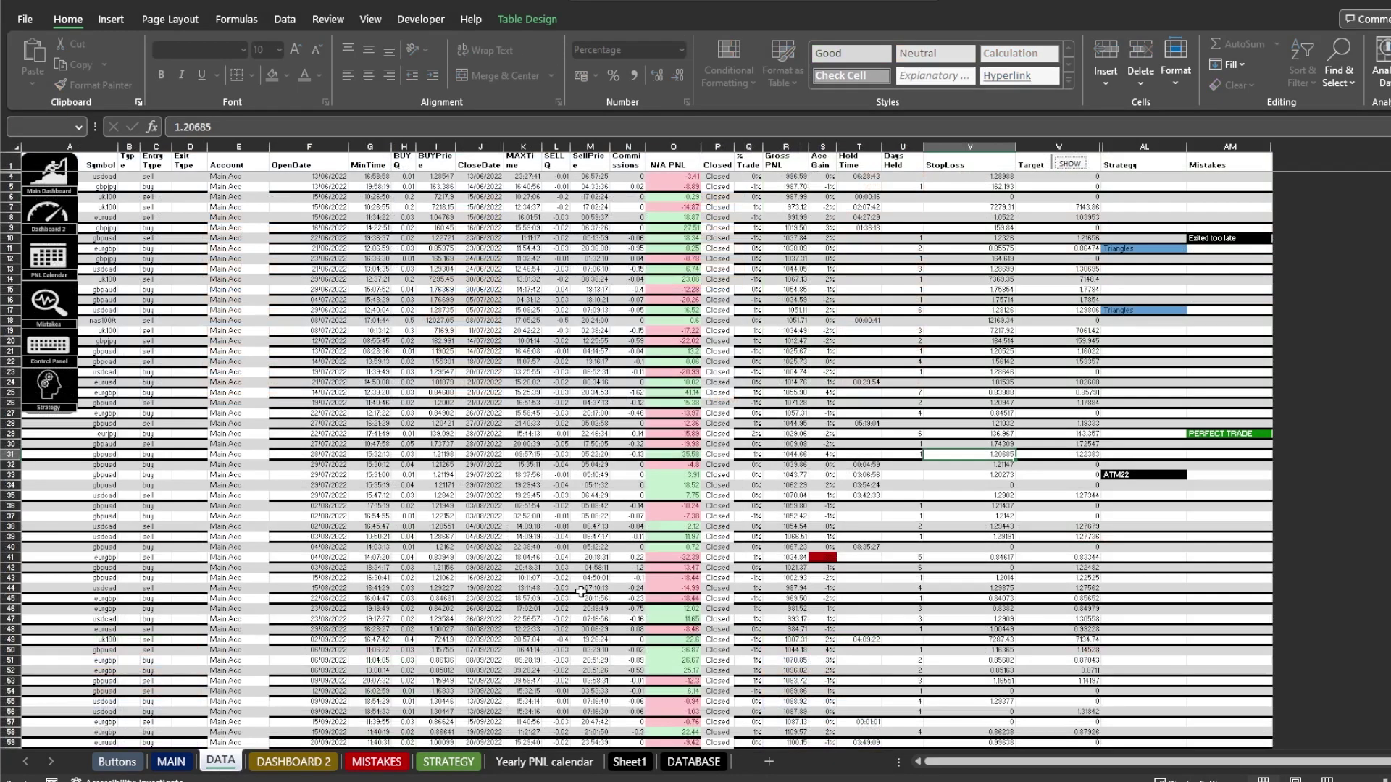
pyautogui.click(822, 557)
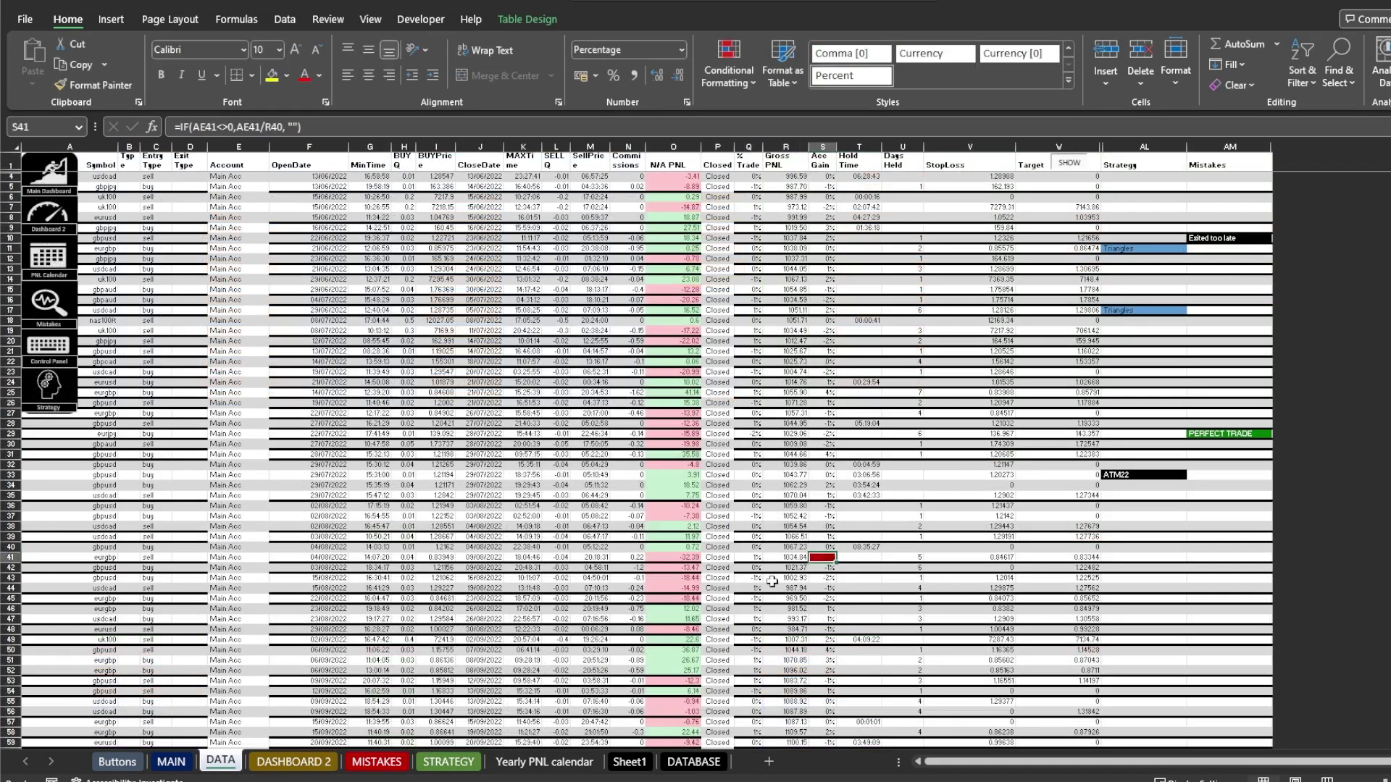
pyautogui.click(290, 761)
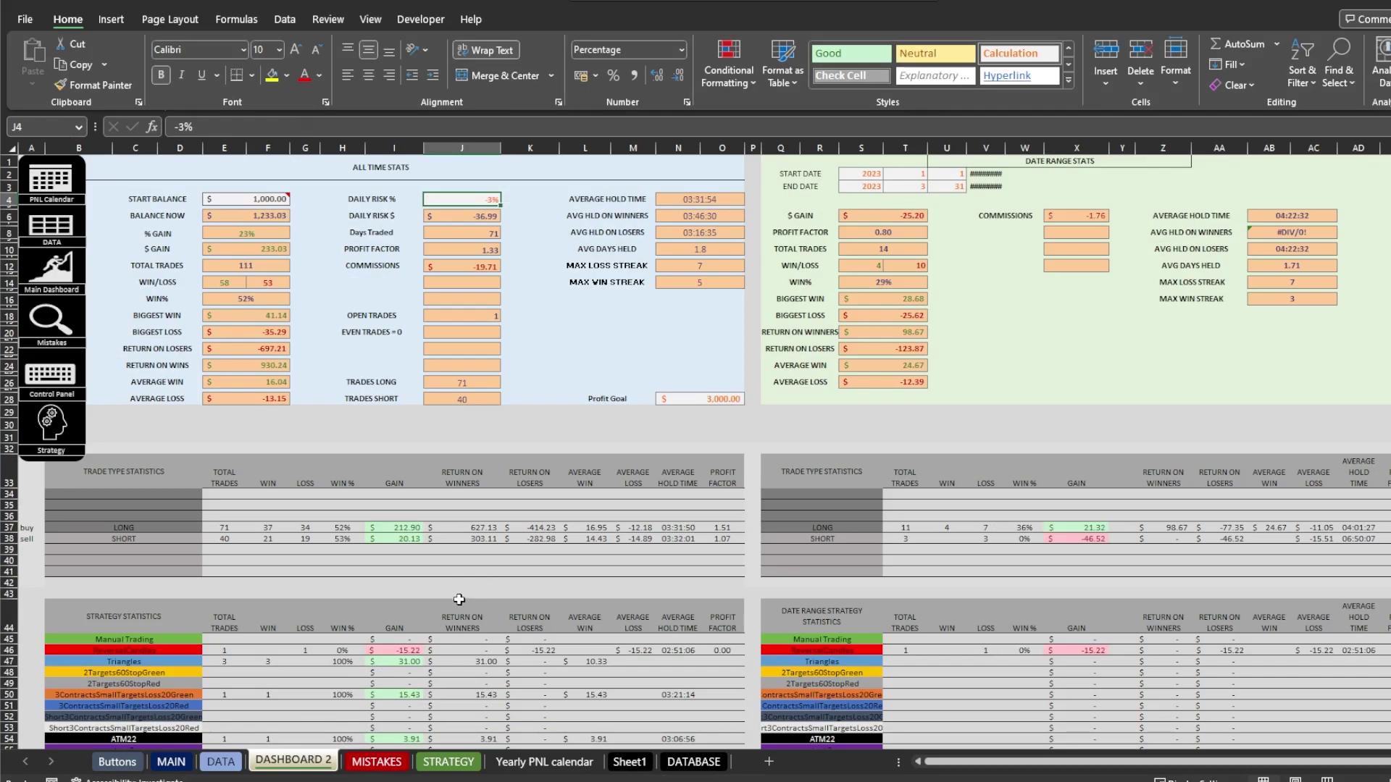
# - Review the strategy, inner-demon and Main Acc account statistics labels further down DASHBOARD 2
pyautogui.scroll(-11, 230, 323)
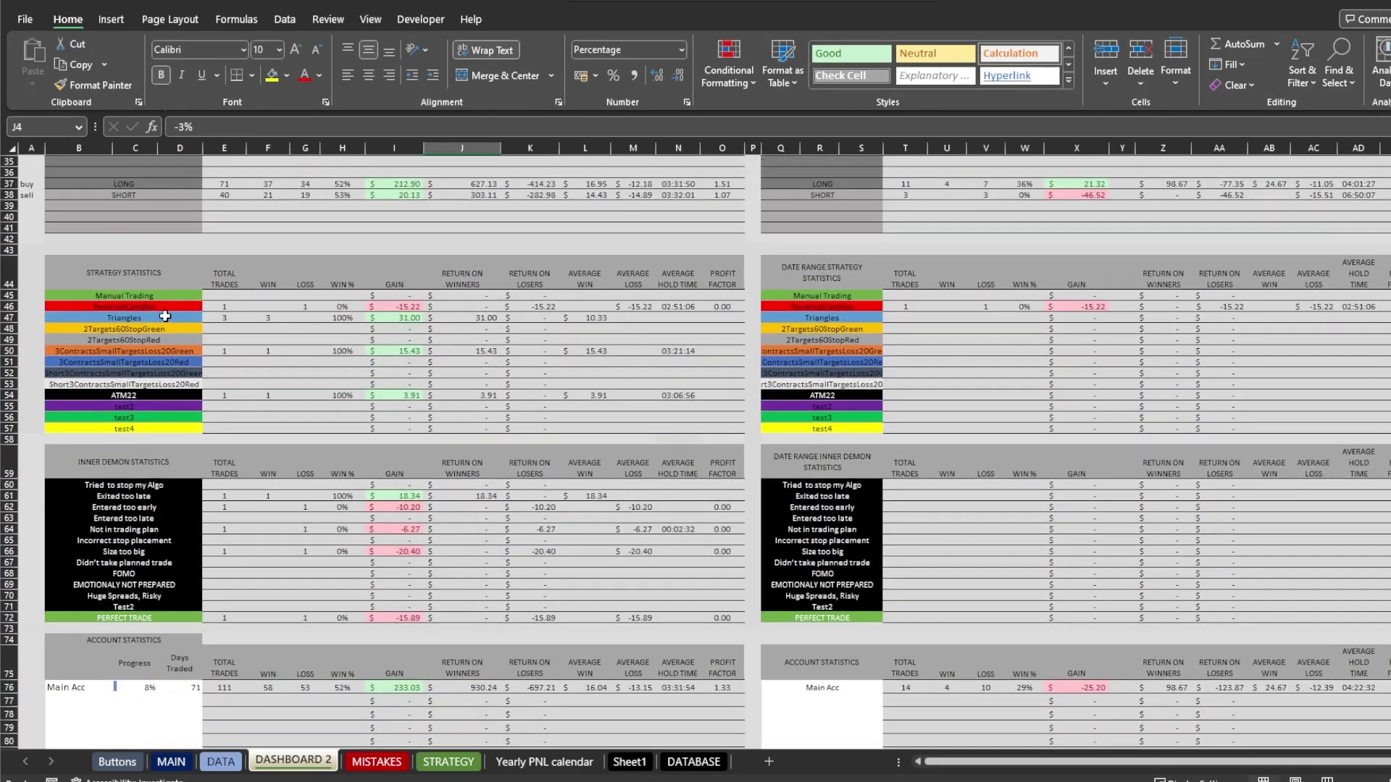
pyautogui.click(144, 296)
pyautogui.moveTo(145, 298); pyautogui.dragTo(128, 615)
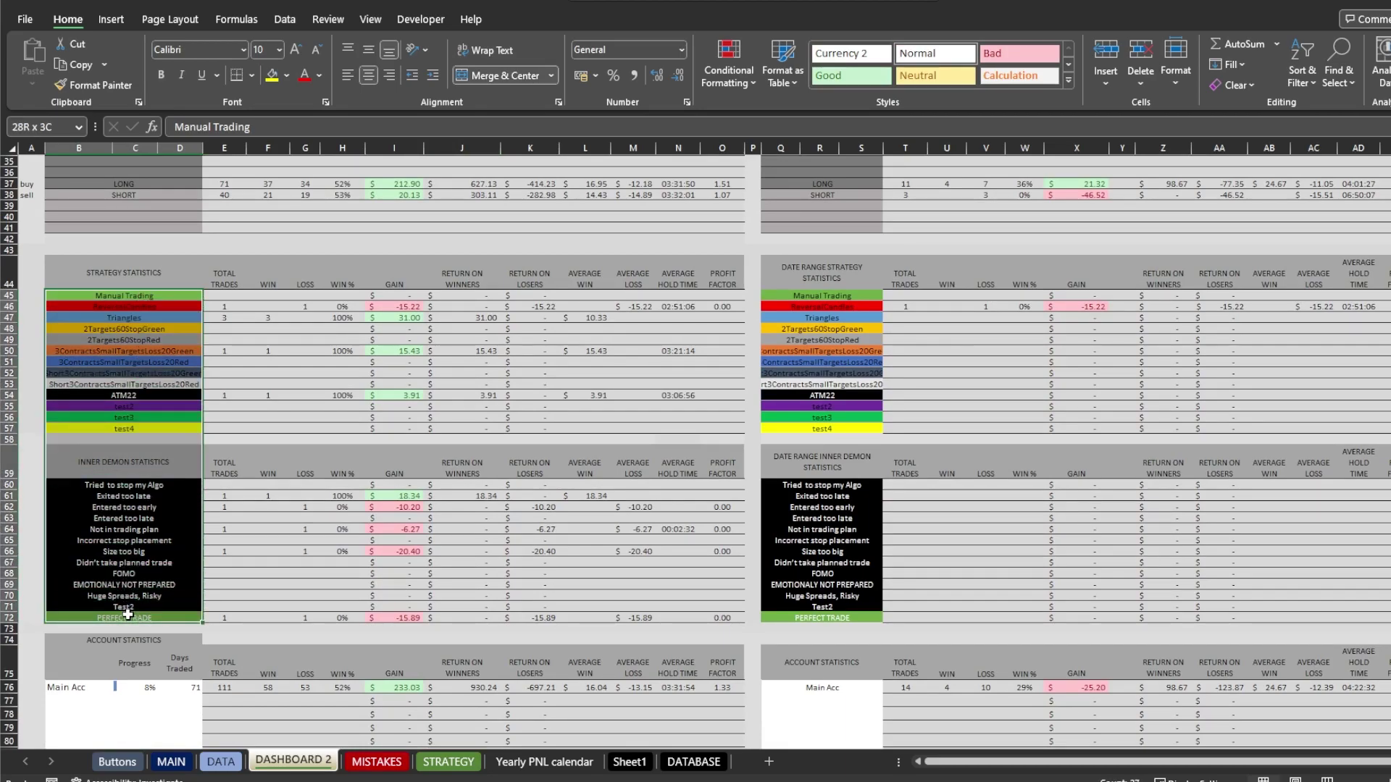
pyautogui.click(152, 439)
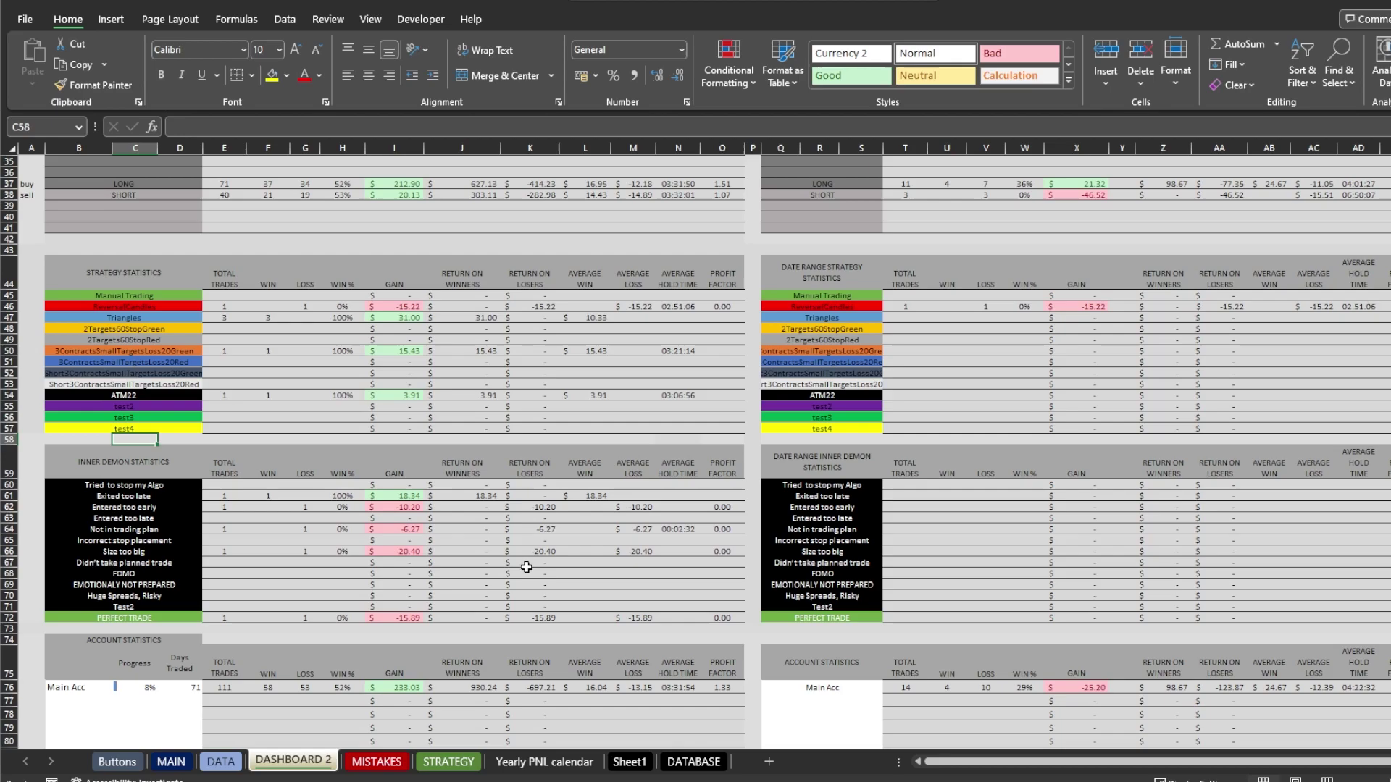
pyautogui.click(70, 688)
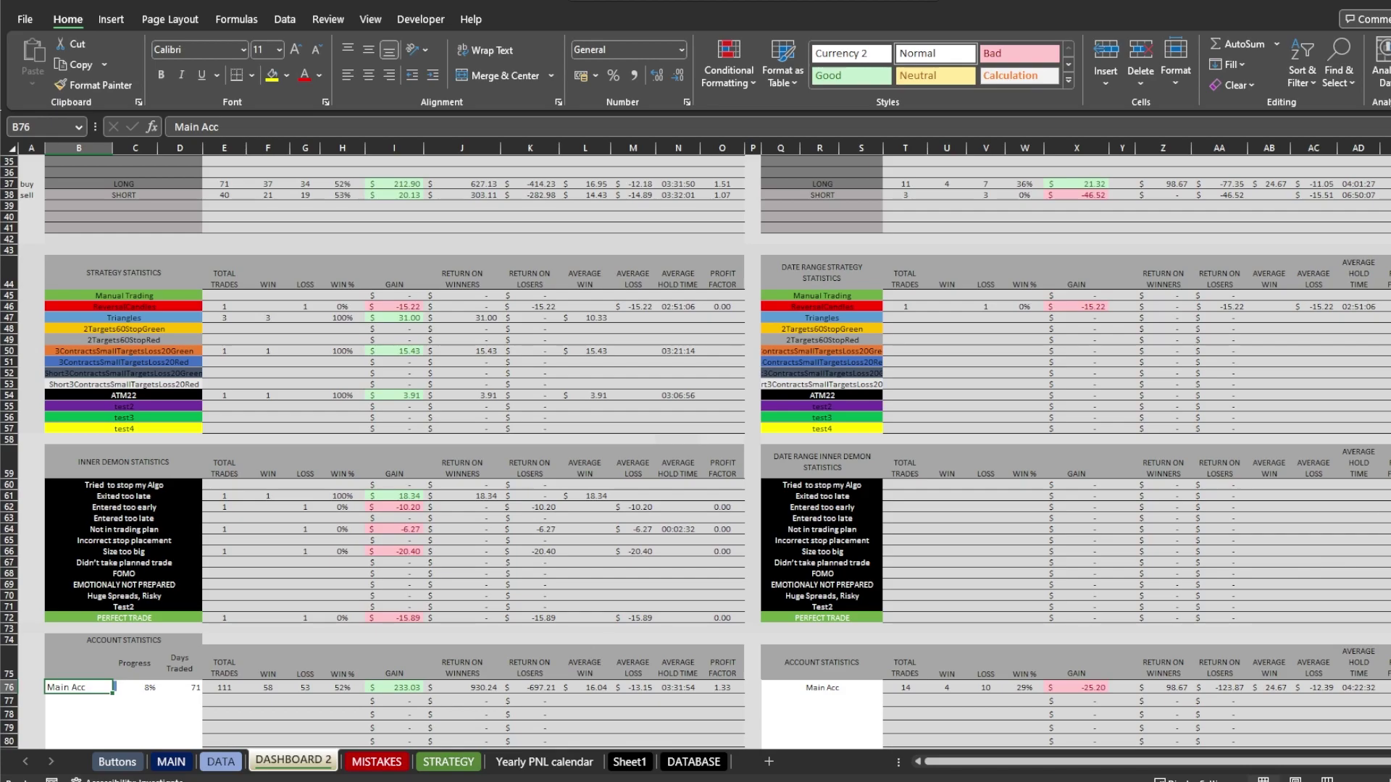
# - Fill 'Main Acc' from E26 down to E32 in the DATA sheet's Account column
pyautogui.click(221, 761)
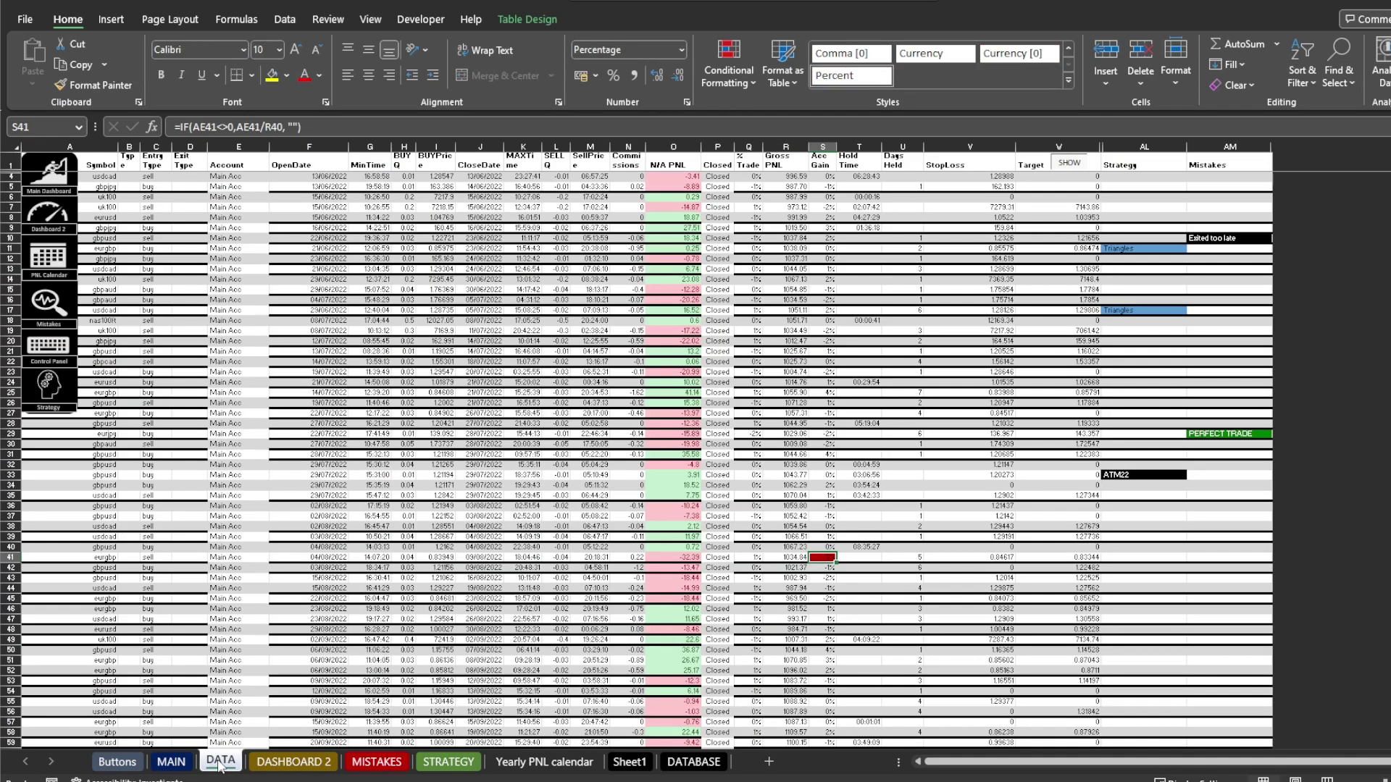
pyautogui.moveTo(240, 190); pyautogui.dragTo(222, 361)
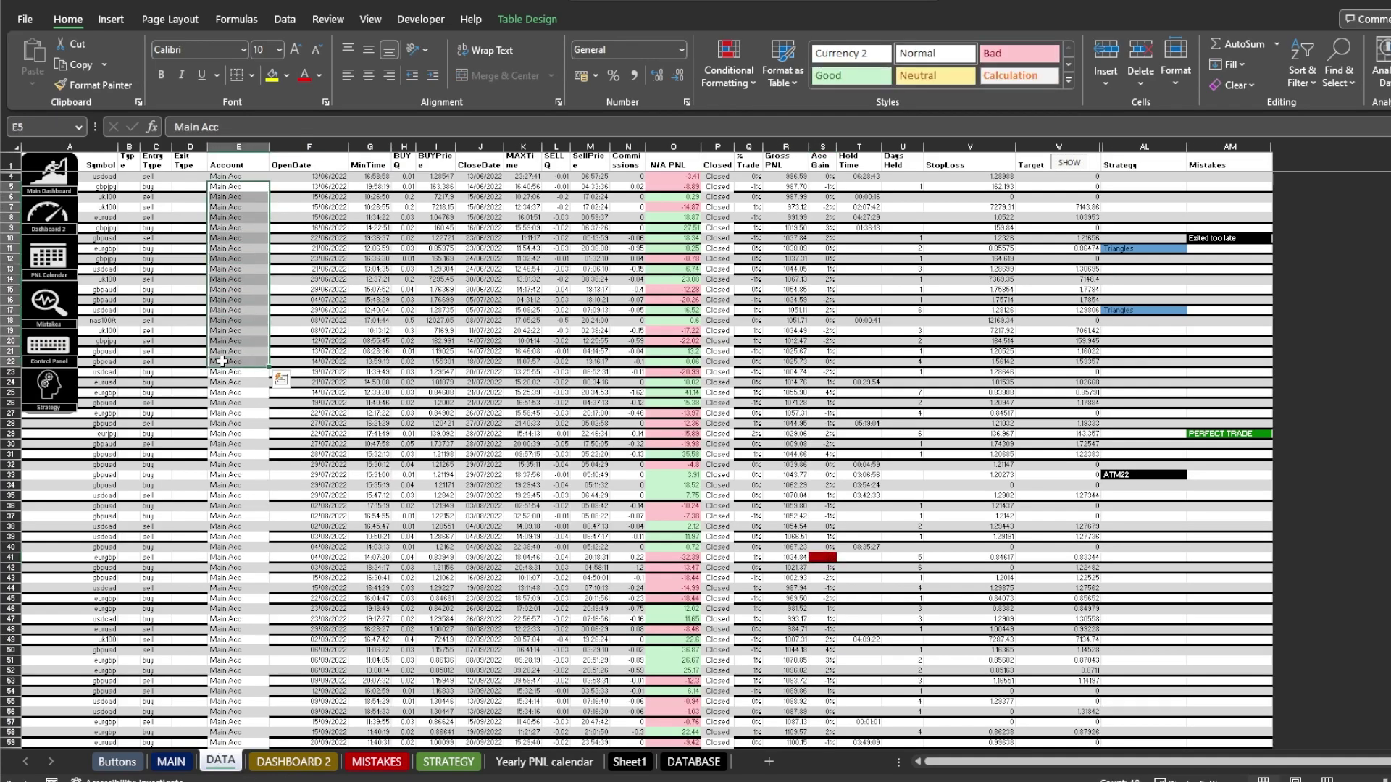
pyautogui.click(225, 403)
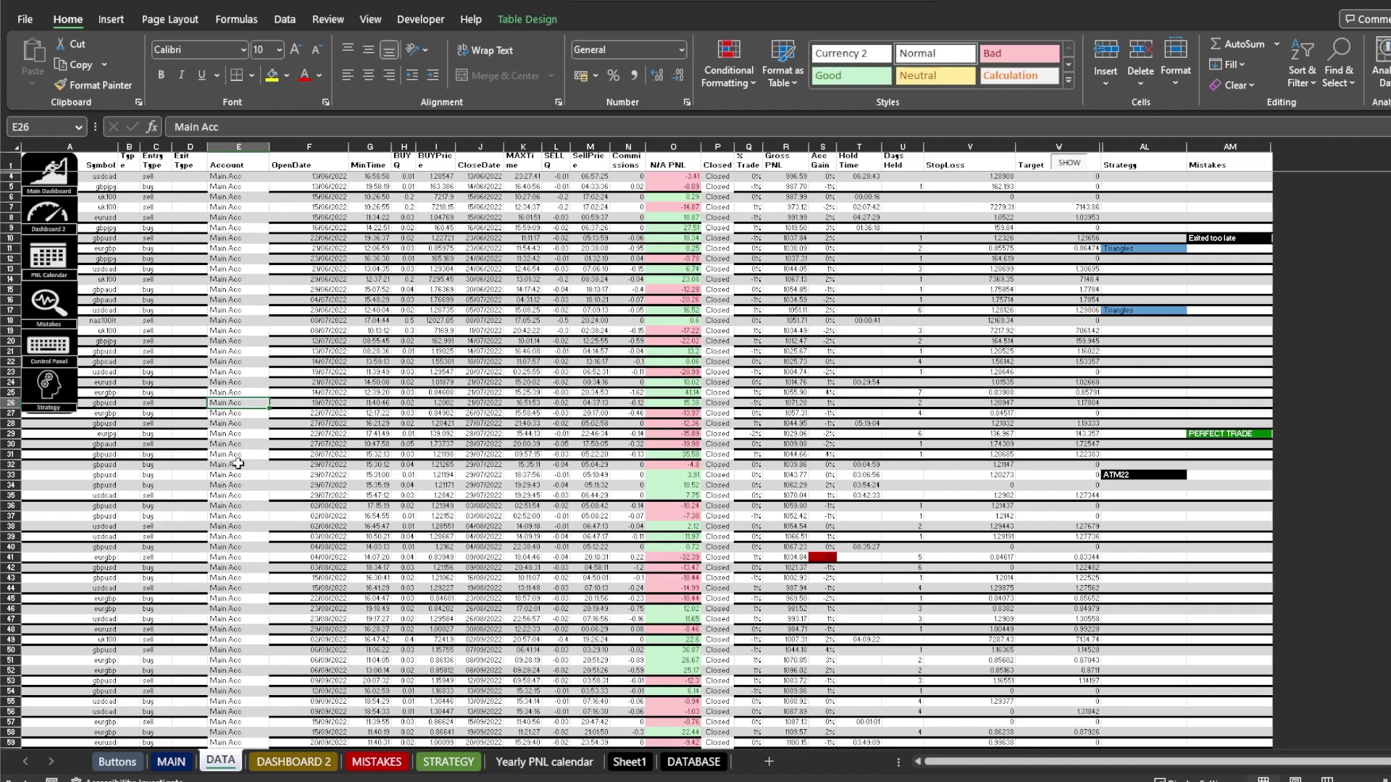
pyautogui.moveTo(268, 408); pyautogui.dragTo(268, 467)
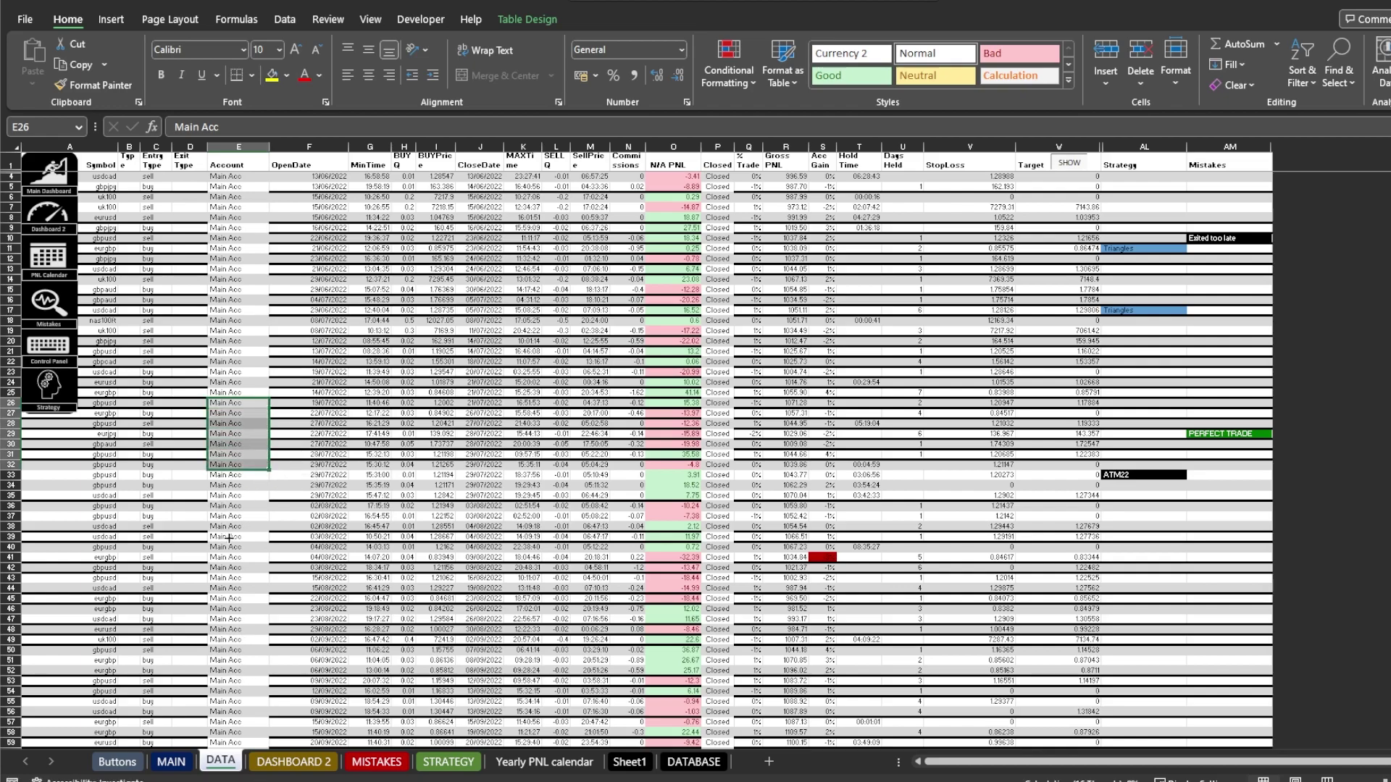
pyautogui.click(243, 538)
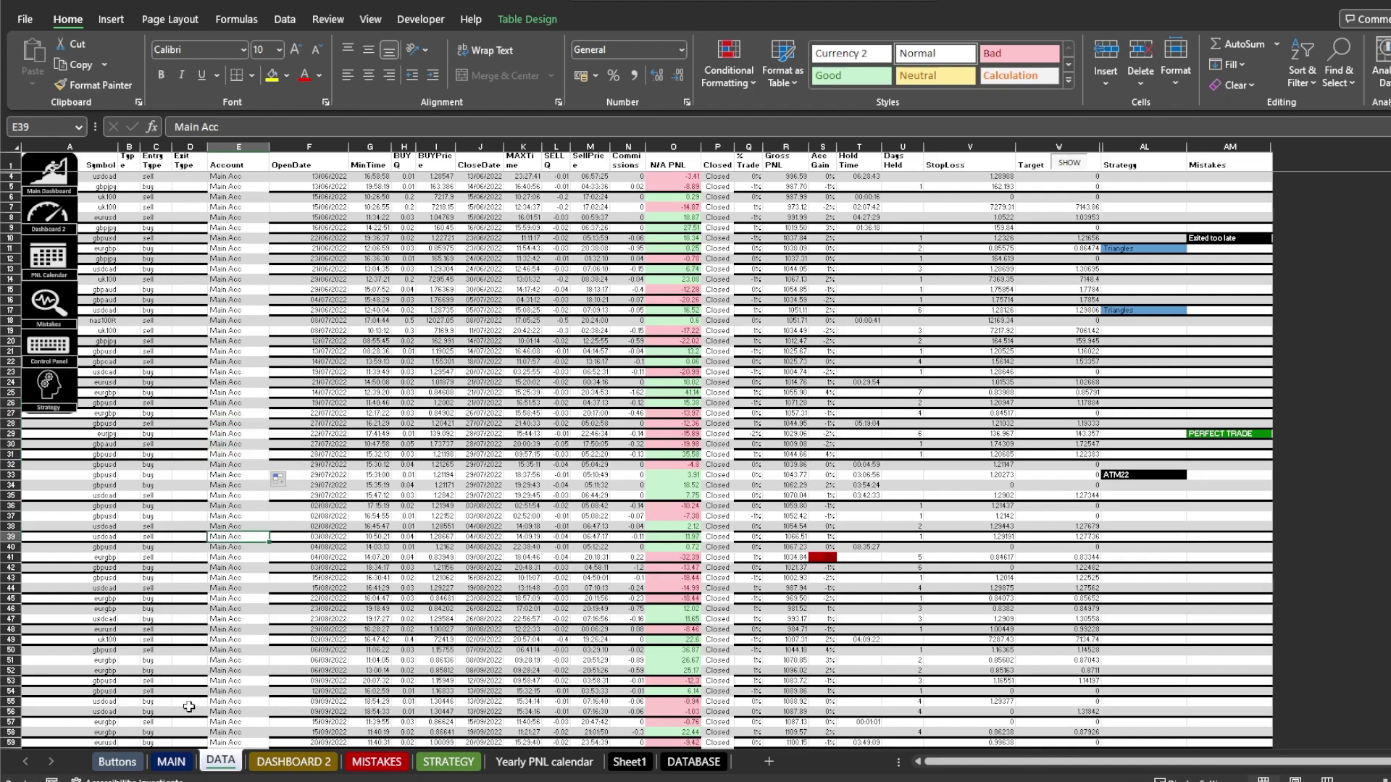
# - On DASHBOARD 2, inspect Main Acc's progress, the 3,000 Profit Goal and the date-range start/end cells
pyautogui.click(270, 761)
pyautogui.click(155, 691)
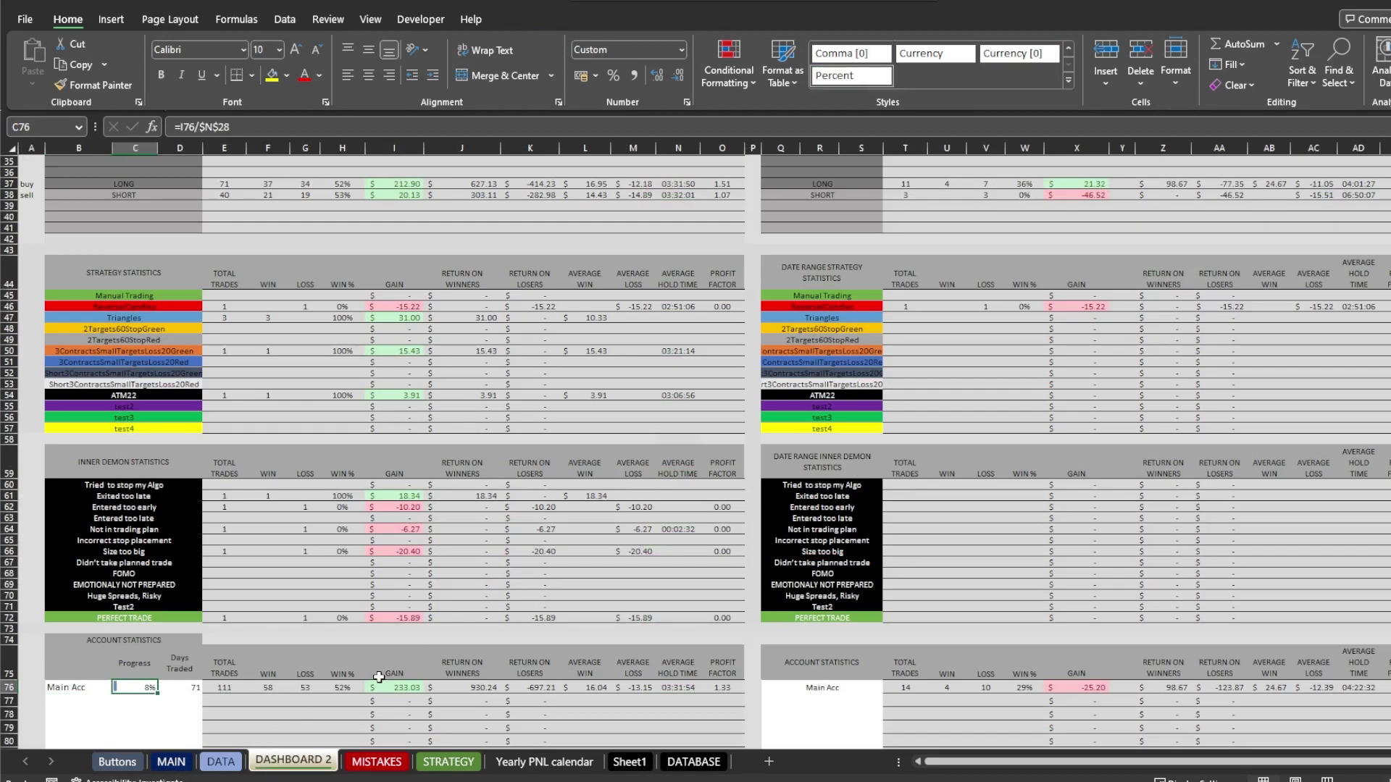
pyautogui.scroll(8, 775, 348)
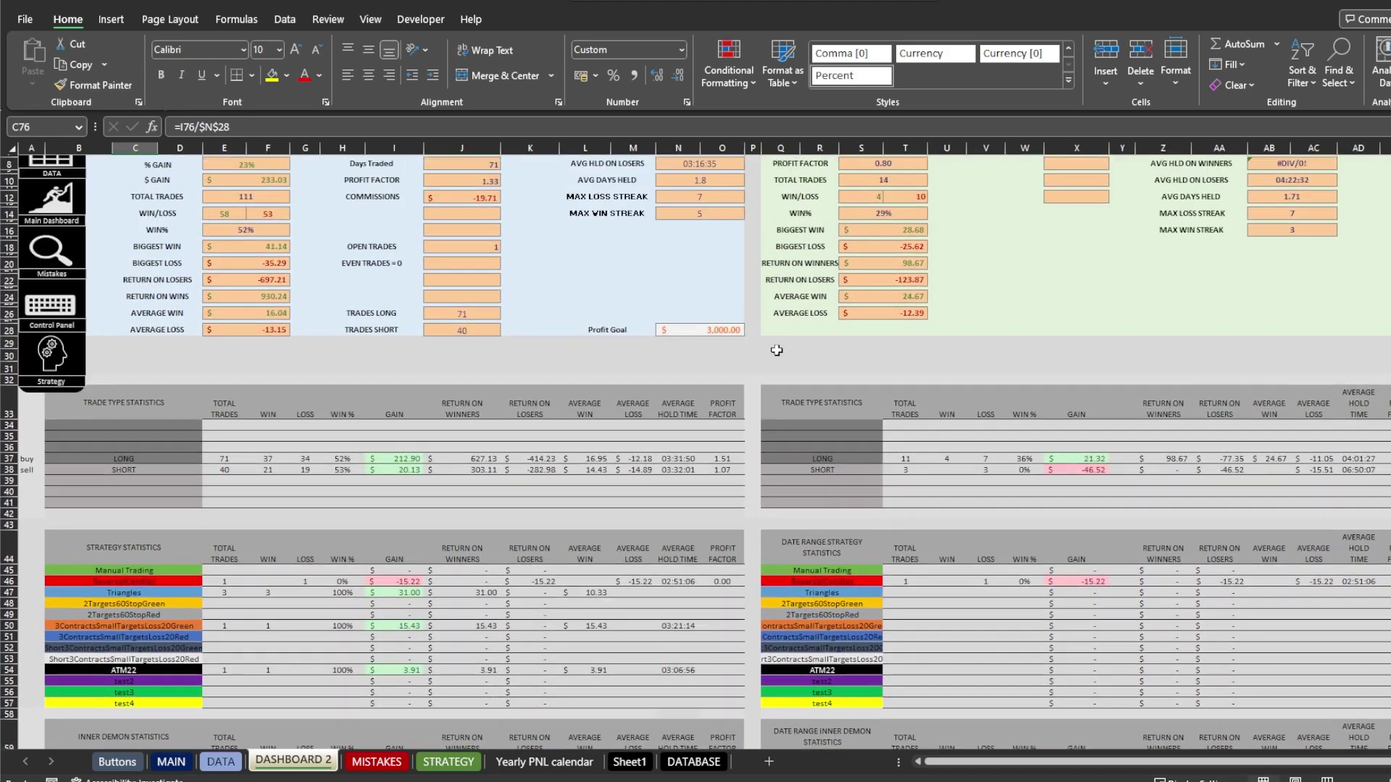
pyautogui.click(702, 332)
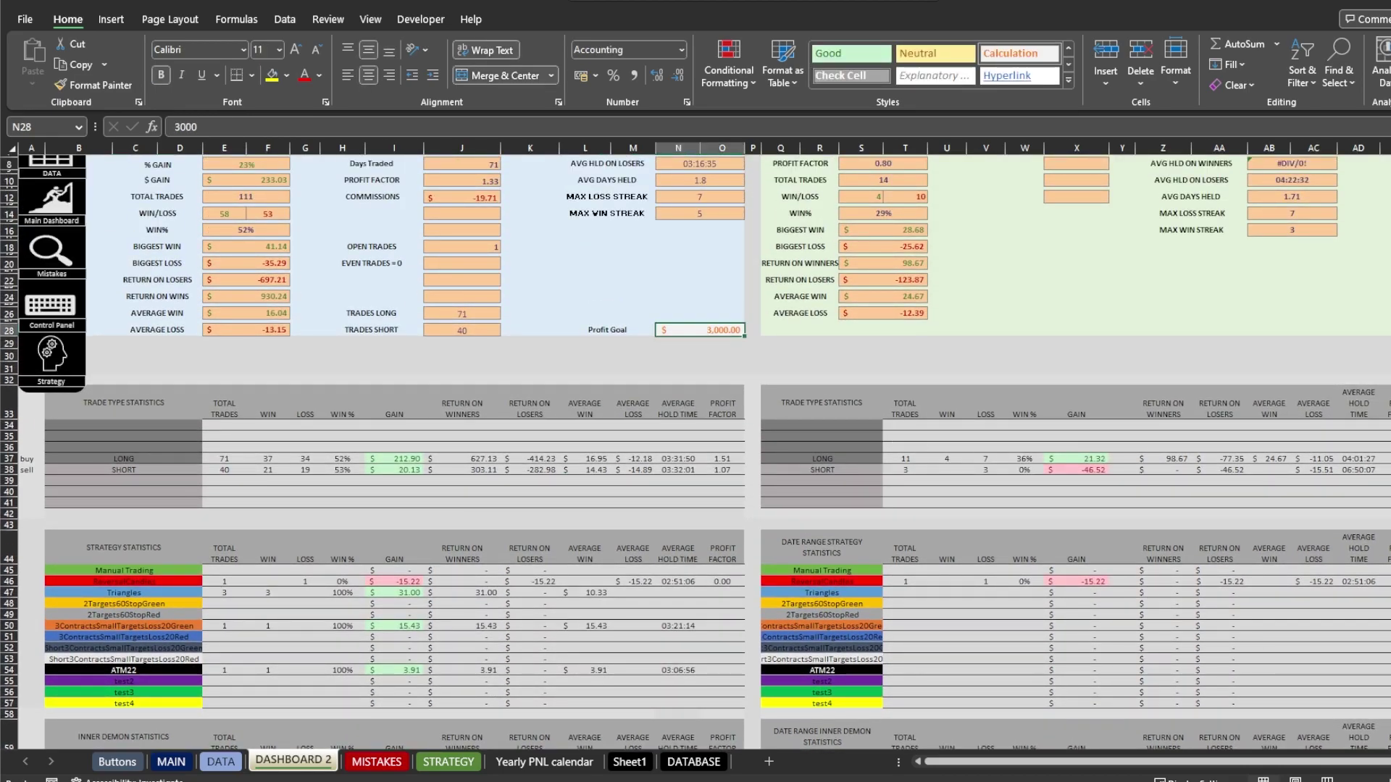
pyautogui.scroll(3, 1106, 237)
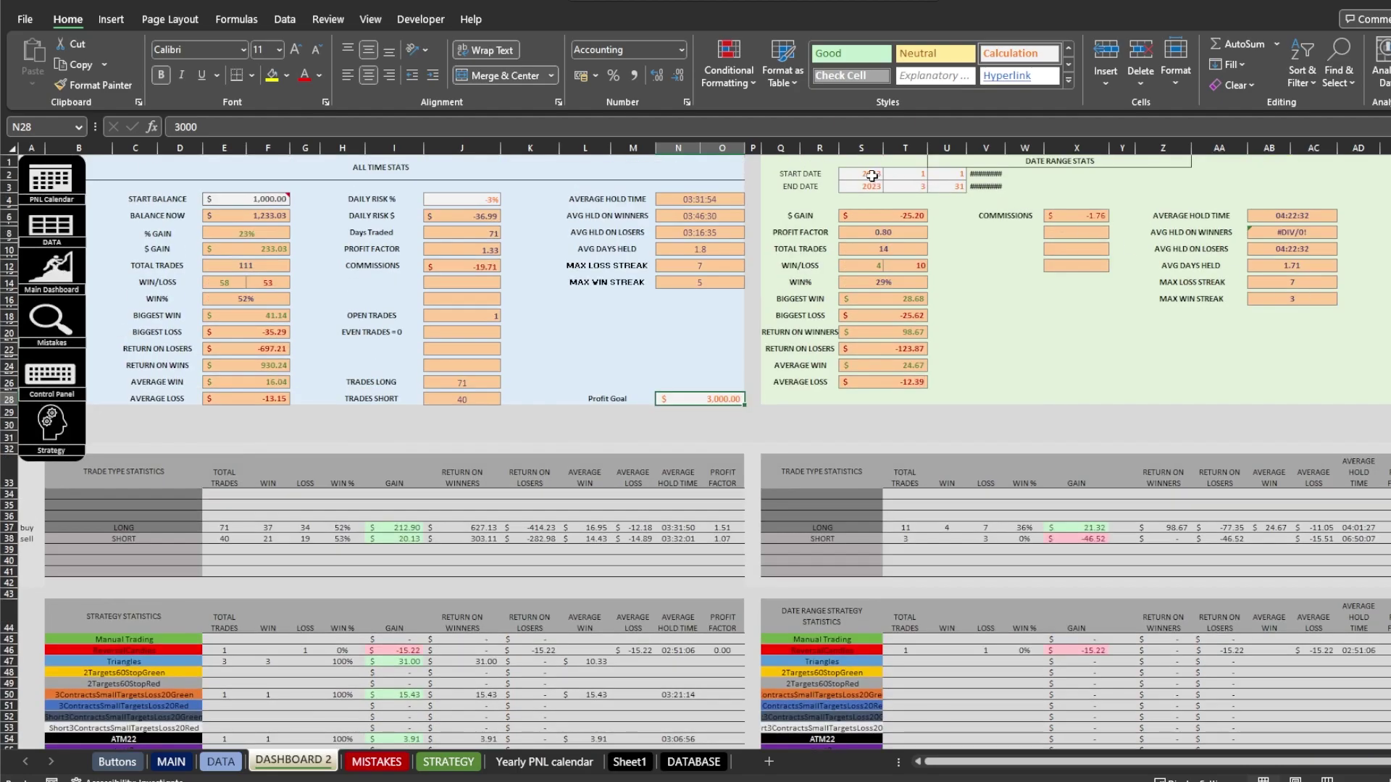
pyautogui.moveTo(872, 176); pyautogui.dragTo(949, 187)
pyautogui.click(956, 257)
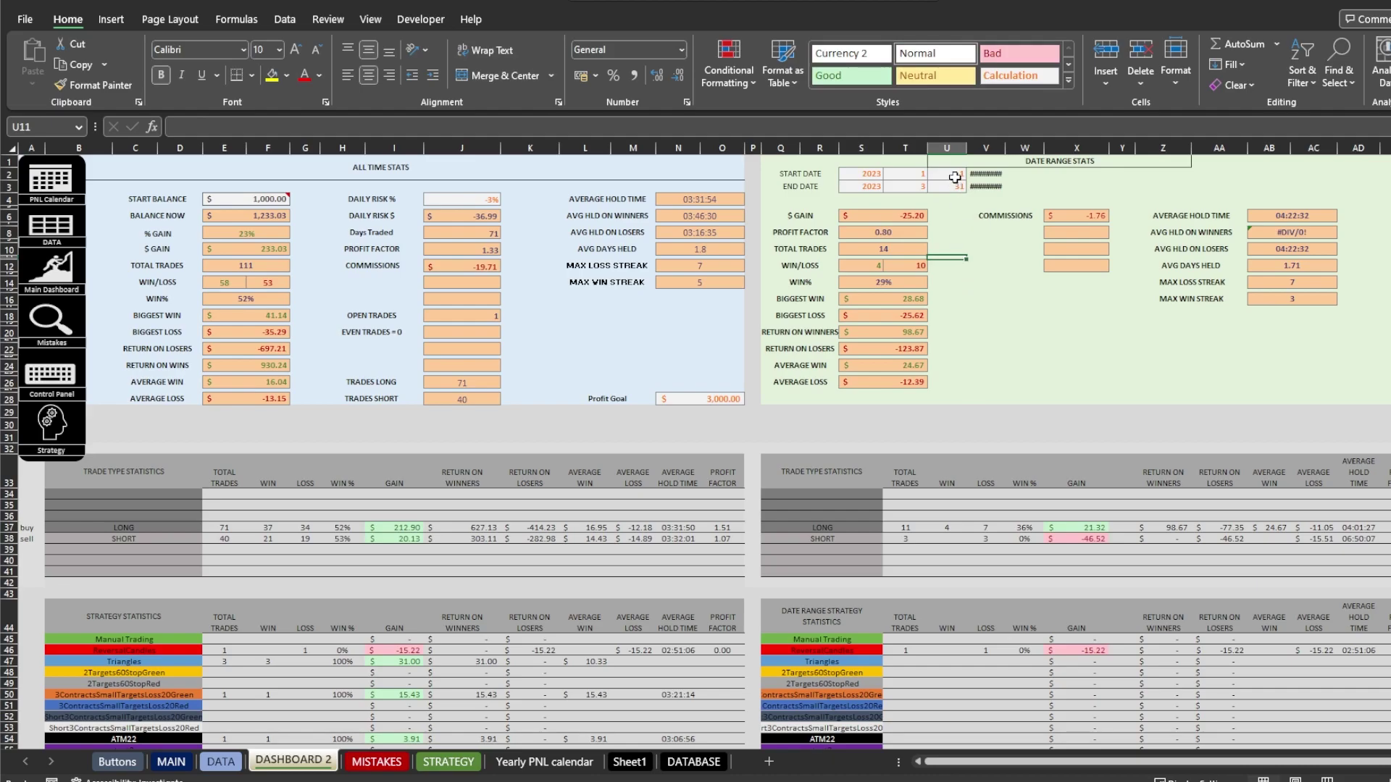
pyautogui.click(956, 175)
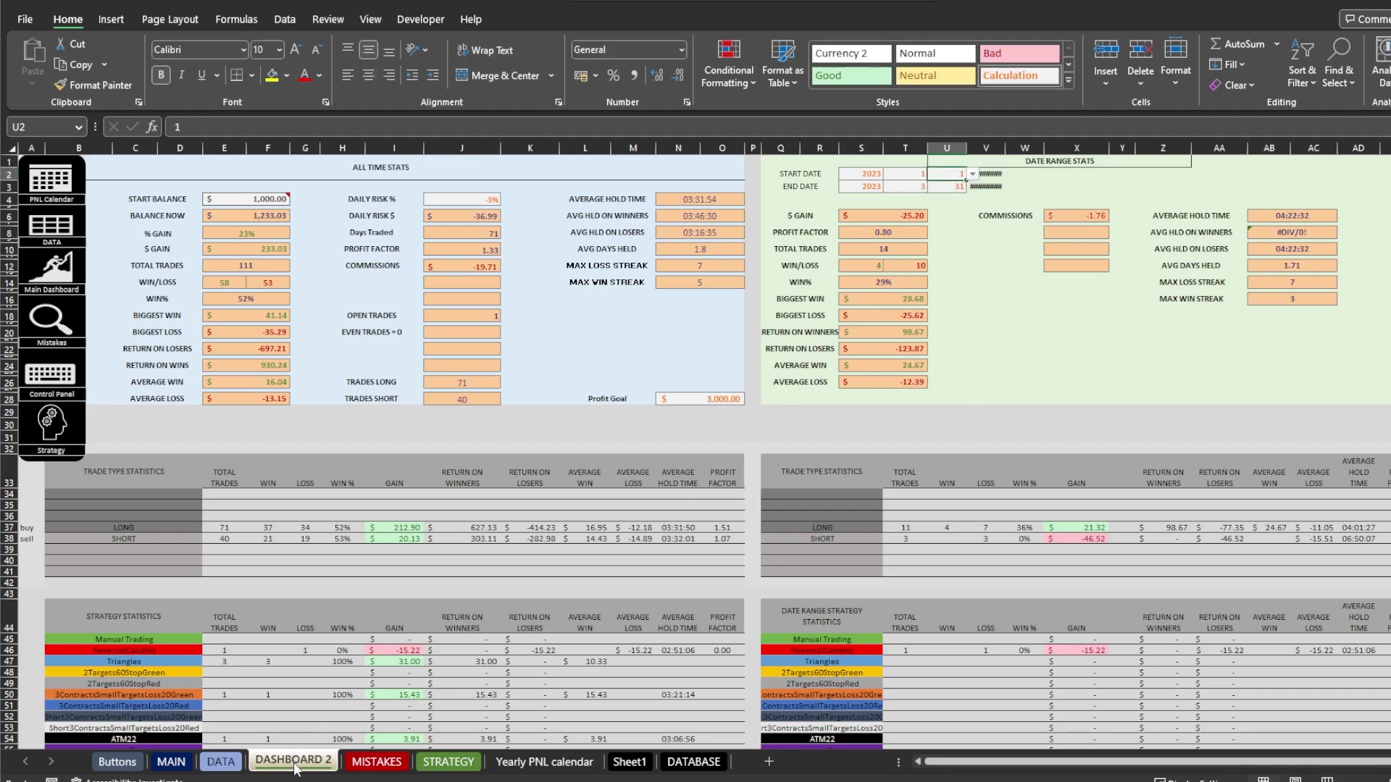
pyautogui.click(373, 762)
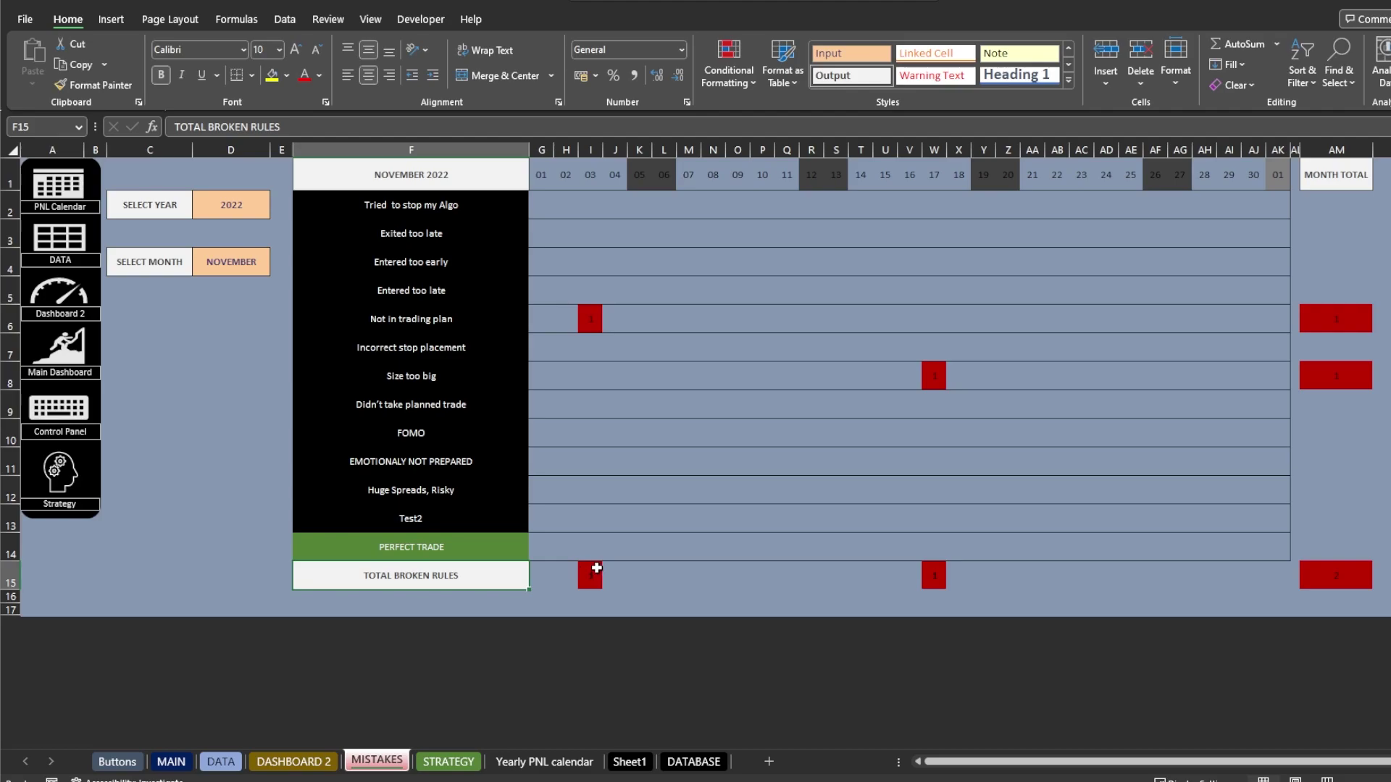
pyautogui.click(452, 546)
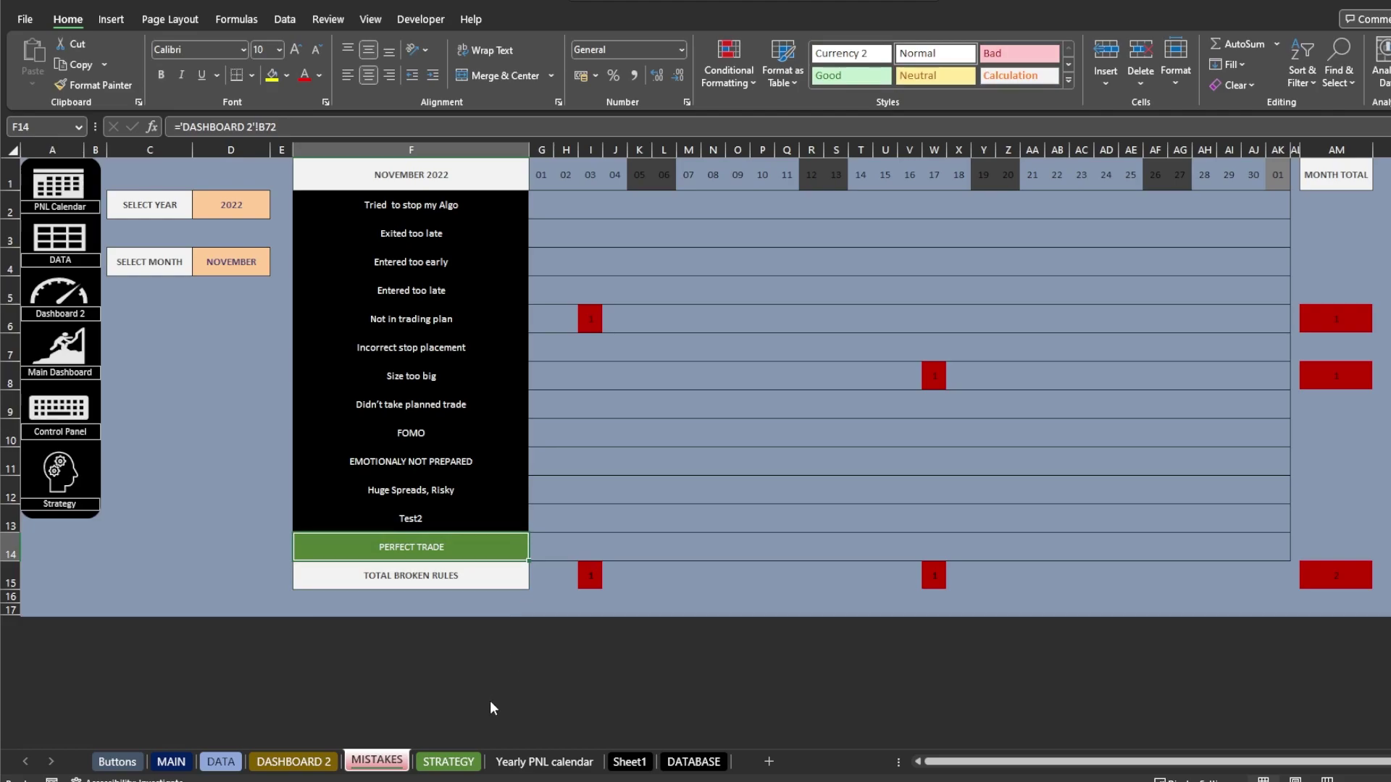
pyautogui.click(315, 761)
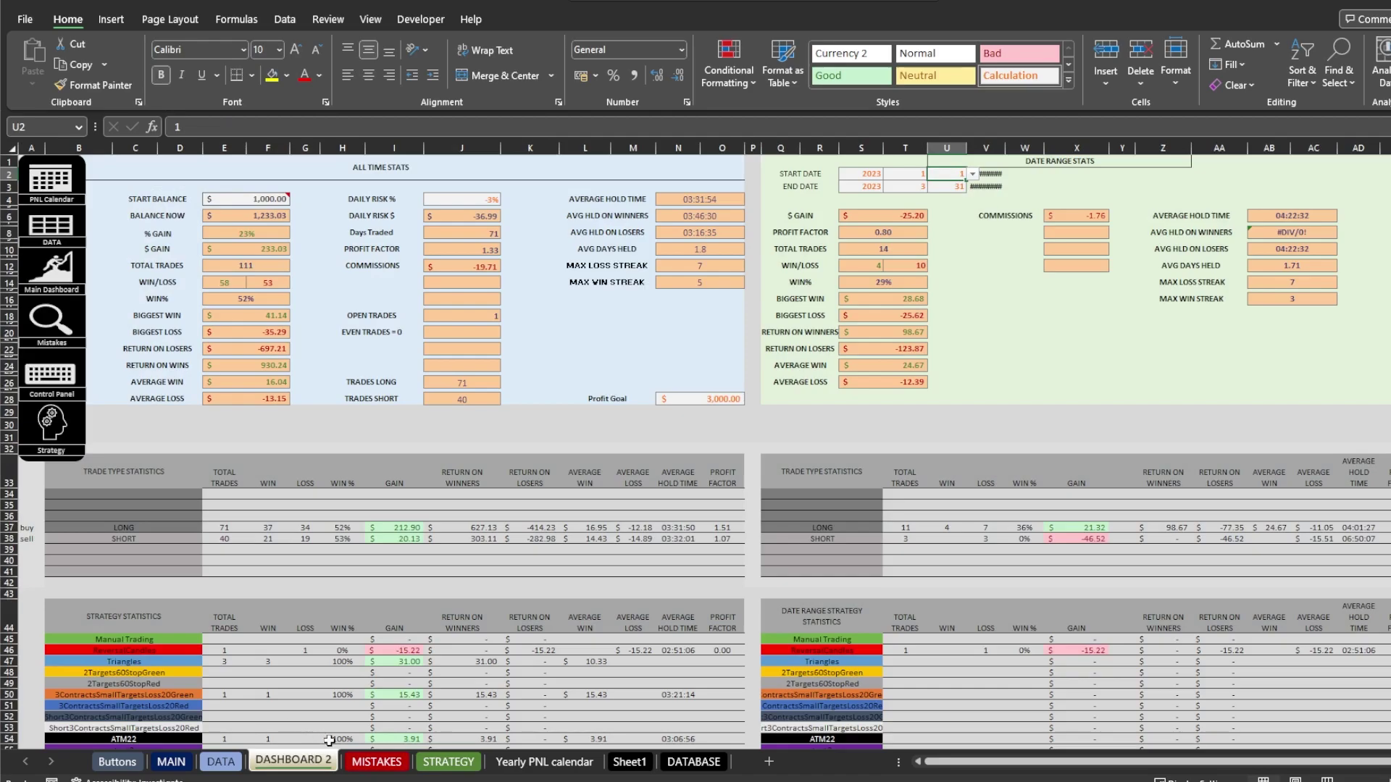
pyautogui.click(377, 761)
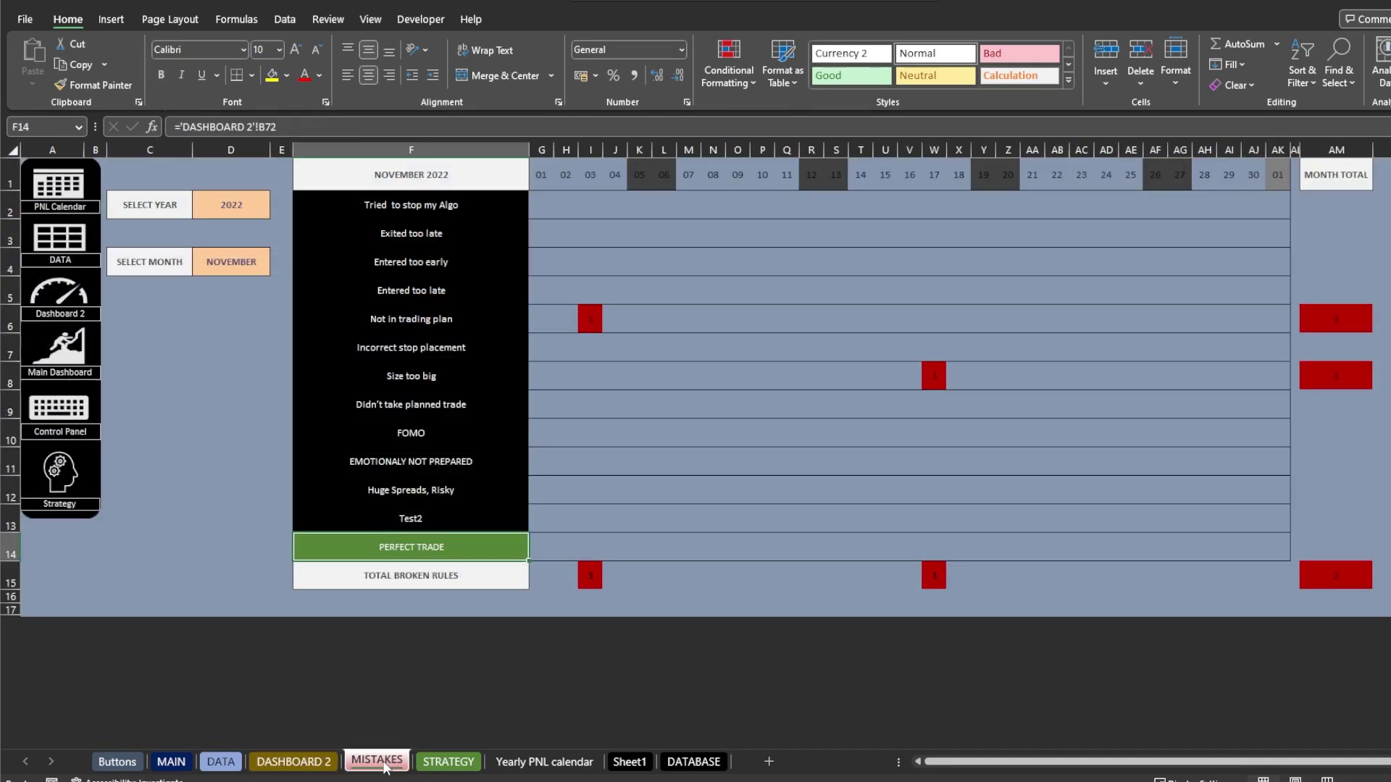
# - Look over the STRATEGY tracker around cell B39, then move on to the 2022 Yearly PNL calendar
pyautogui.click(447, 761)
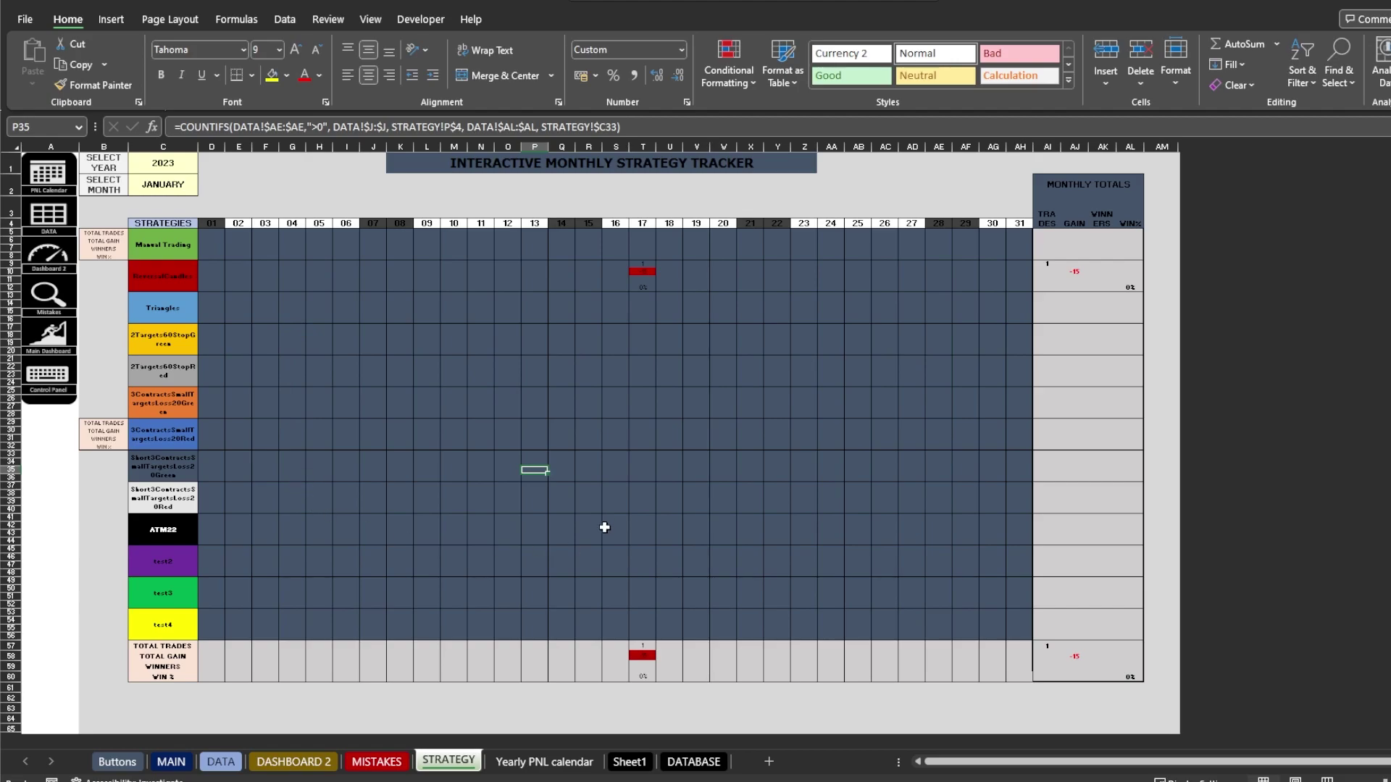
pyautogui.click(106, 448)
pyautogui.click(96, 500)
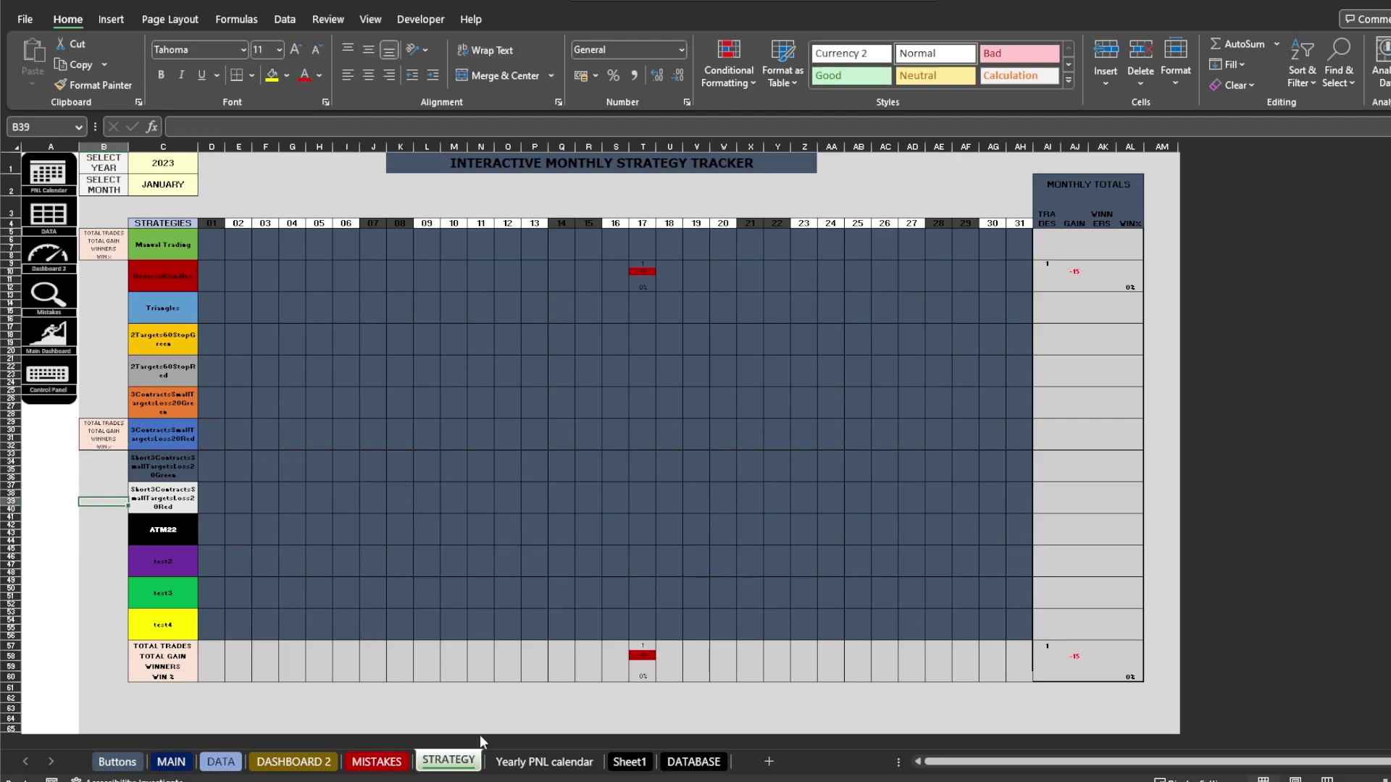
pyautogui.click(525, 762)
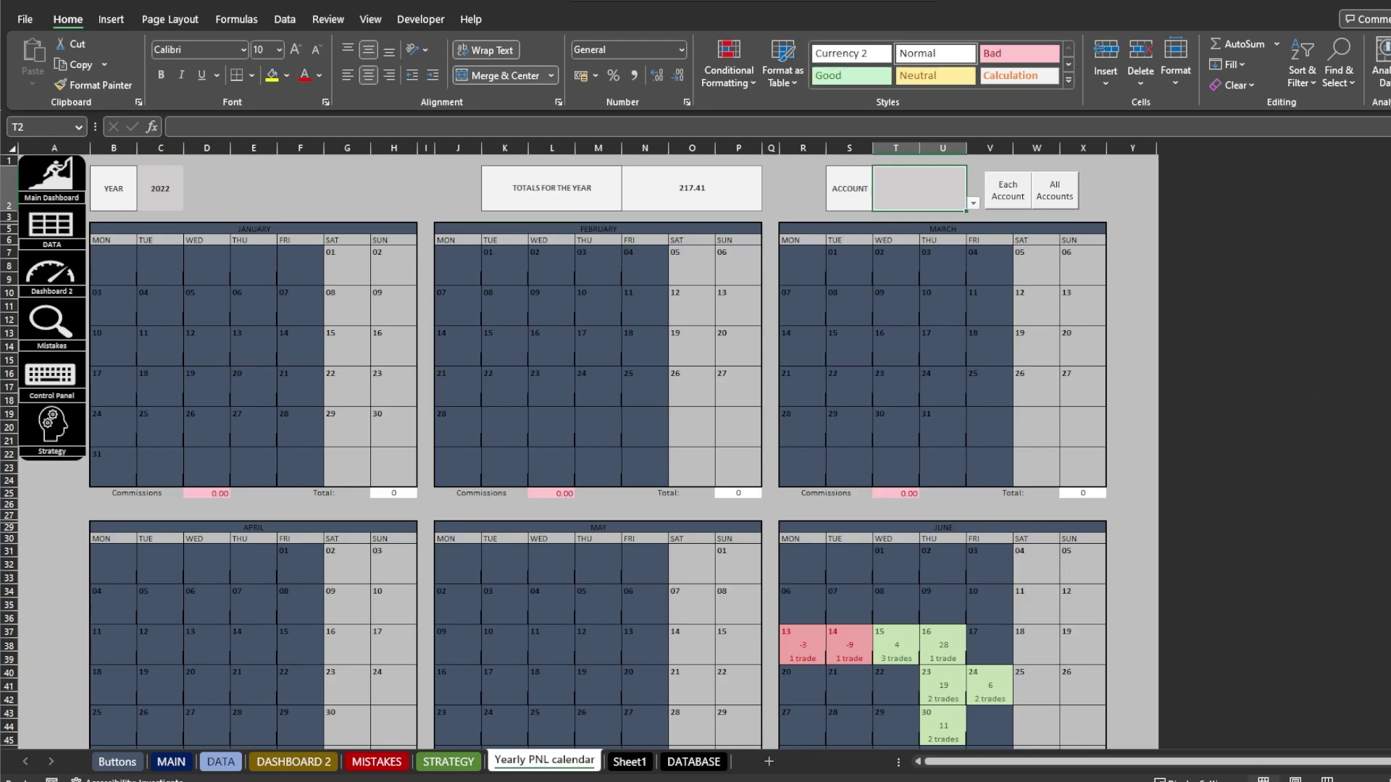
# - Scroll through the 2022 calendar months, then switch to Sheet1's raw eurcad/gbpusd trade export
pyautogui.scroll(-10, 579, 449)
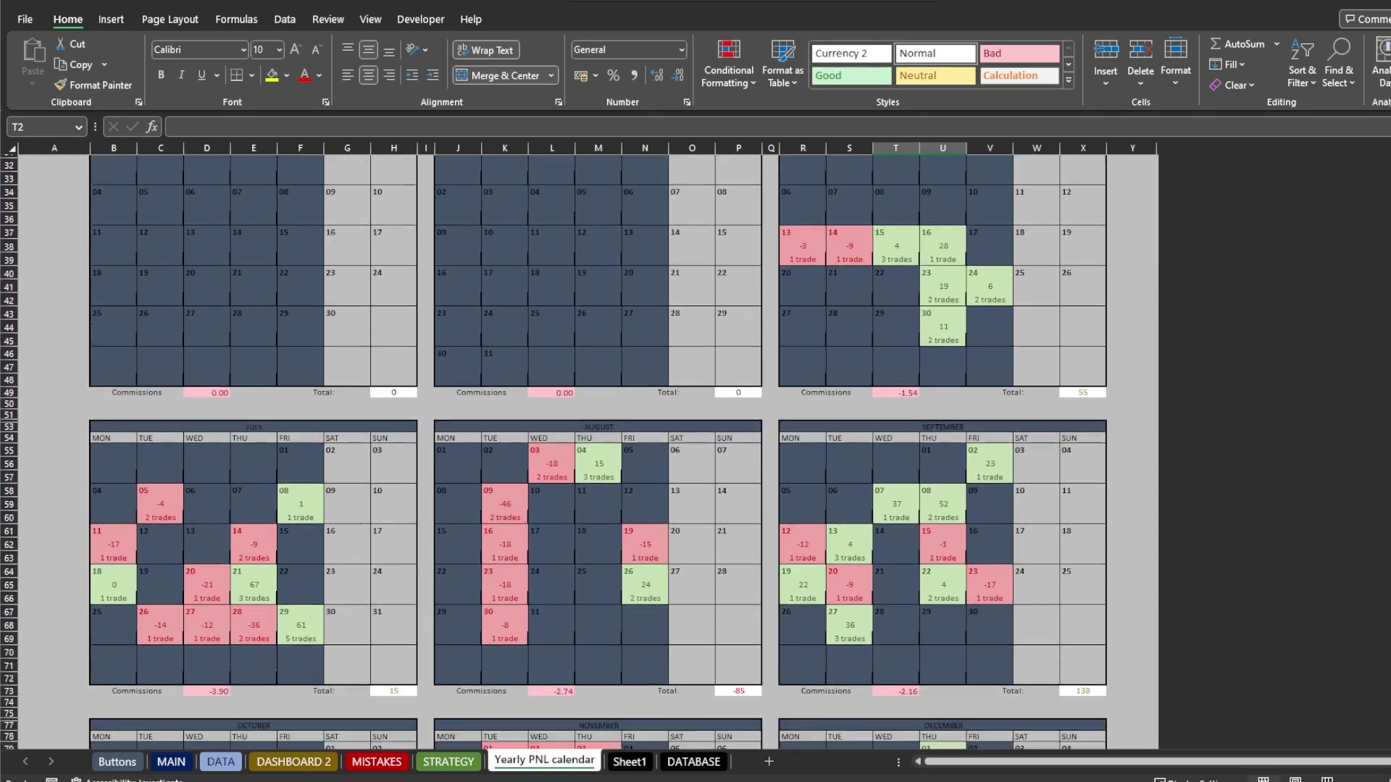
pyautogui.scroll(-1, 580, 449)
pyautogui.scroll(11, 579, 449)
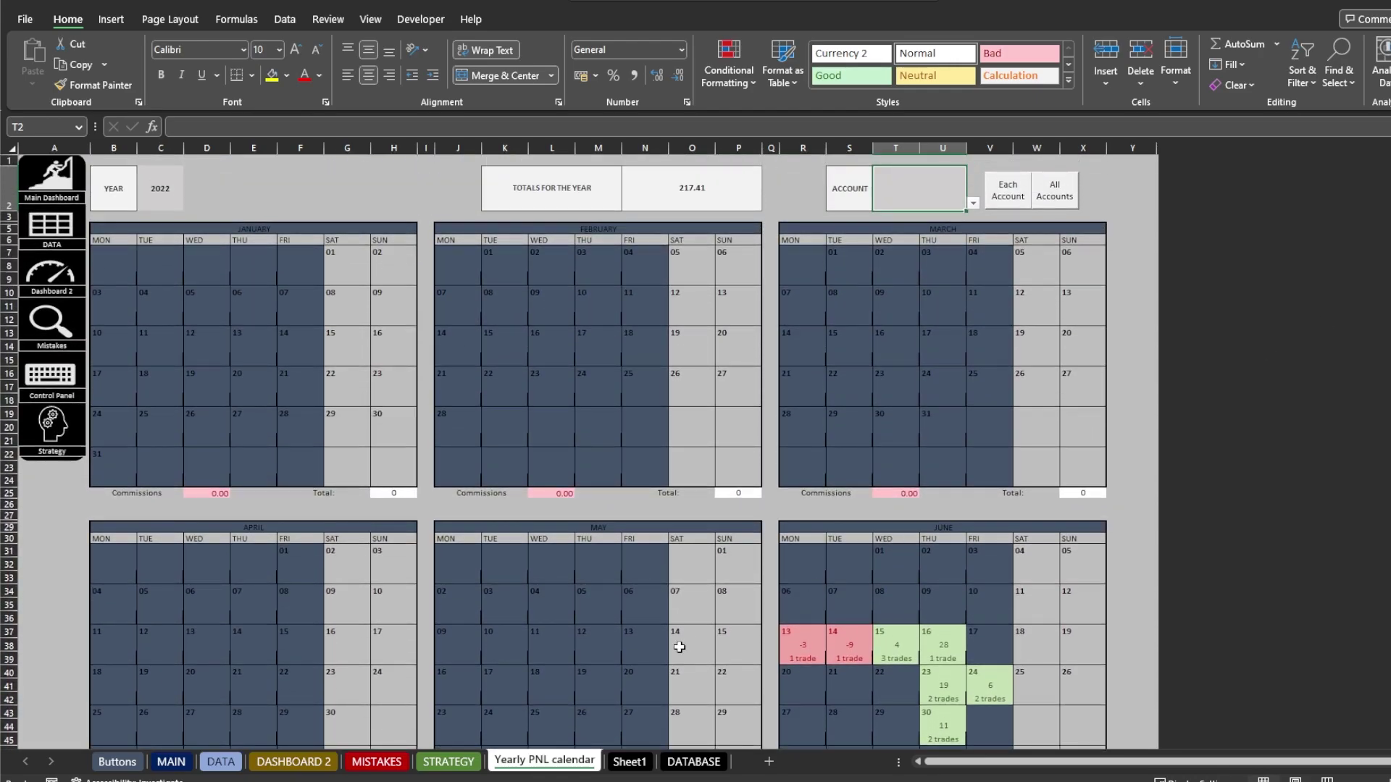
pyautogui.click(632, 762)
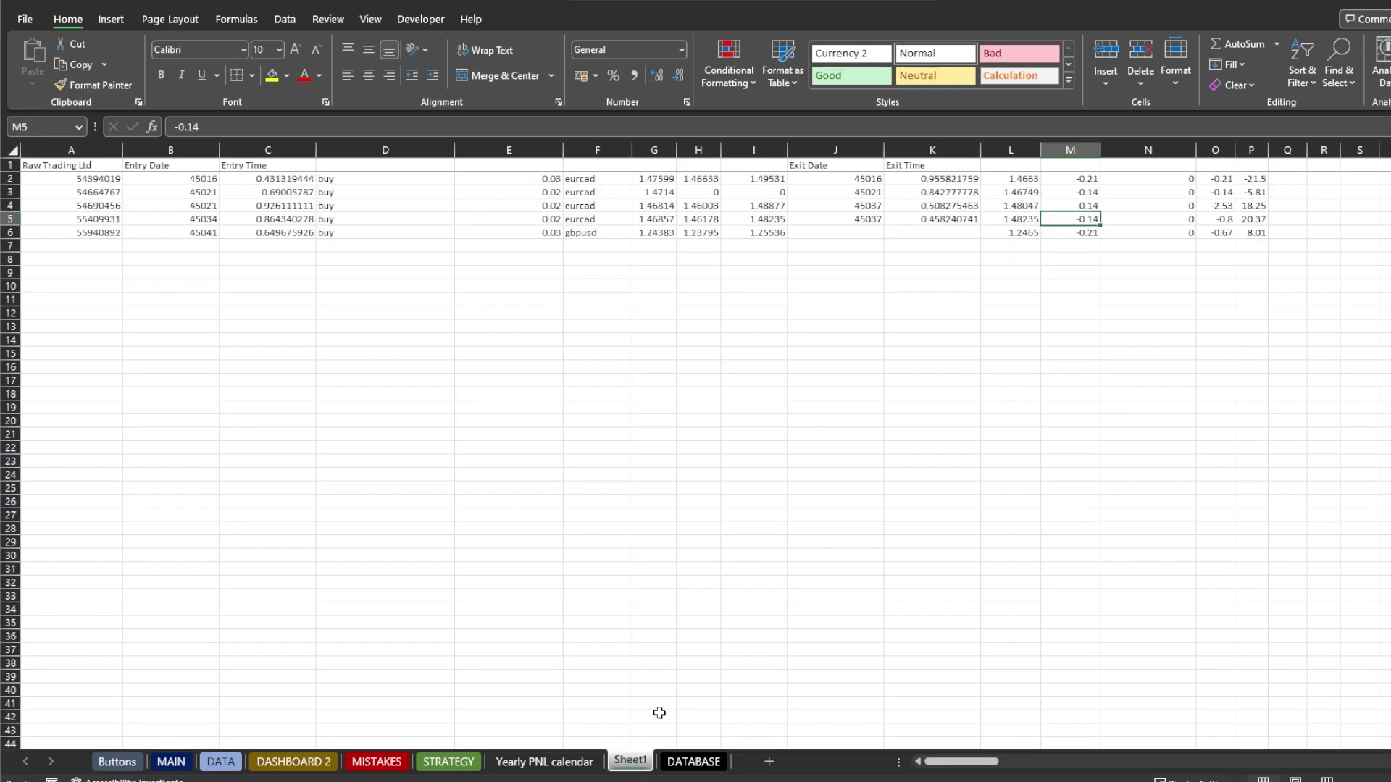
# - Glance at the DATABASE pivot tables, then return to the Buttons sheet
pyautogui.click(690, 762)
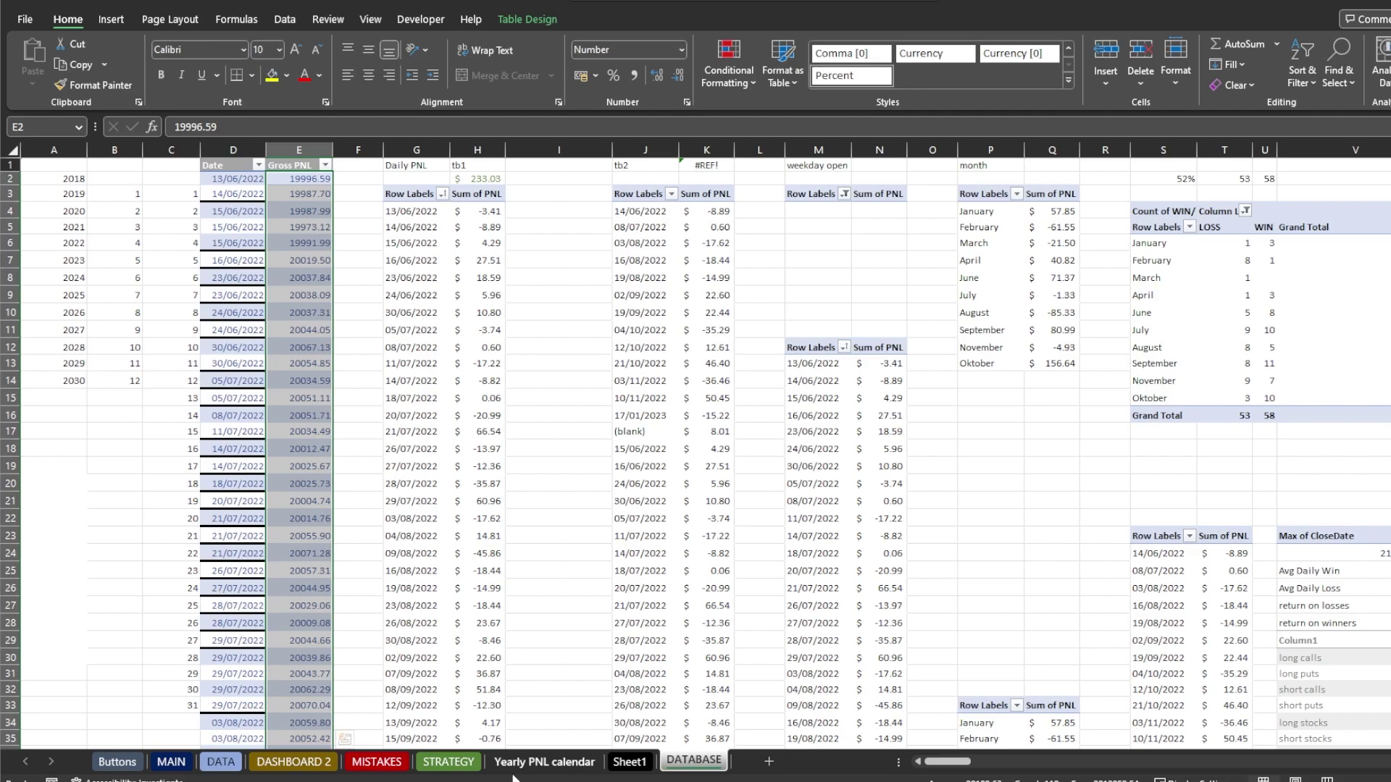
pyautogui.click(113, 765)
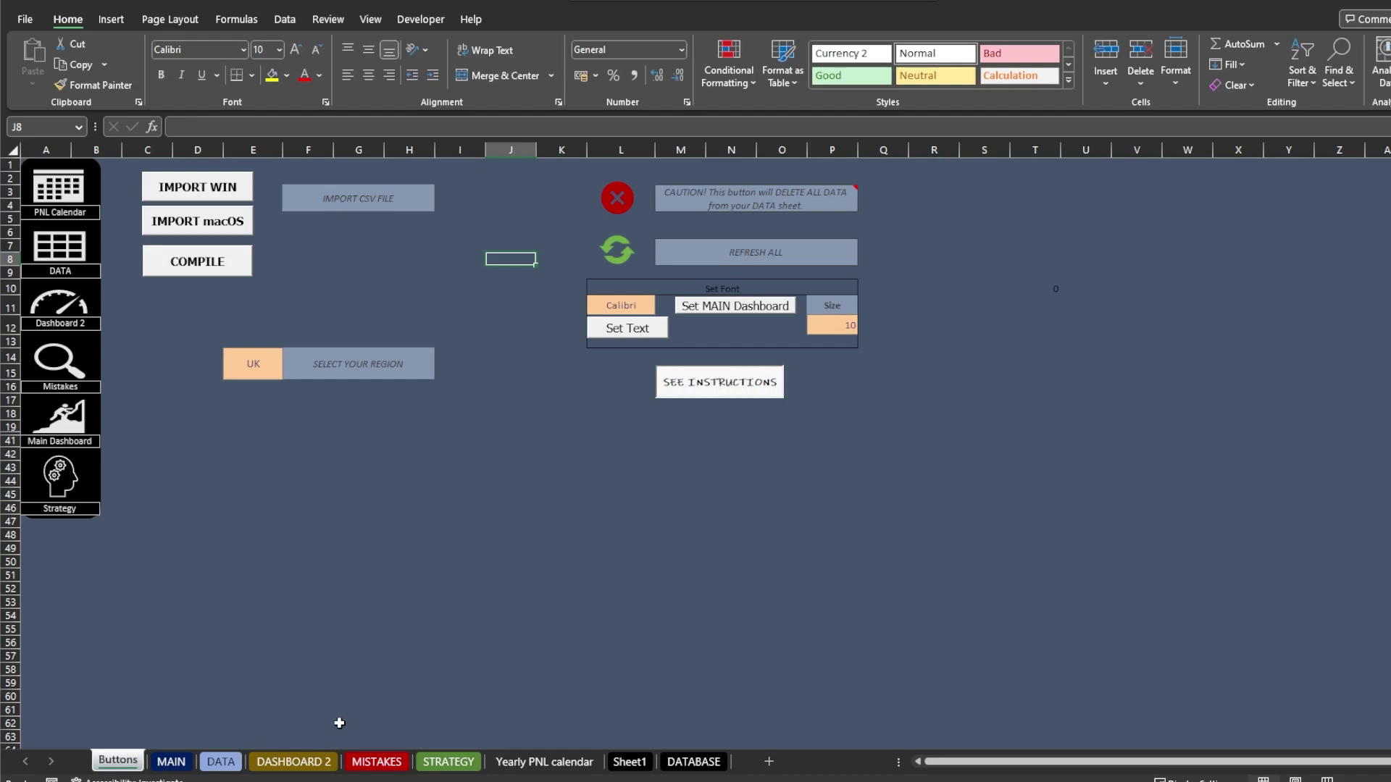
# - Clear every cell on Sheet1 with Ctrl+A and Delete, leaving A1 unpasted, then go back to DATA
pyautogui.click(630, 762)
pyautogui.click(406, 485)
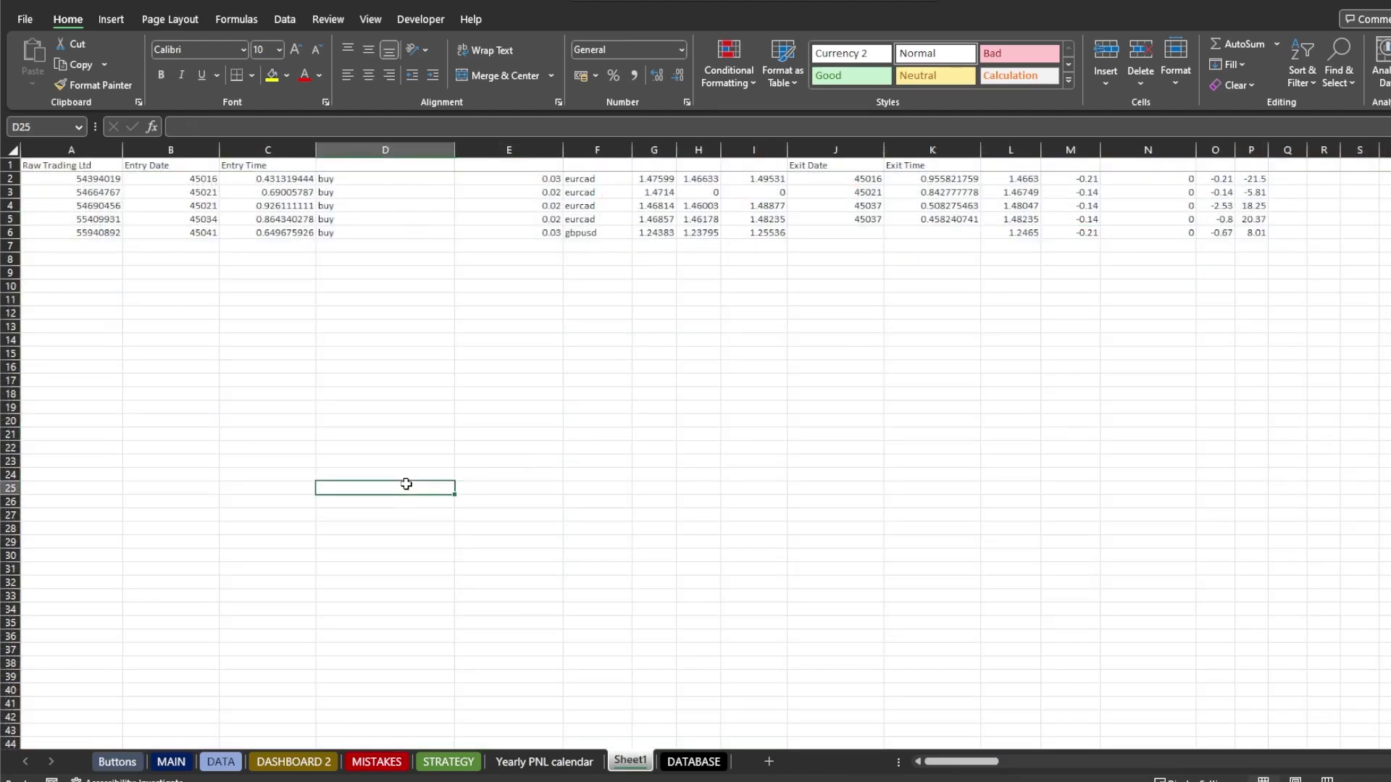
pyautogui.hotkey('ctrl', 'a')
pyautogui.press('Delete')
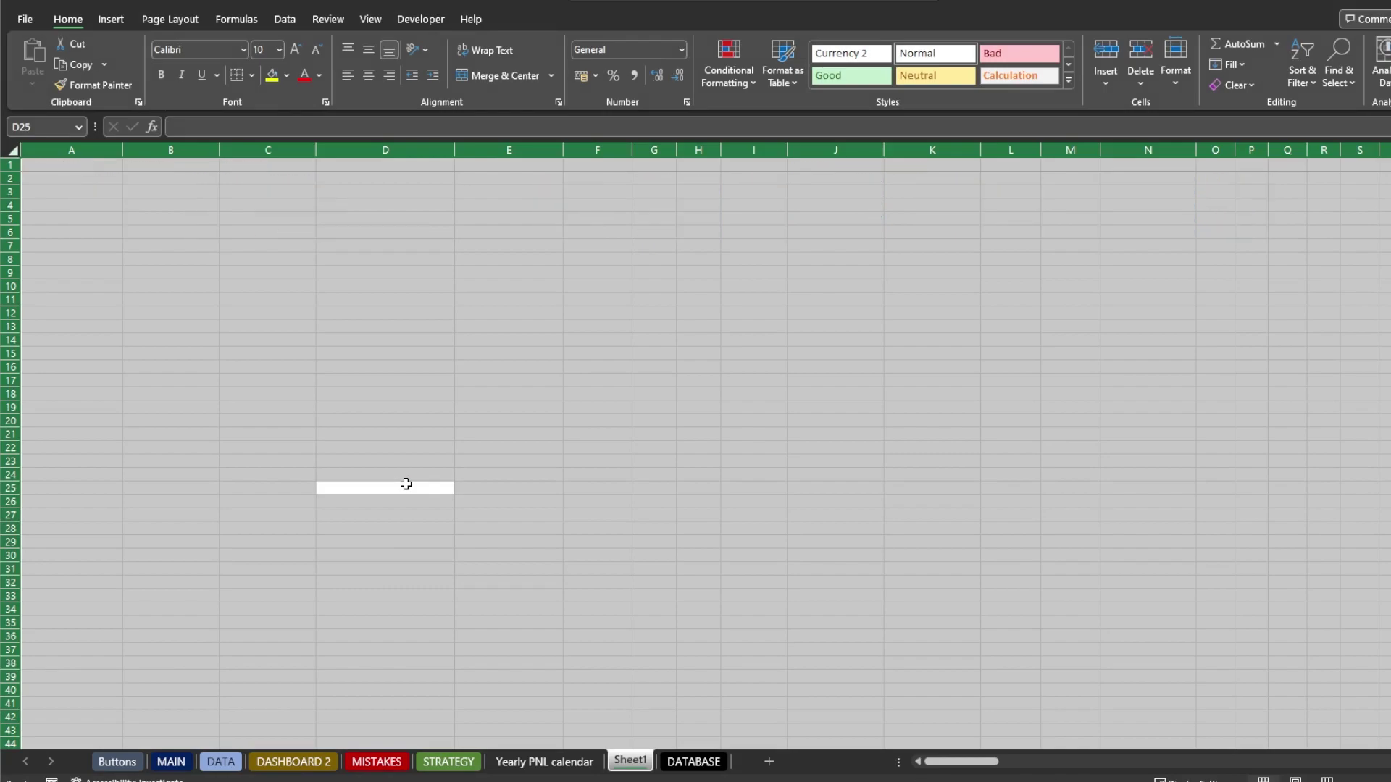
pyautogui.click(81, 166)
pyautogui.rightClick(81, 169)
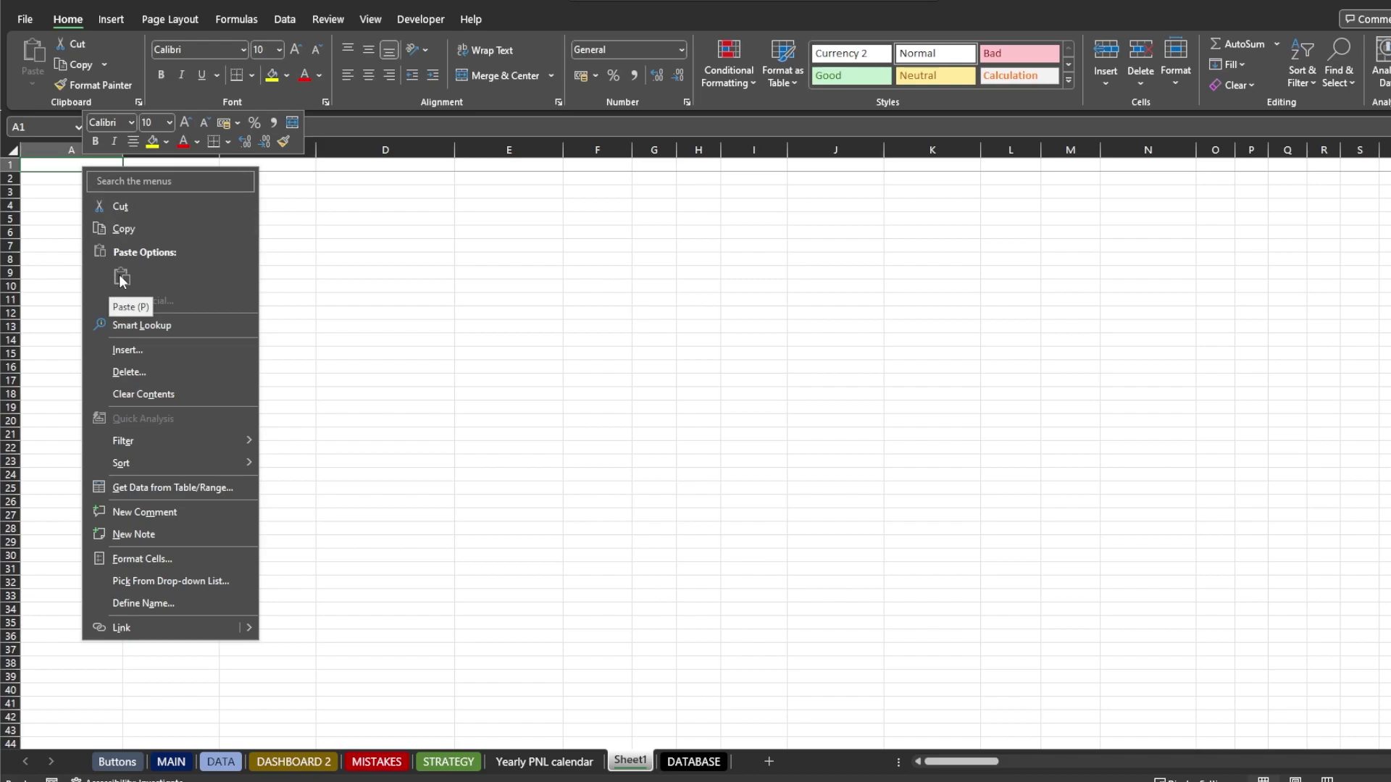
pyautogui.press('Escape')
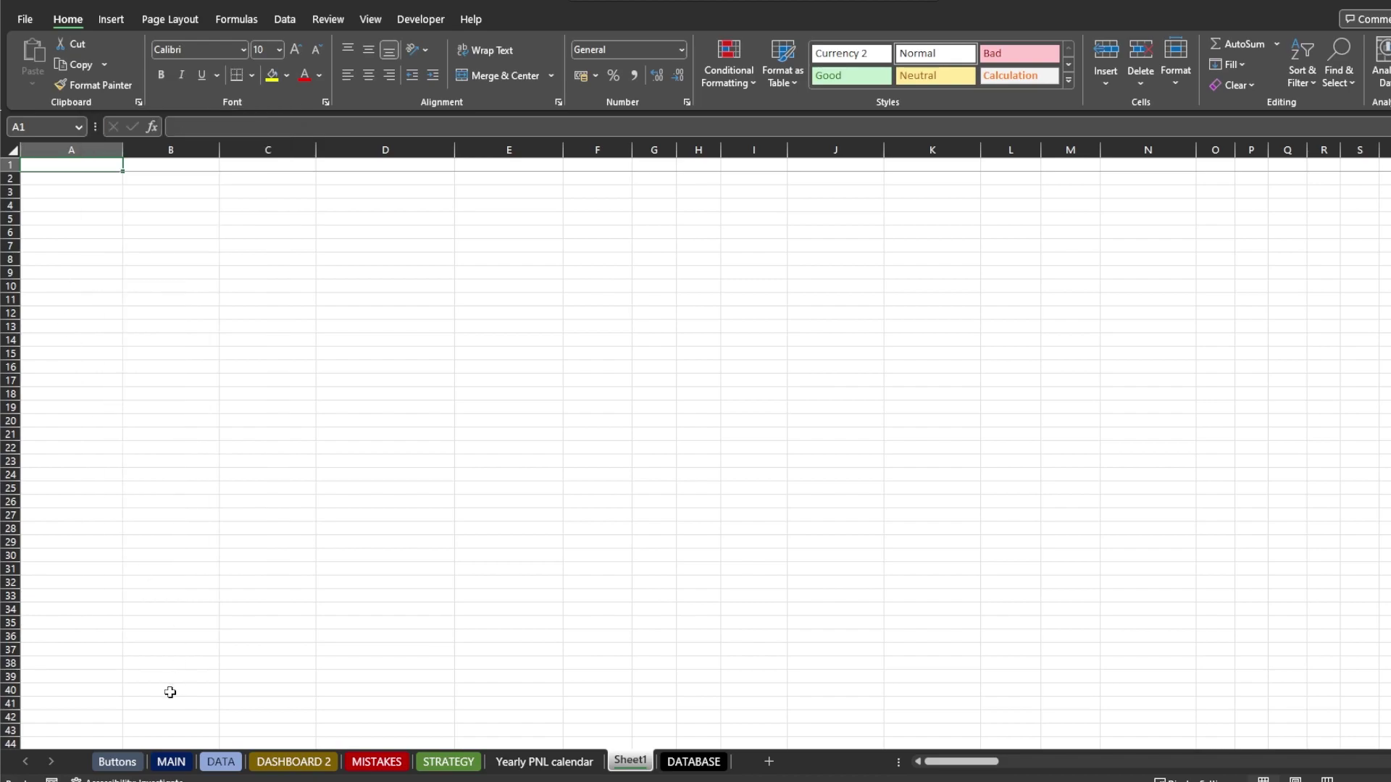
pyautogui.click(221, 762)
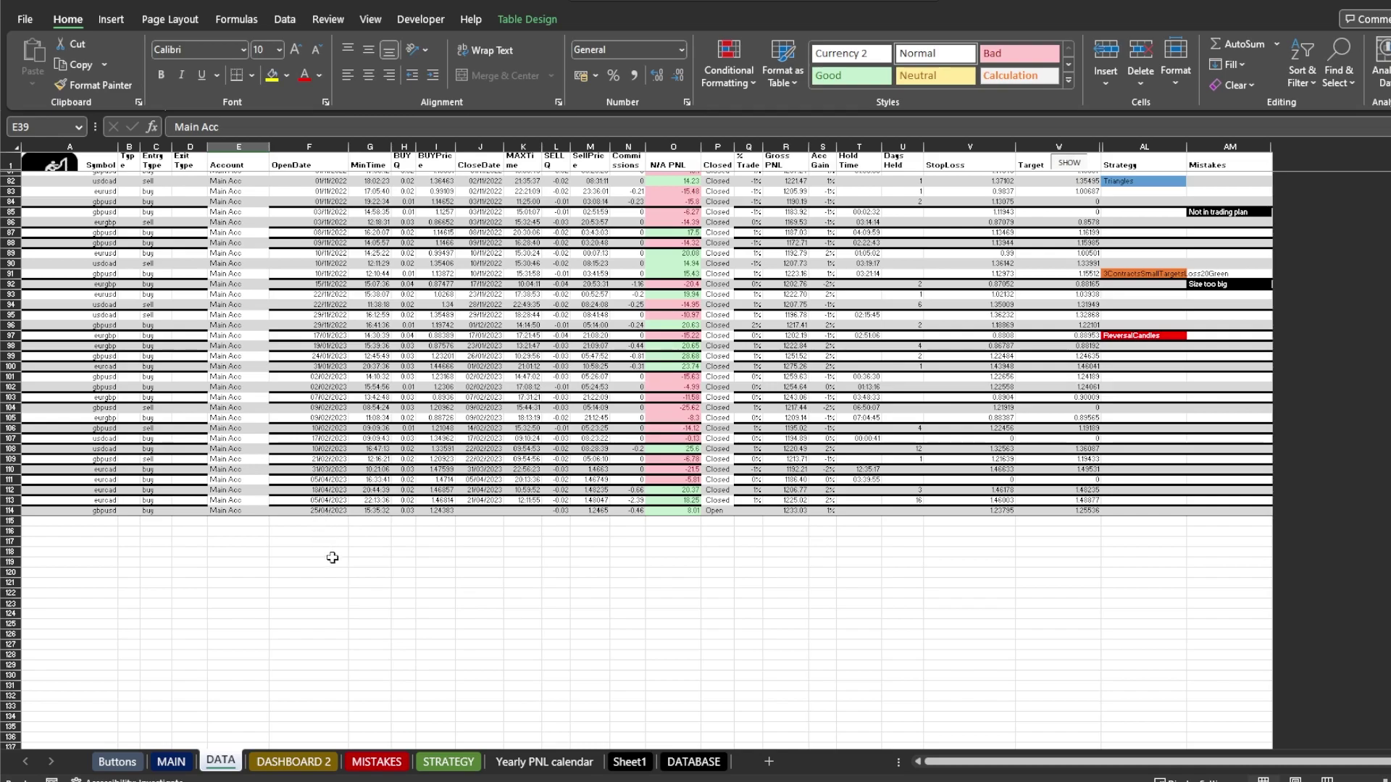
# - Copy the open date 25/04/2023 from F114 into close date cell J114
pyautogui.click(716, 511)
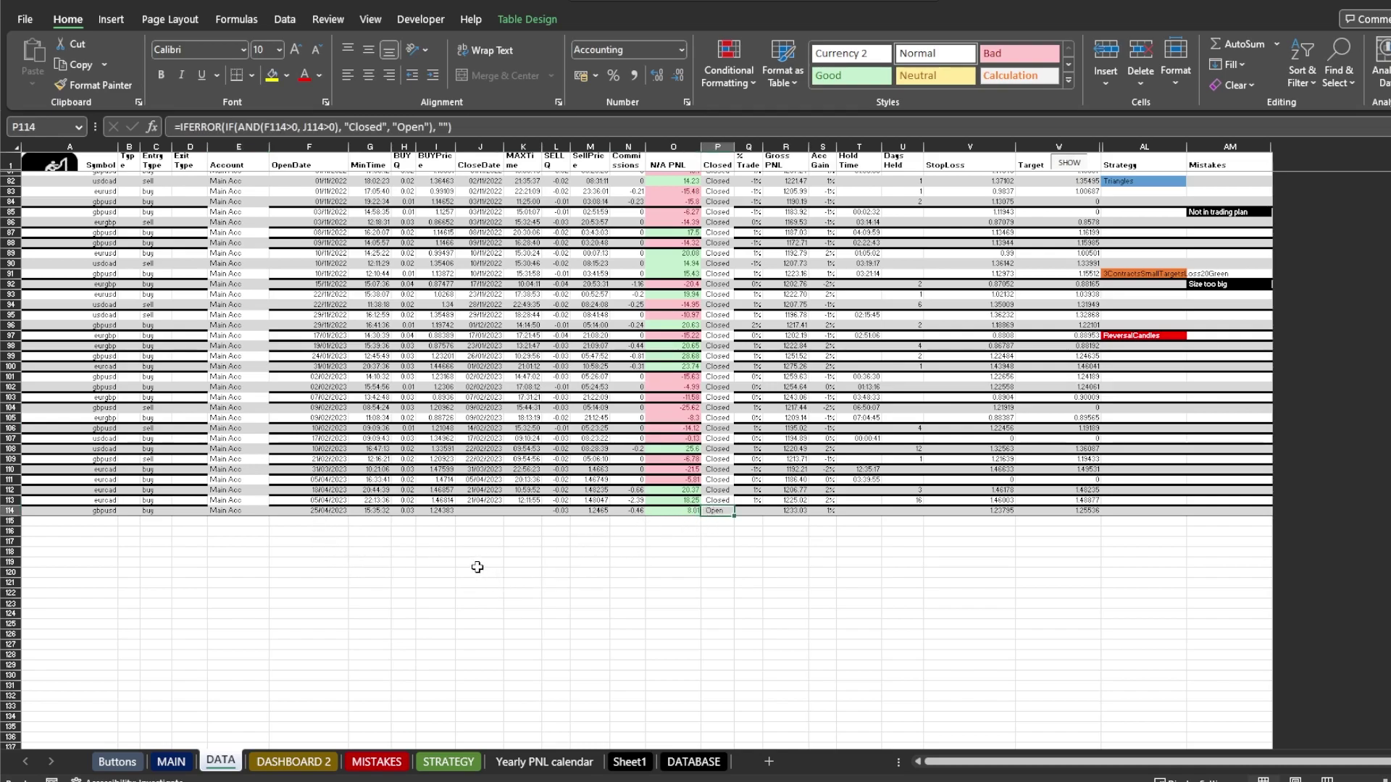
pyautogui.click(331, 512)
pyautogui.hotkey('ctrl', 'c')
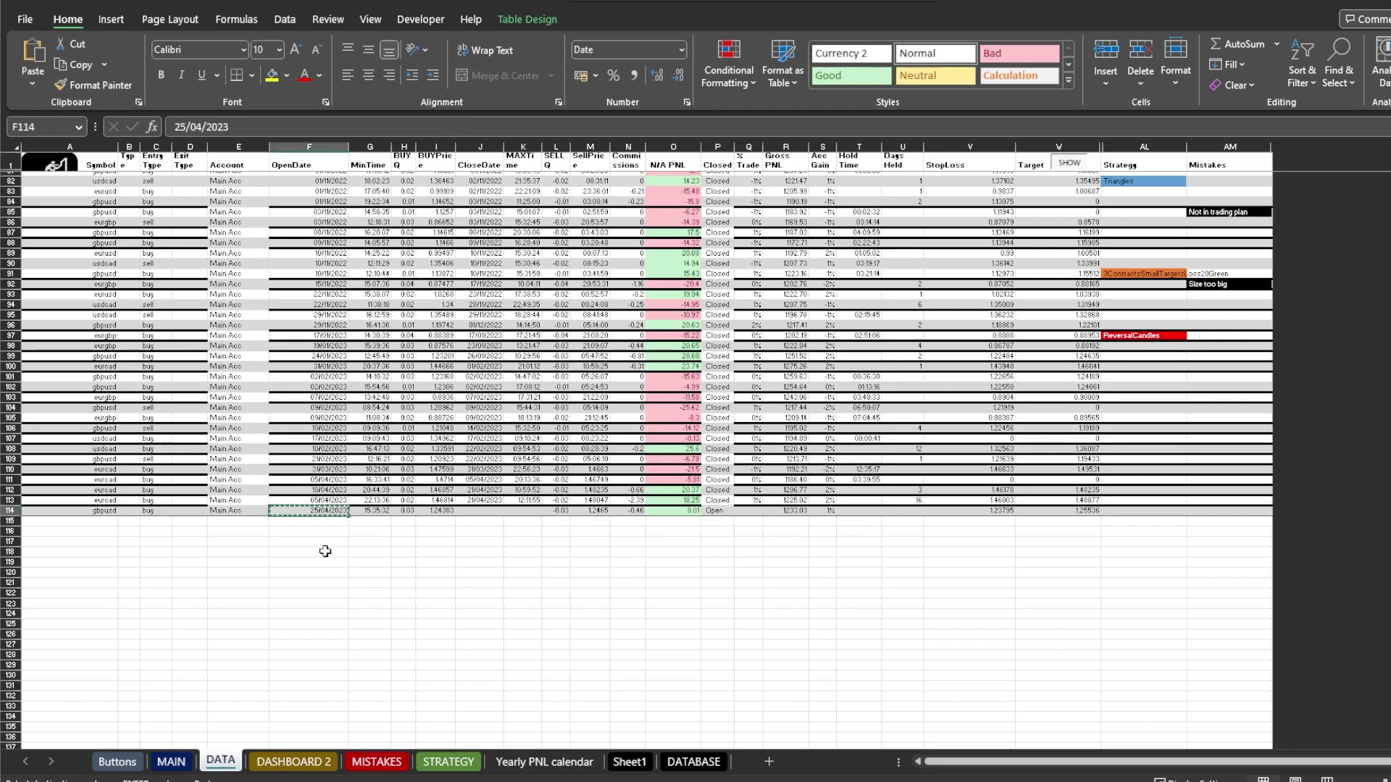
pyautogui.click(475, 512)
pyautogui.hotkey('ctrl', 'v')
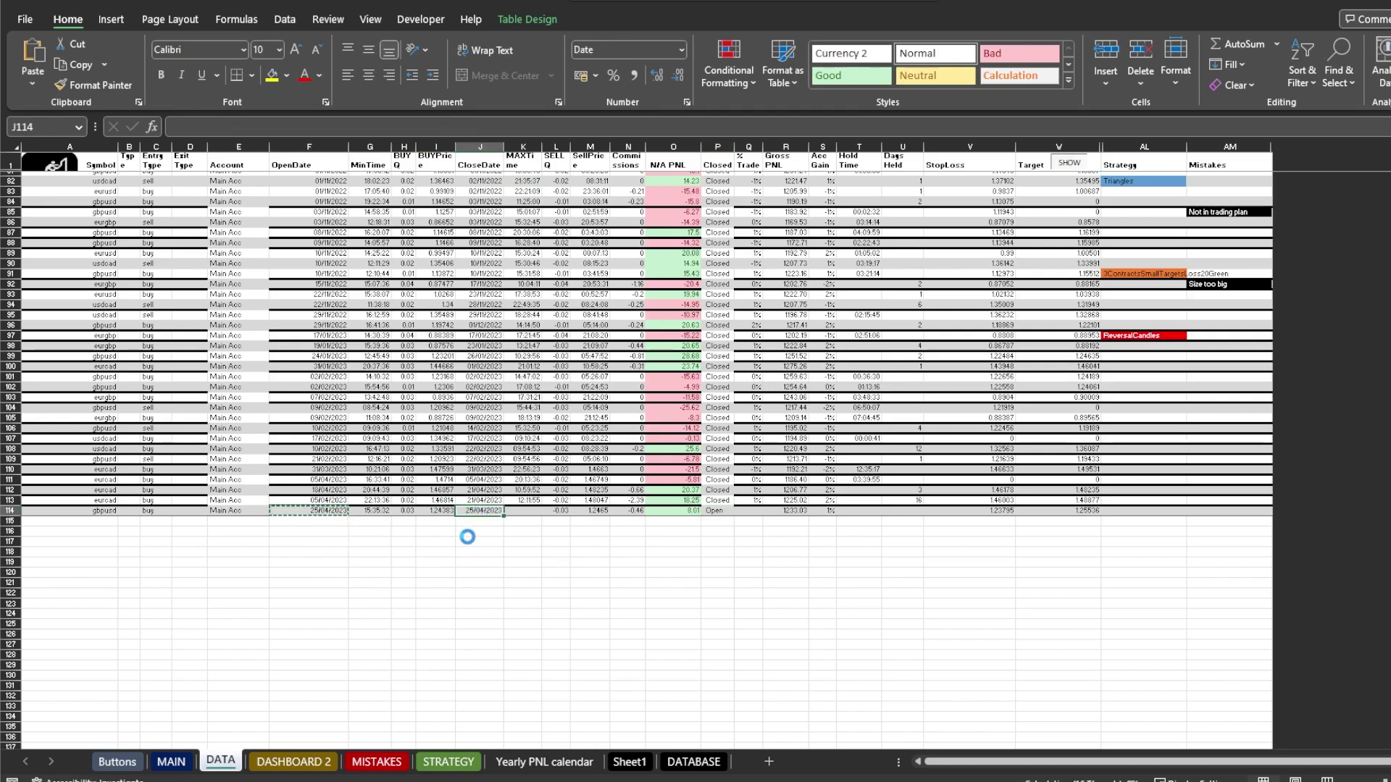
pyautogui.click(721, 510)
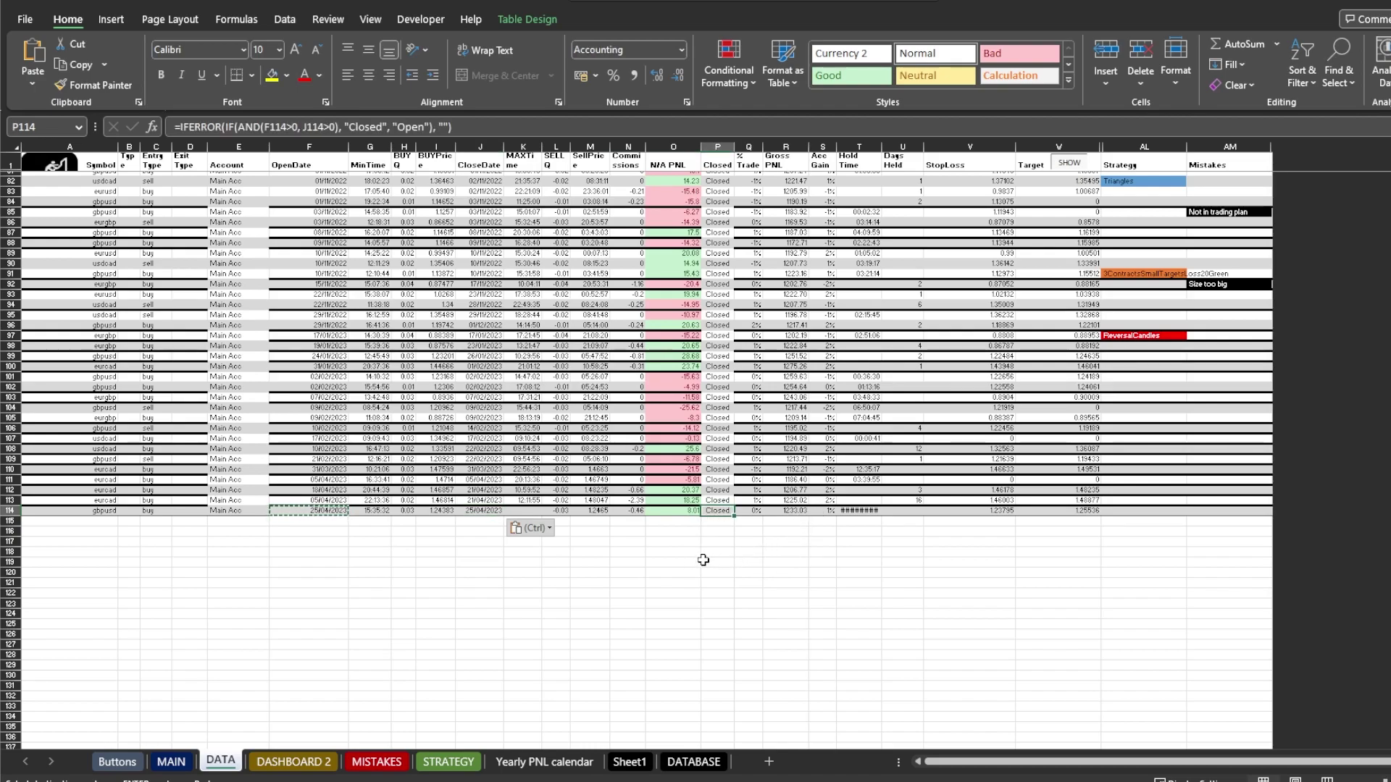
# - Copy the open time 15:35:32 from G114 into close time cell K114, closing the trade
pyautogui.click(372, 511)
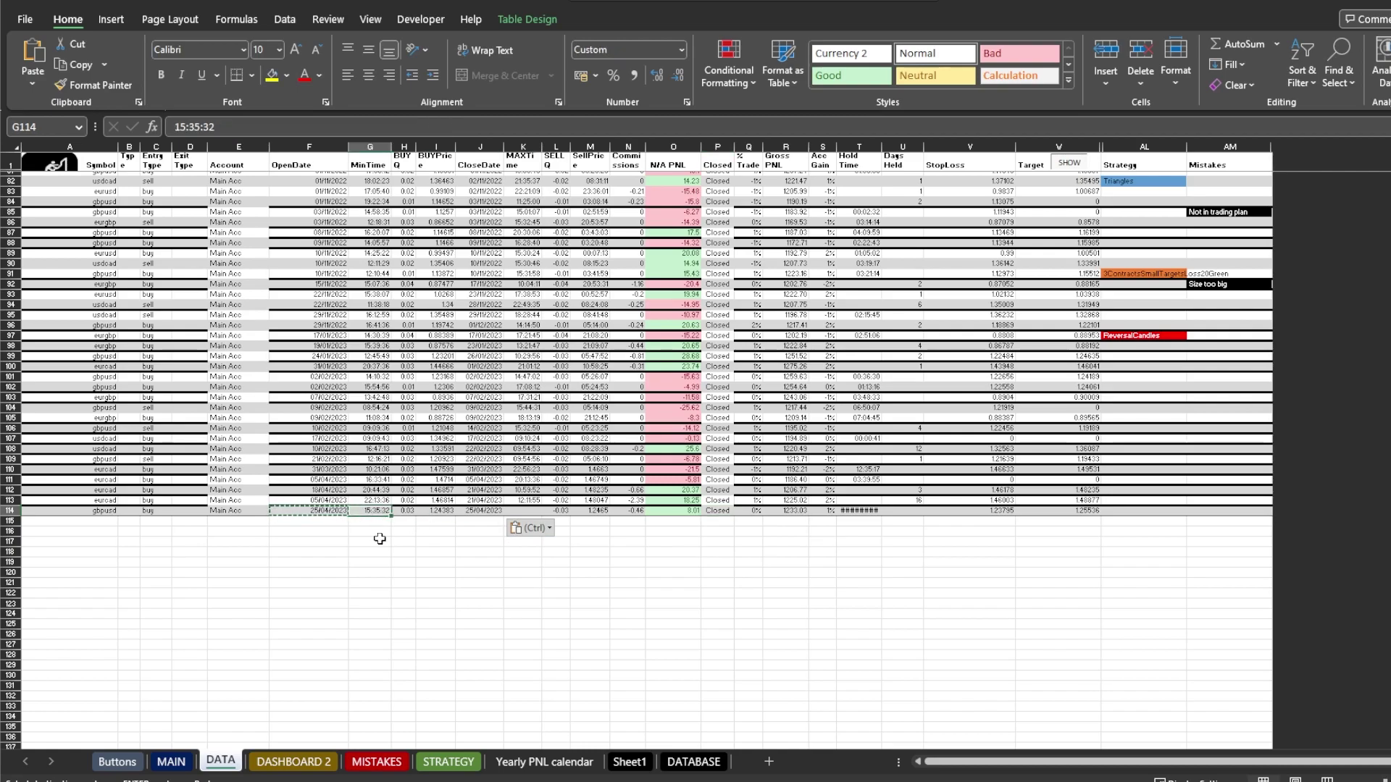
pyautogui.hotkey('ctrl', 'c')
pyautogui.hotkey('ctrl', 'a')
pyautogui.click(522, 514)
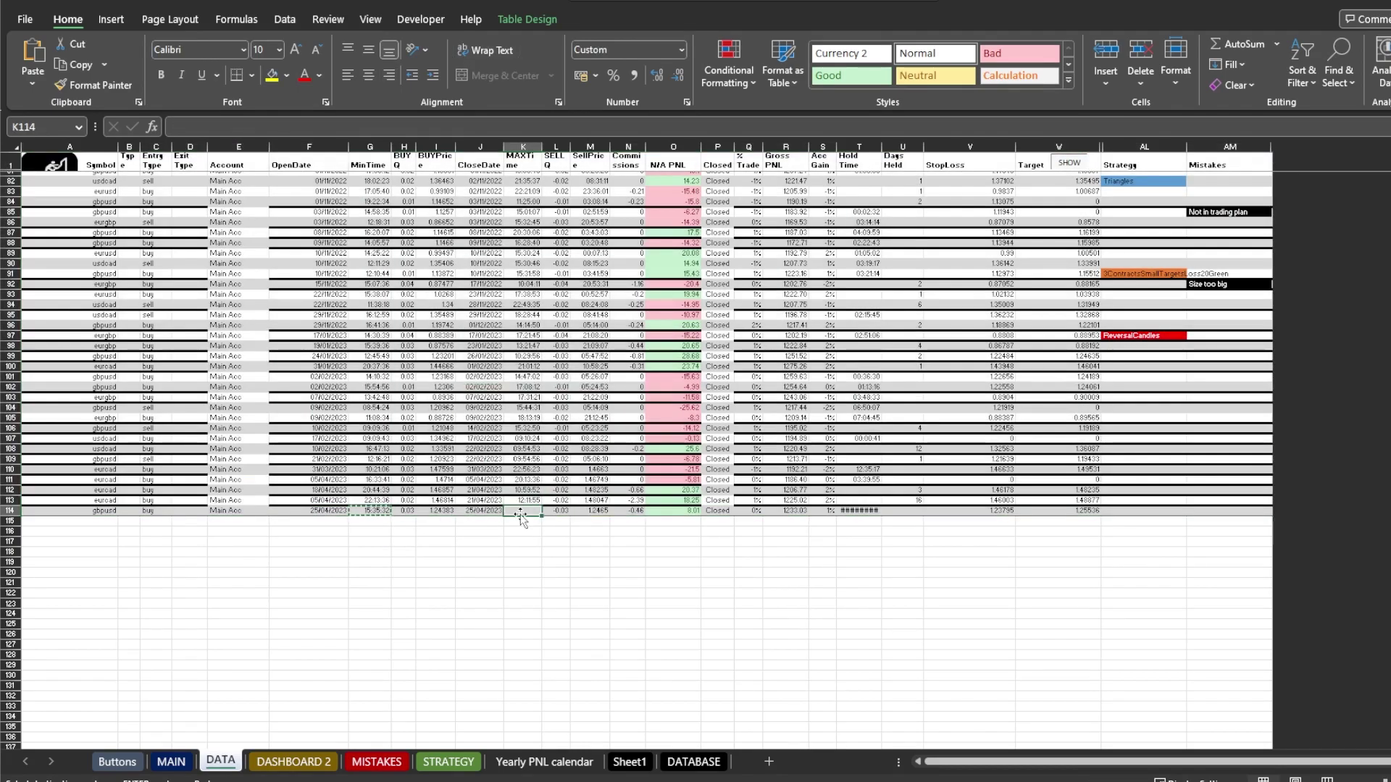
pyautogui.hotkey('ctrl', 'v')
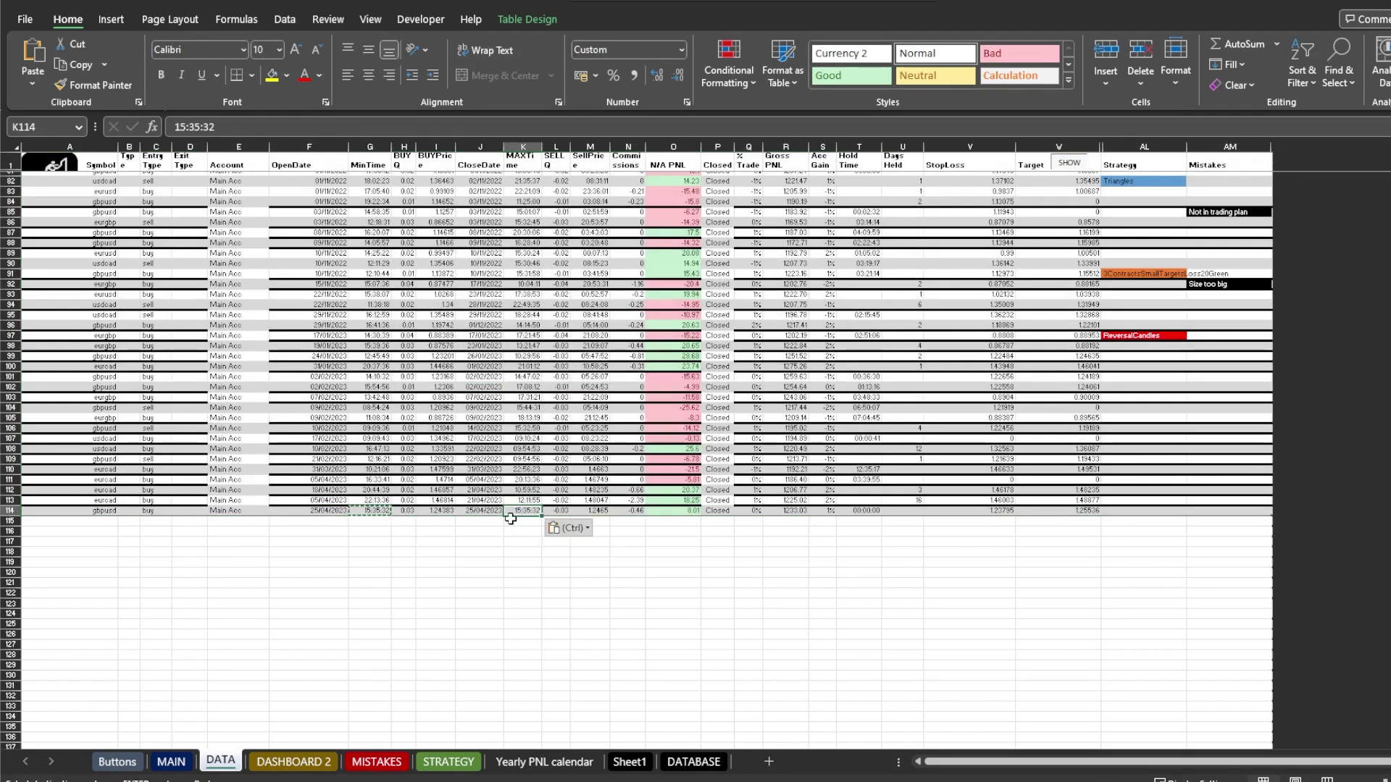
pyautogui.click(677, 551)
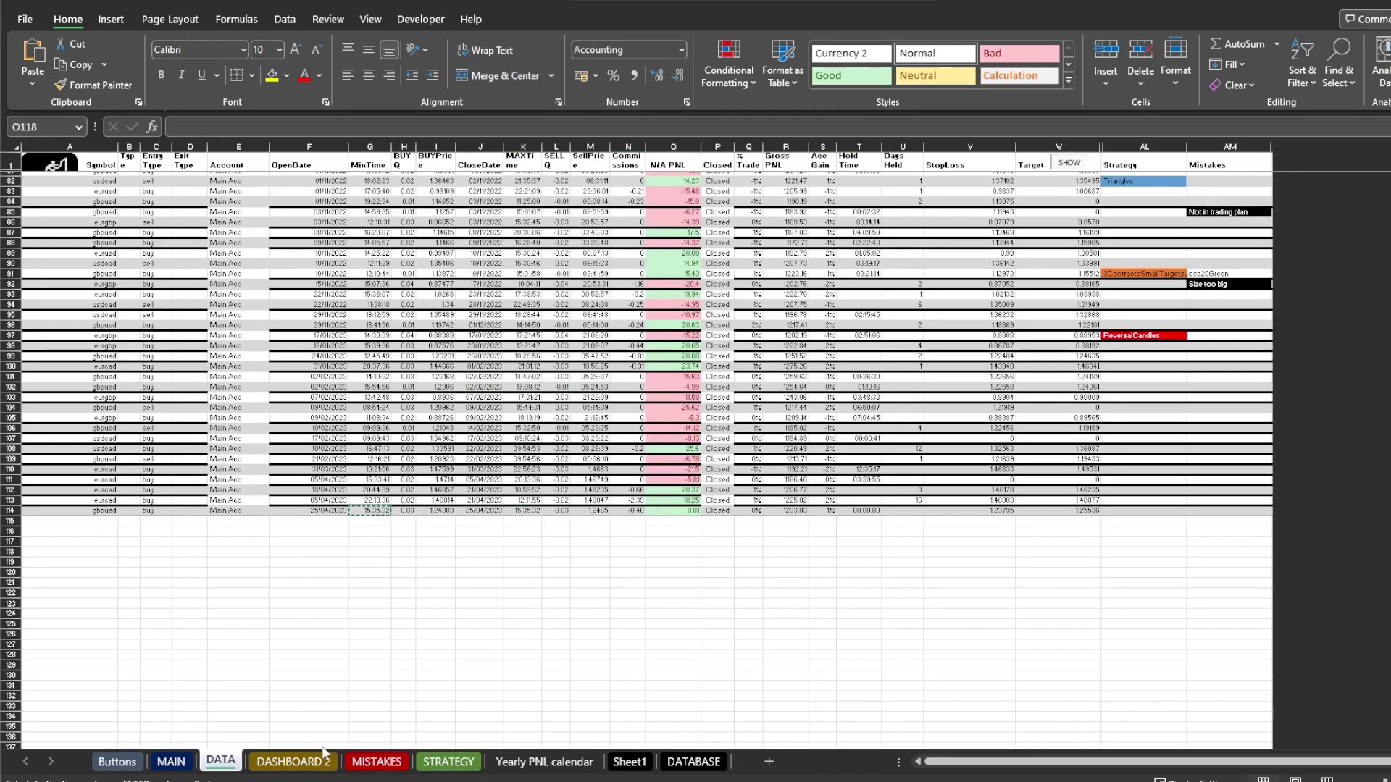
# - Delete row 2 on Sheet1, leaving four raw trades, then go back to the DATA sheet
pyautogui.click(630, 762)
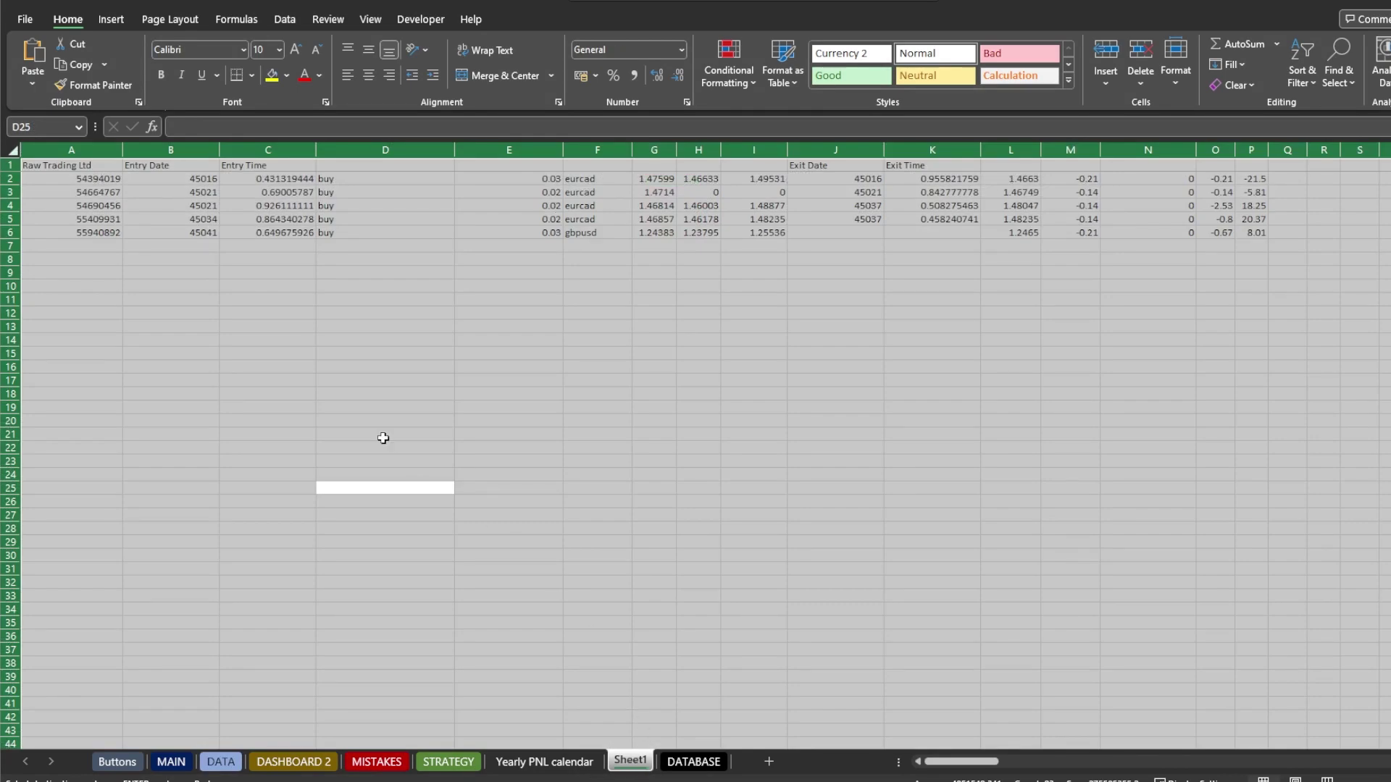
pyautogui.click(6, 177)
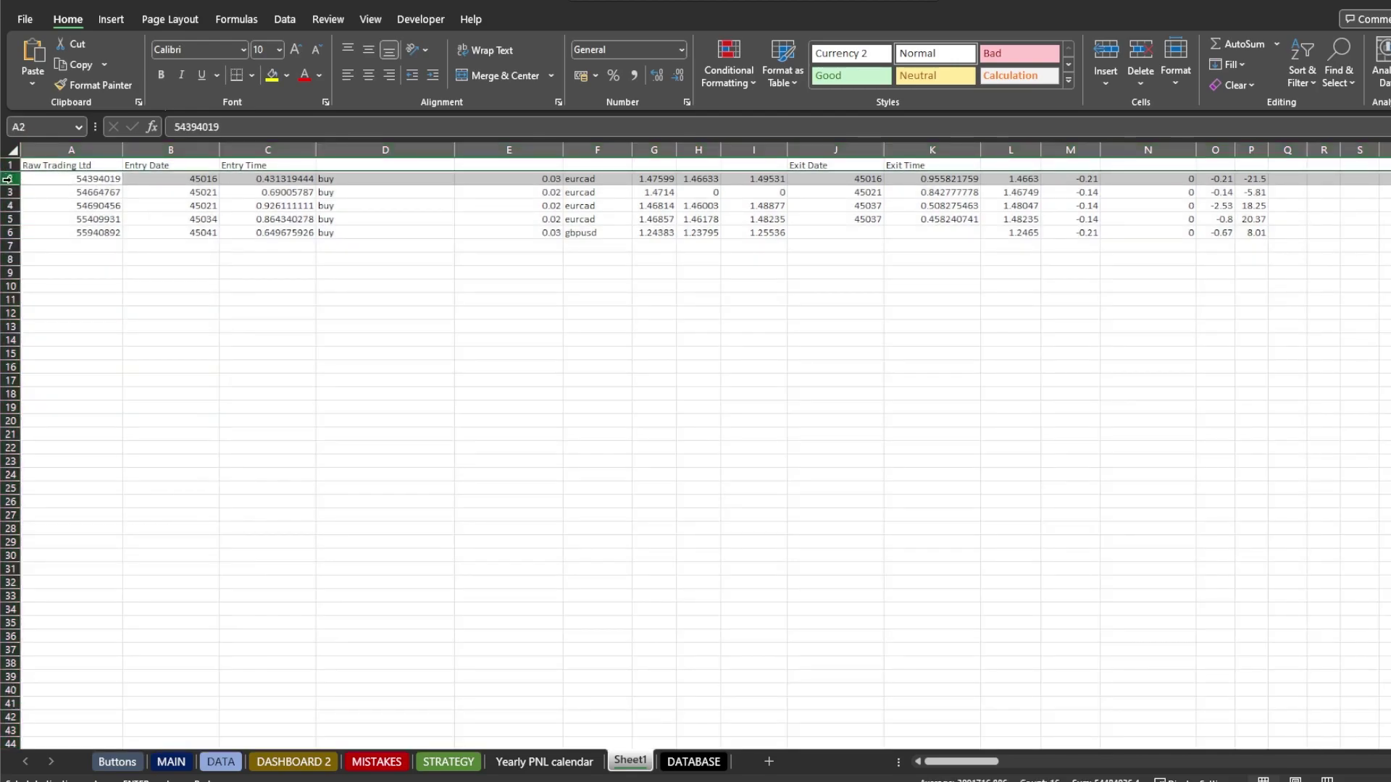
pyautogui.rightClick(7, 178)
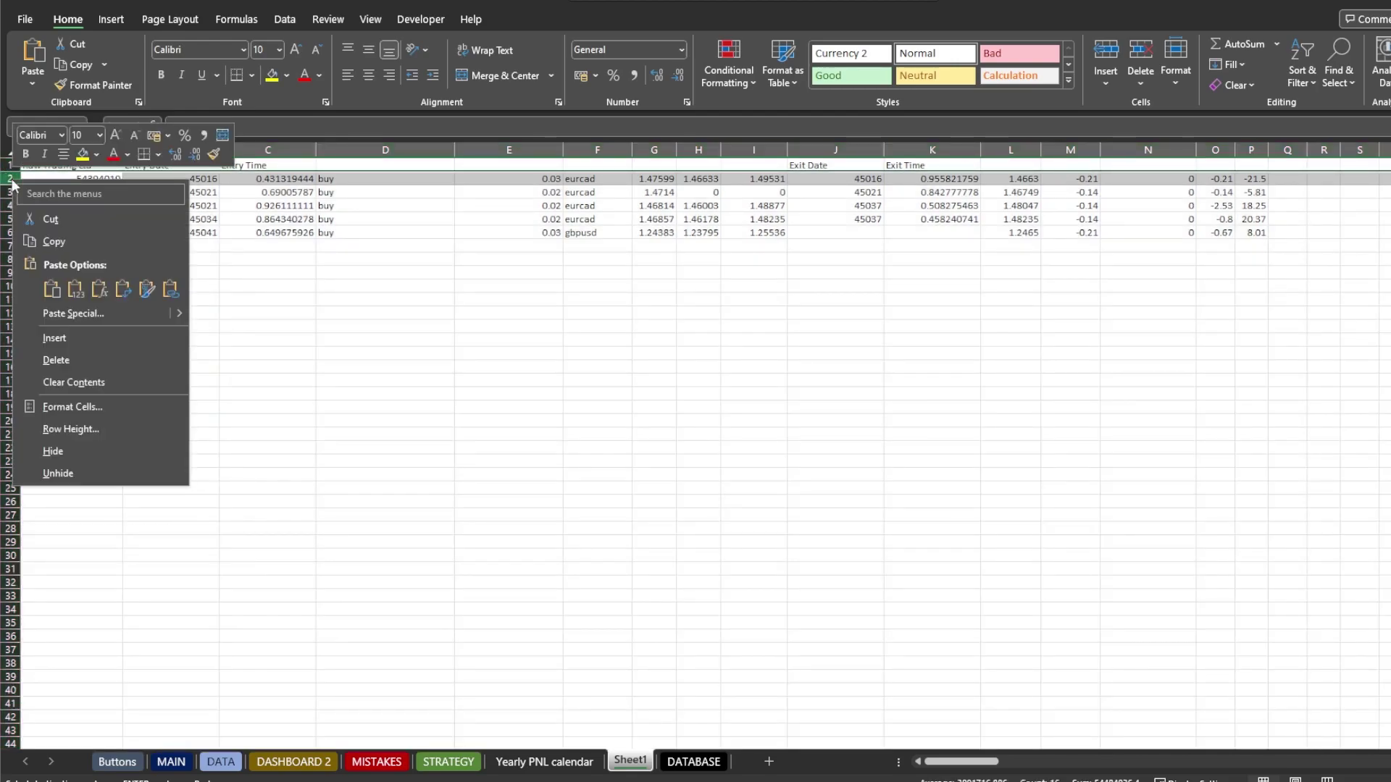
pyautogui.click(57, 360)
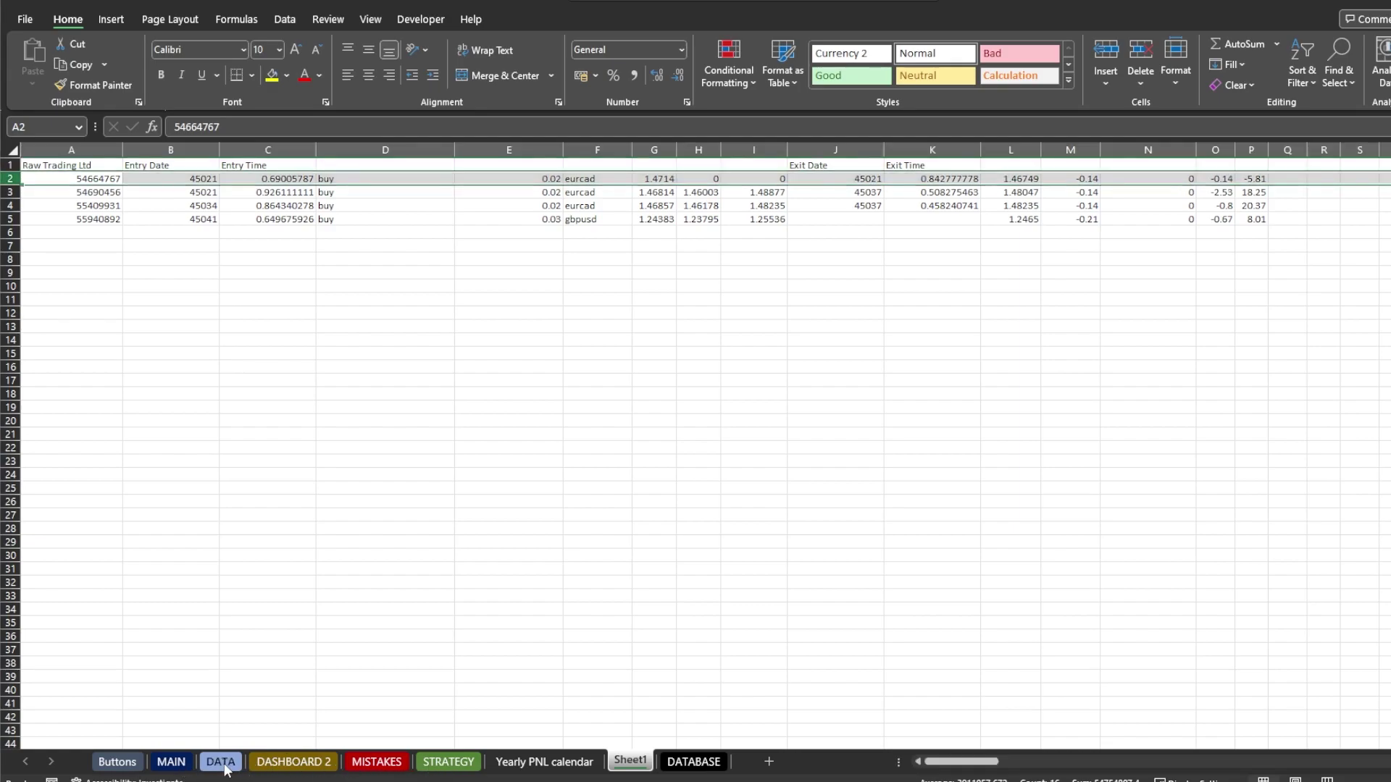
pyautogui.click(226, 764)
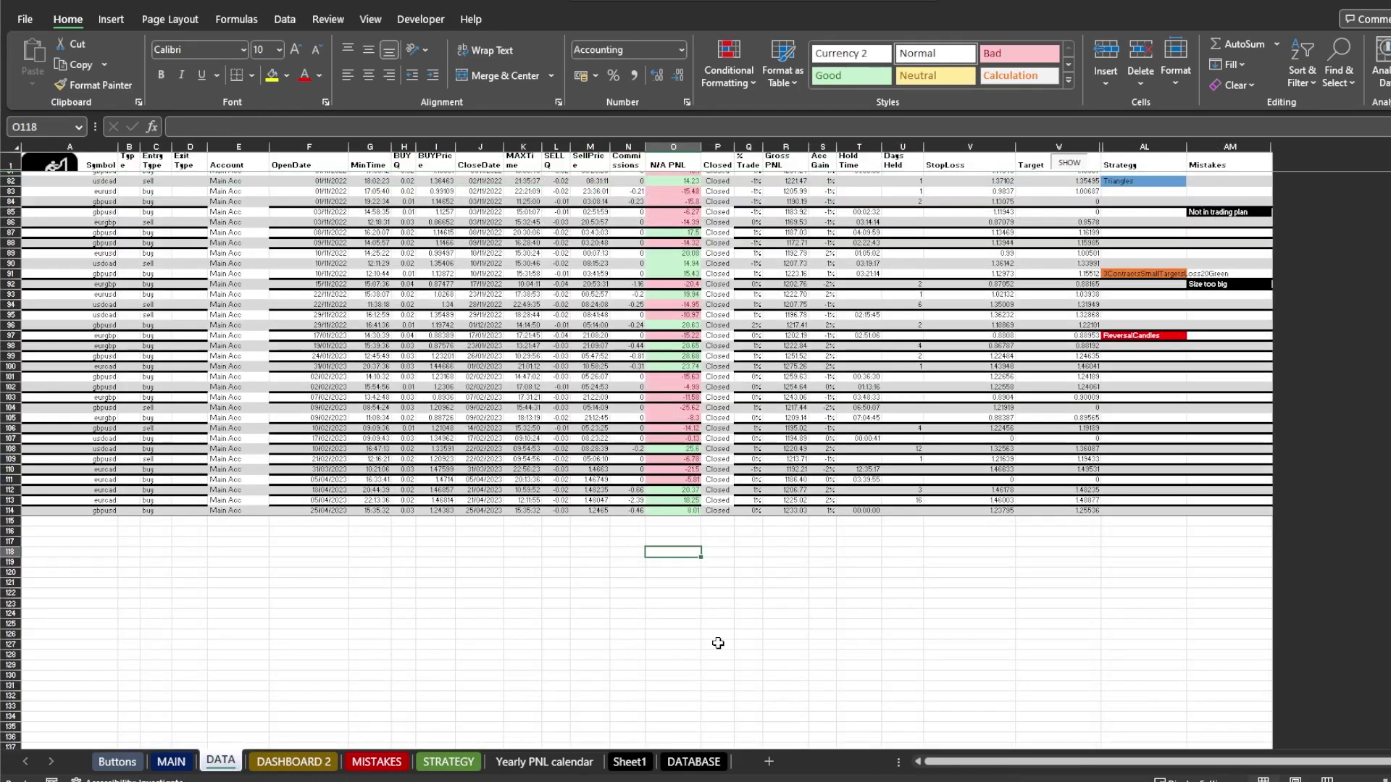